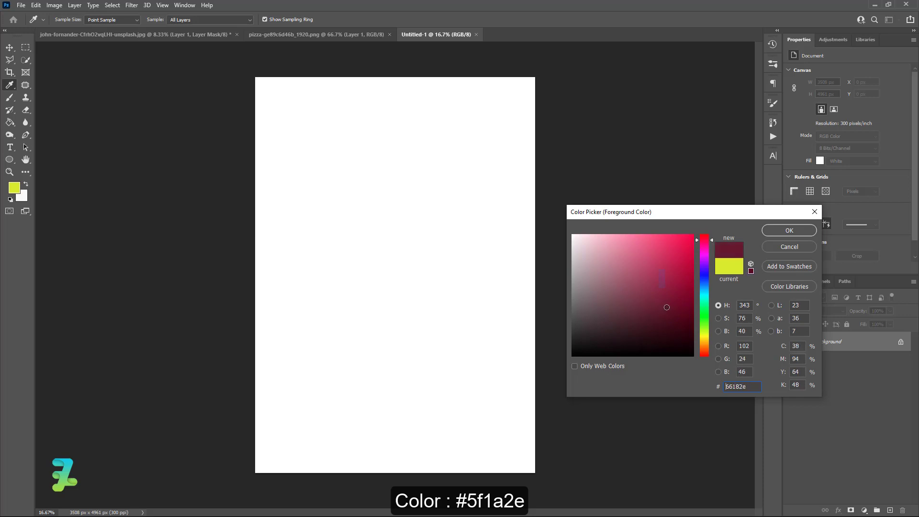
Step: Fill the blank canvas background with the dark maroon colour #5f1a2e using the Paint Bucket
{"action": "left_click", "coordinate": [777, 232]}
{"action": "left_click", "coordinate": [9, 122]}
{"action": "left_click", "coordinate": [362, 192]}
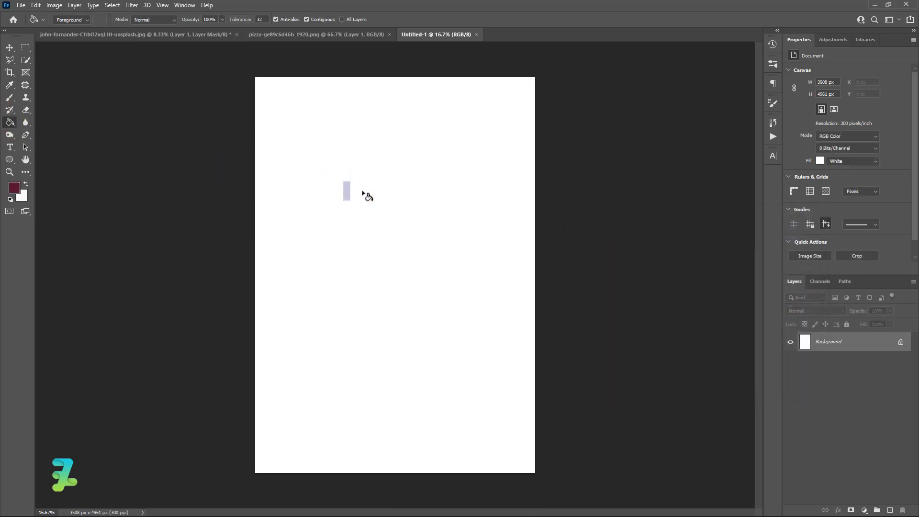
Step: Swap the foreground and background colours, and set the new foreground colour to yellow #fad925
{"action": "left_click", "coordinate": [27, 184]}
{"action": "double_click", "coordinate": [14, 187]}
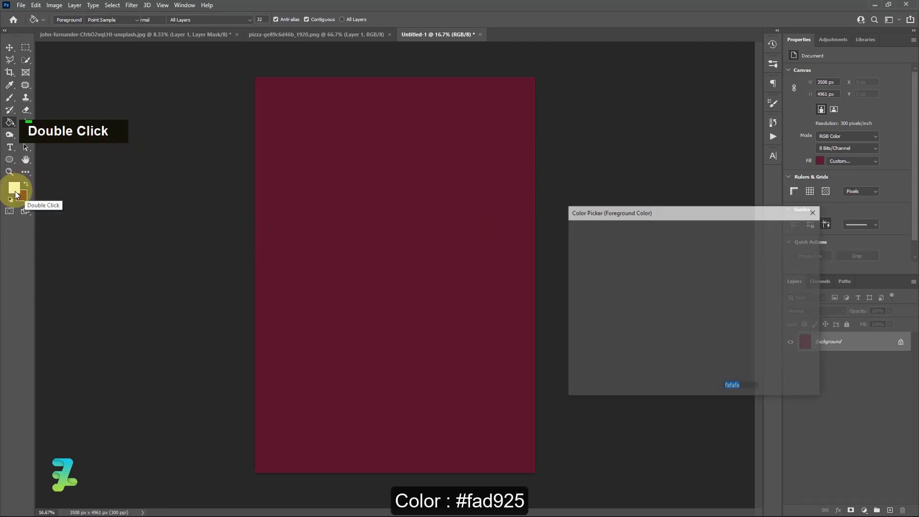
{"action": "left_click_drag", "start_coordinate": [705, 339], "coordinate": [705, 339]}
{"action": "left_click_drag", "start_coordinate": [665, 283], "coordinate": [670, 233]}
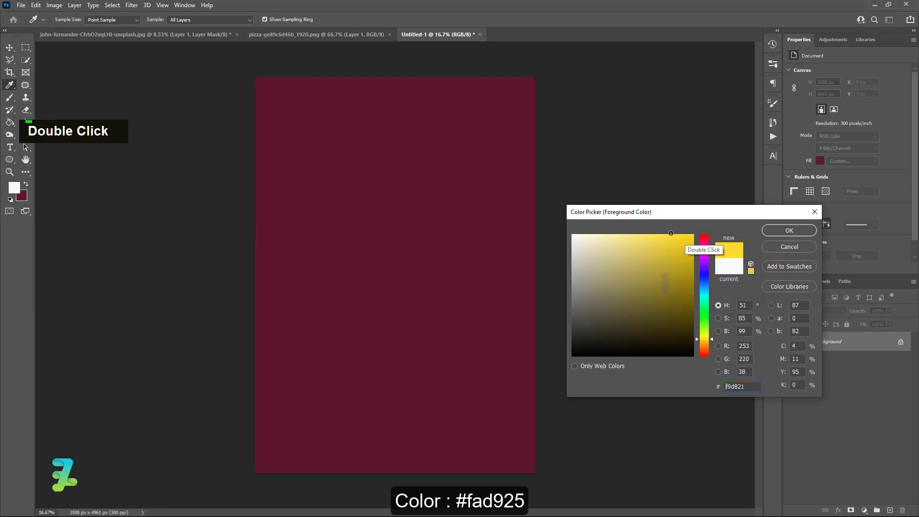
{"action": "left_click", "coordinate": [779, 232]}
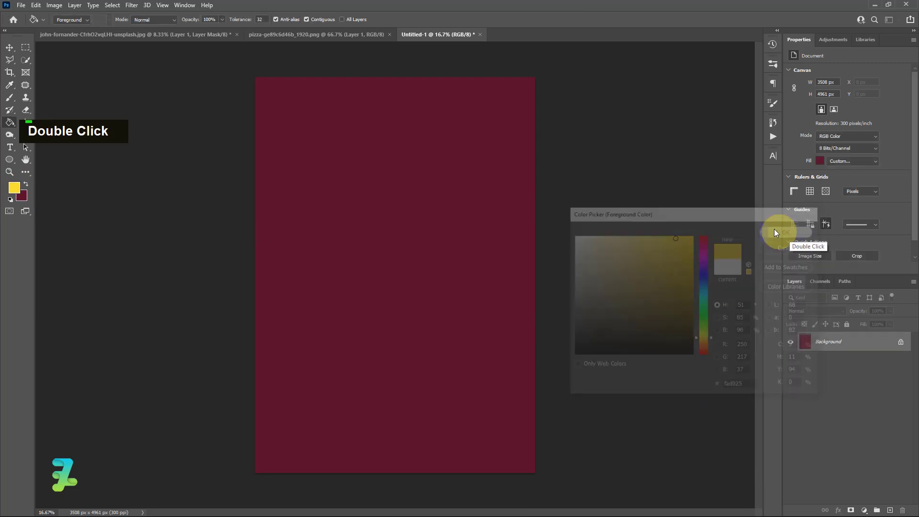
{"action": "left_click", "coordinate": [10, 123]}
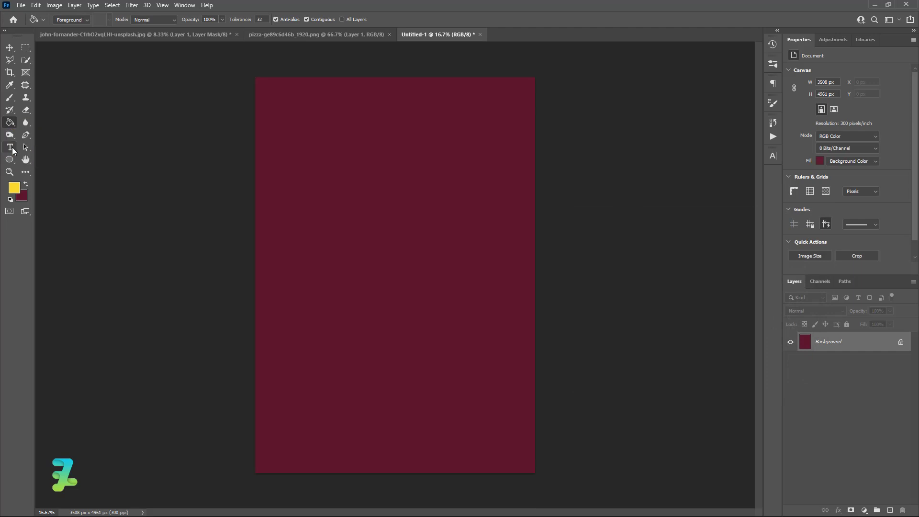
Step: Add a horizontal text layer reading PIZZA in the Edo SZ font on the upper part of the canvas
{"action": "left_click", "coordinate": [12, 150]}
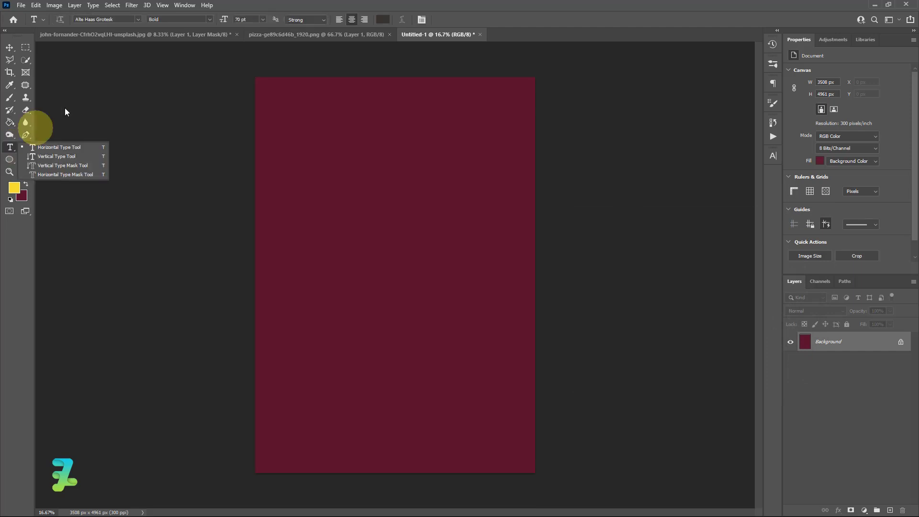
{"action": "left_click", "coordinate": [138, 20]}
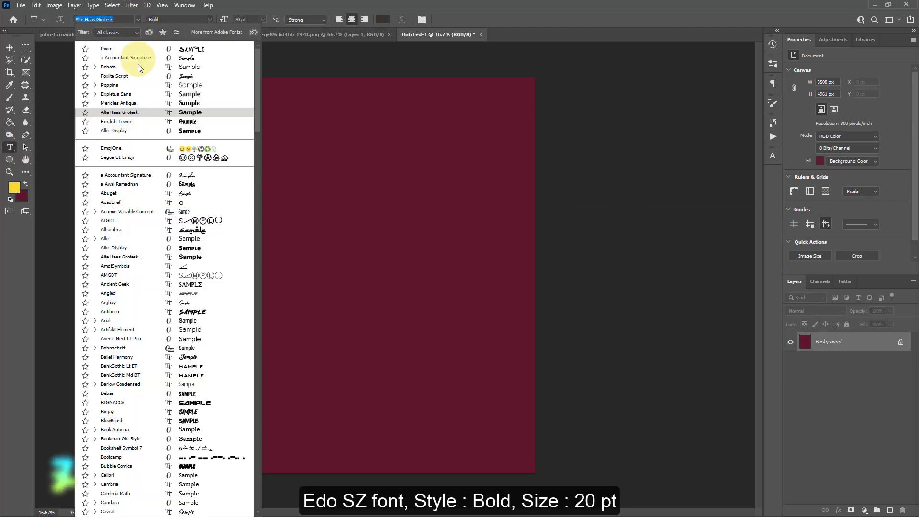
{"action": "scroll", "coordinate": [142, 440], "scroll_direction": "down", "scroll_amount": 1}
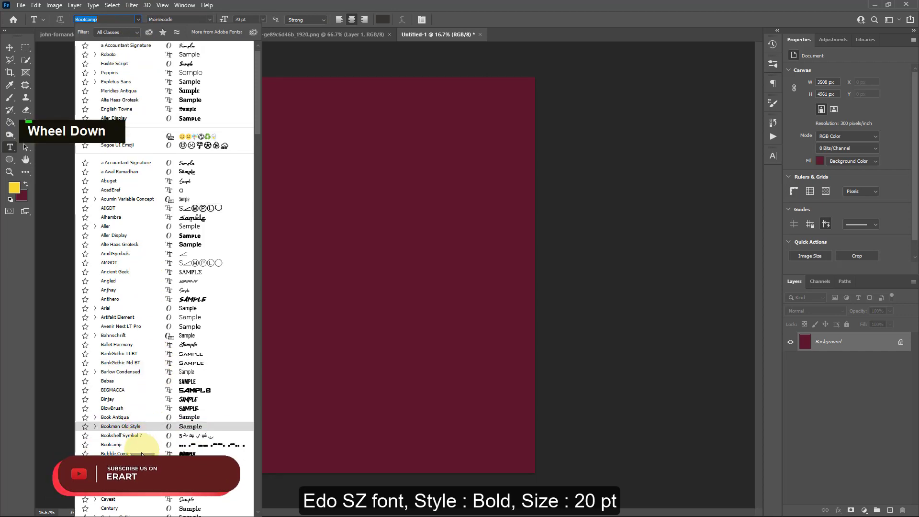
{"action": "scroll", "coordinate": [142, 453], "scroll_direction": "down", "scroll_amount": 4}
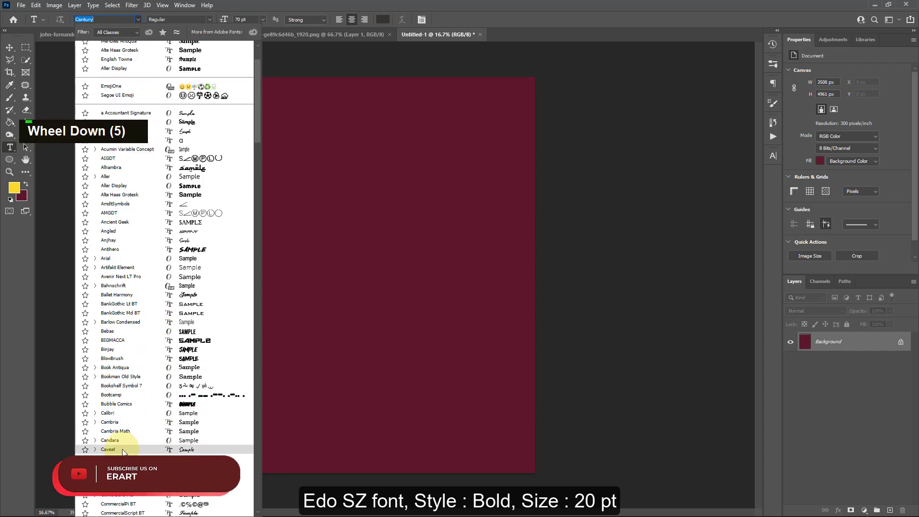
{"action": "scroll", "coordinate": [123, 453], "scroll_direction": "down", "scroll_amount": 9}
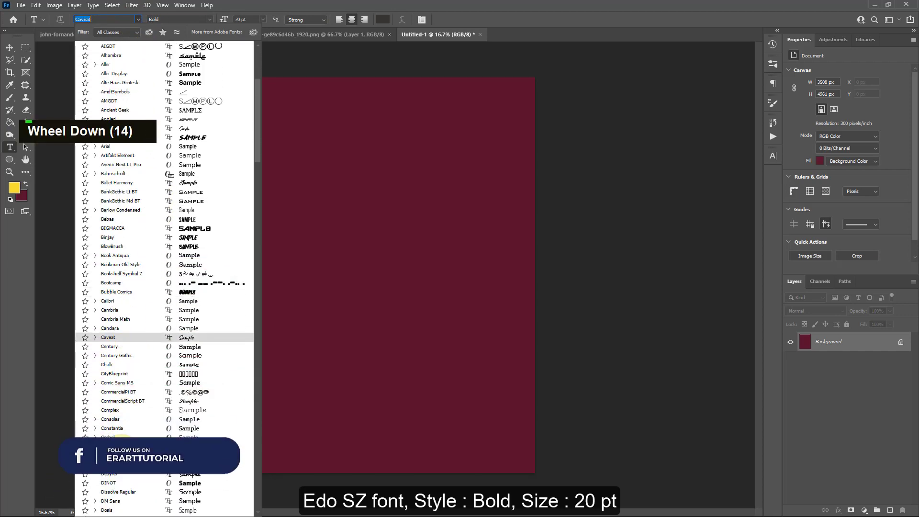
{"action": "scroll", "coordinate": [122, 439], "scroll_direction": "down", "scroll_amount": 7}
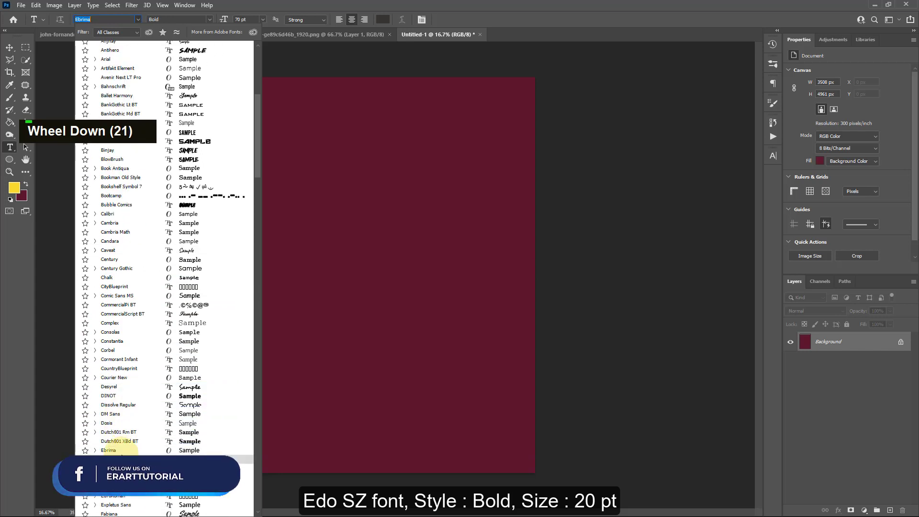
{"action": "left_click", "coordinate": [118, 458]}
{"action": "left_click", "coordinate": [343, 196]}
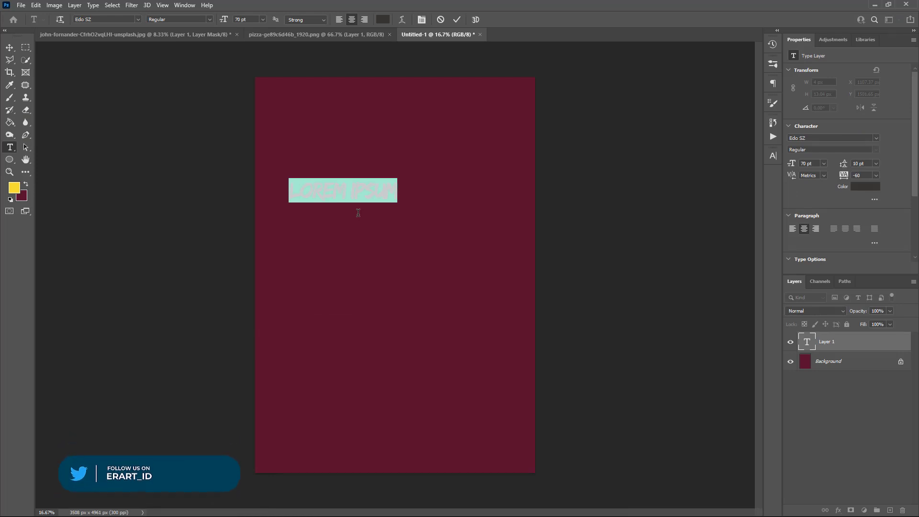
{"action": "type", "text": "PIZZA"}
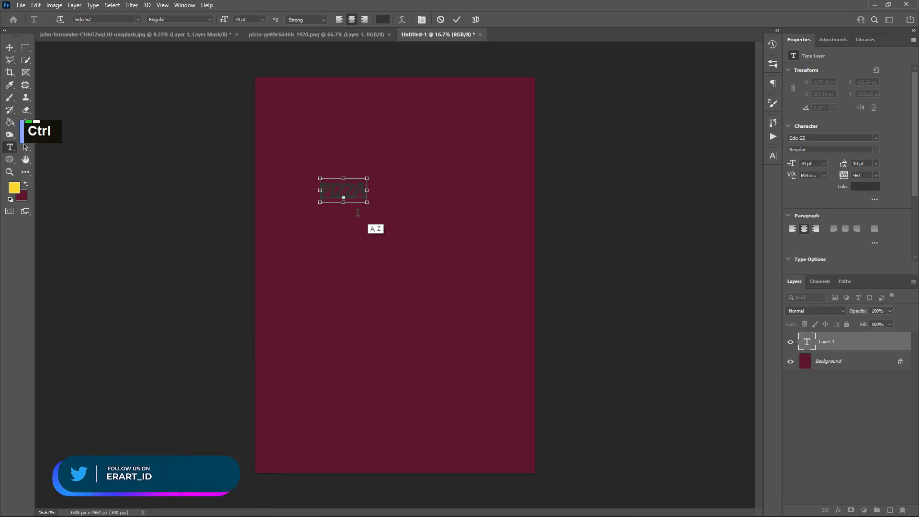
Step: Recolour the whole PIZZA text with the yellow foreground colour and set its font size to 120 pt
{"action": "key", "text": "ctrl+a"}
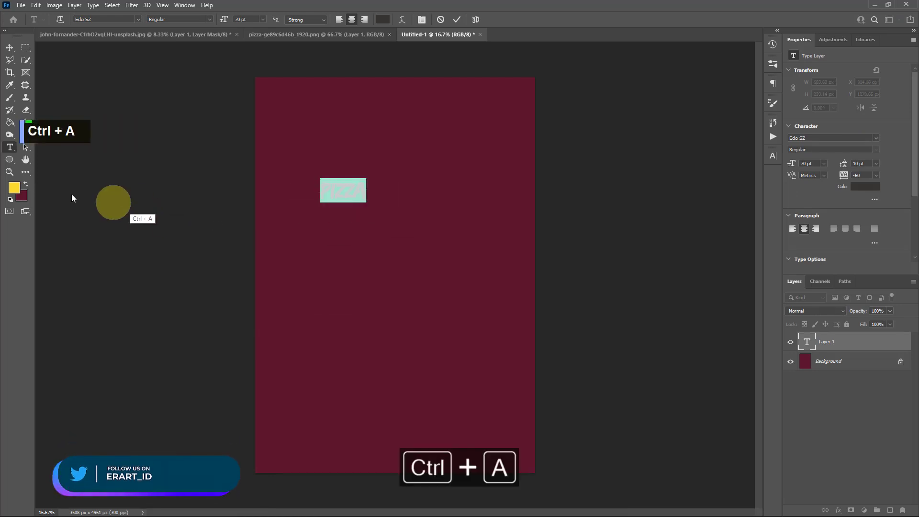
{"action": "left_click", "coordinate": [26, 183]}
{"action": "left_click", "coordinate": [27, 184]}
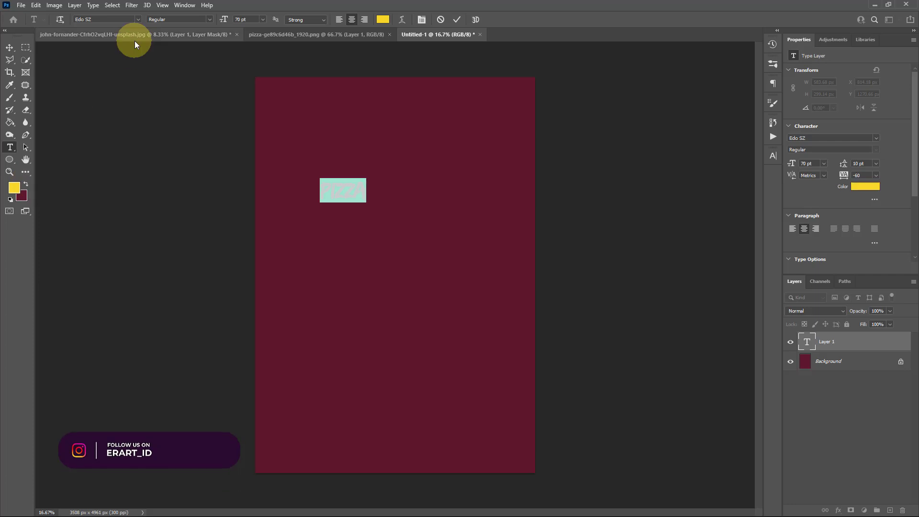
{"action": "double_click", "coordinate": [238, 19]}
{"action": "type", "text": "12"}
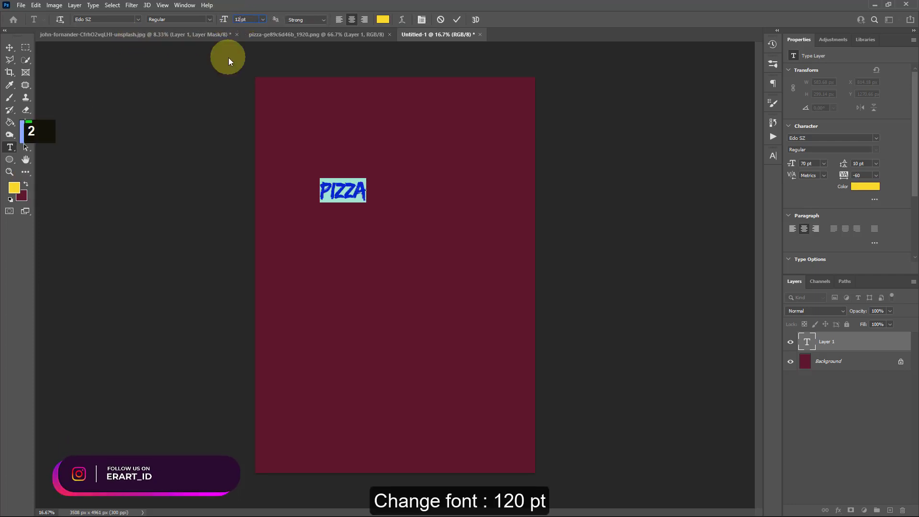
{"action": "type", "text": "0"}
{"action": "key", "text": "Return"}
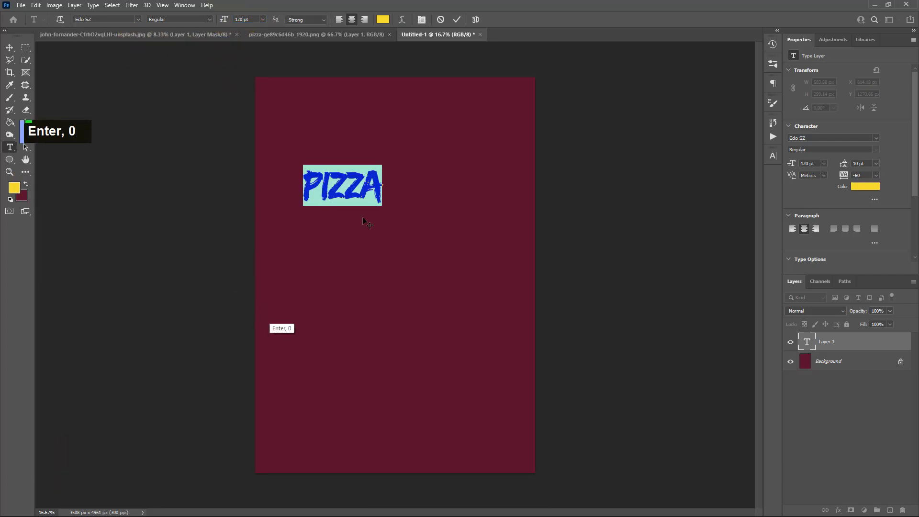
Step: Scale up the PIZZA text freehand to span most of the canvas width, and set its font size to 300 pt
{"action": "left_click", "coordinate": [9, 47]}
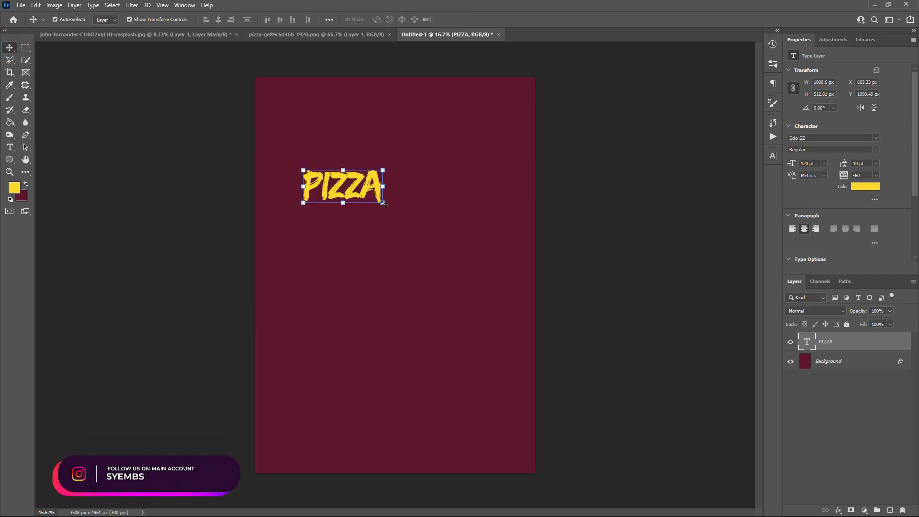
{"action": "left_click_drag", "start_coordinate": [384, 203], "coordinate": [500, 271]}
{"action": "double_click", "coordinate": [359, 207]}
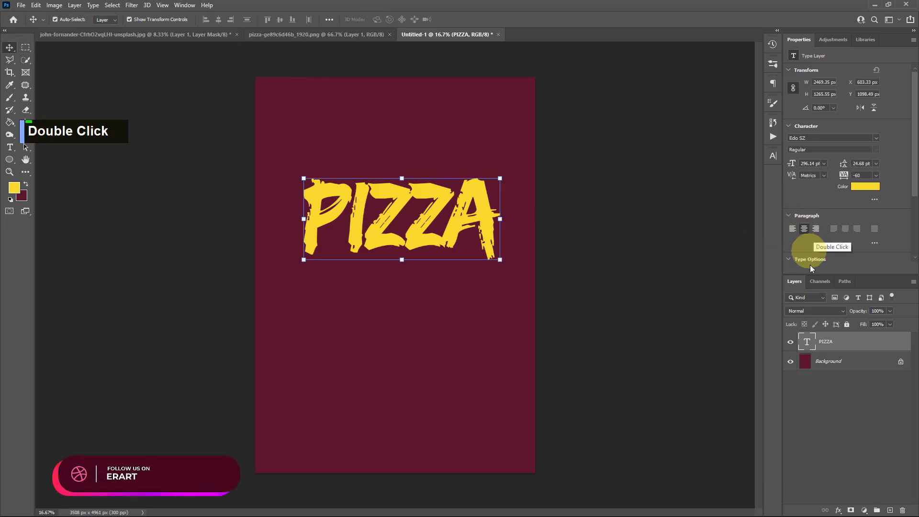
{"action": "double_click", "coordinate": [806, 340]}
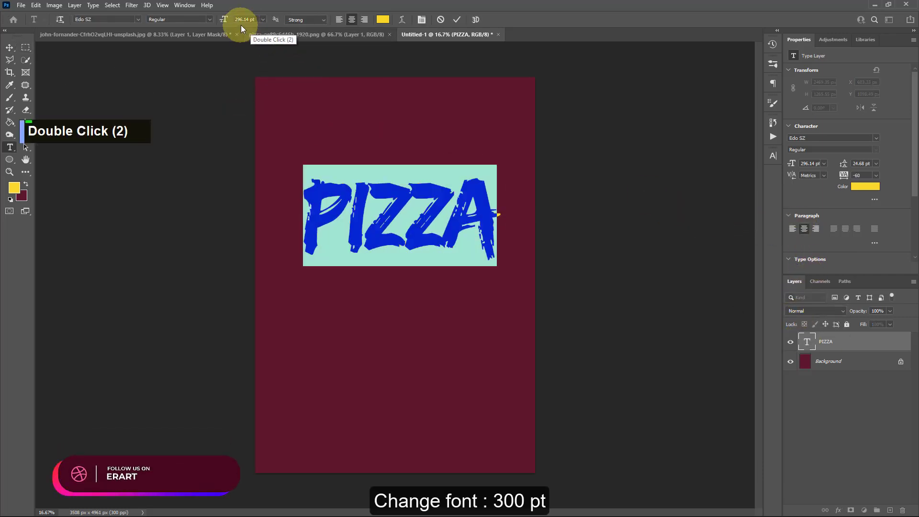
{"action": "type", "text": "300"}
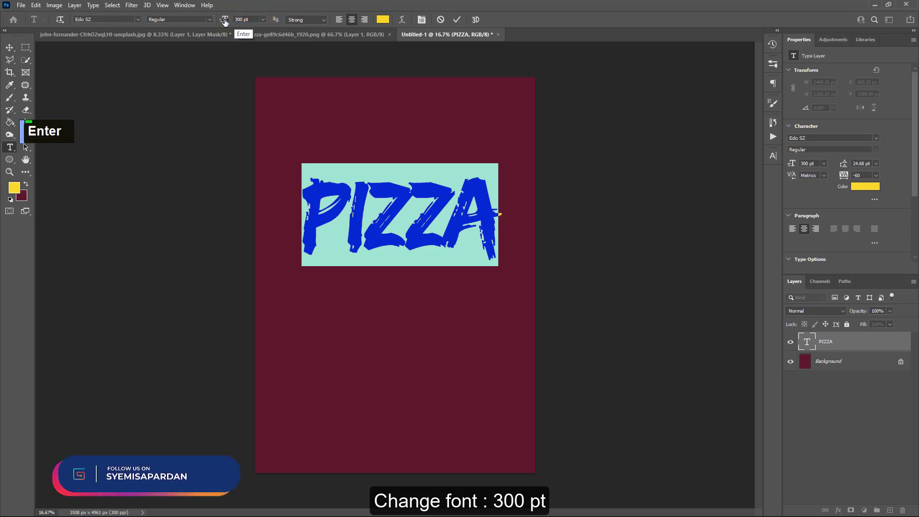
{"action": "left_click", "coordinate": [11, 48]}
Step: Centre the PIZZA text horizontally and vertically on the whole canvas, and clear the selection
{"action": "left_click", "coordinate": [25, 59]}
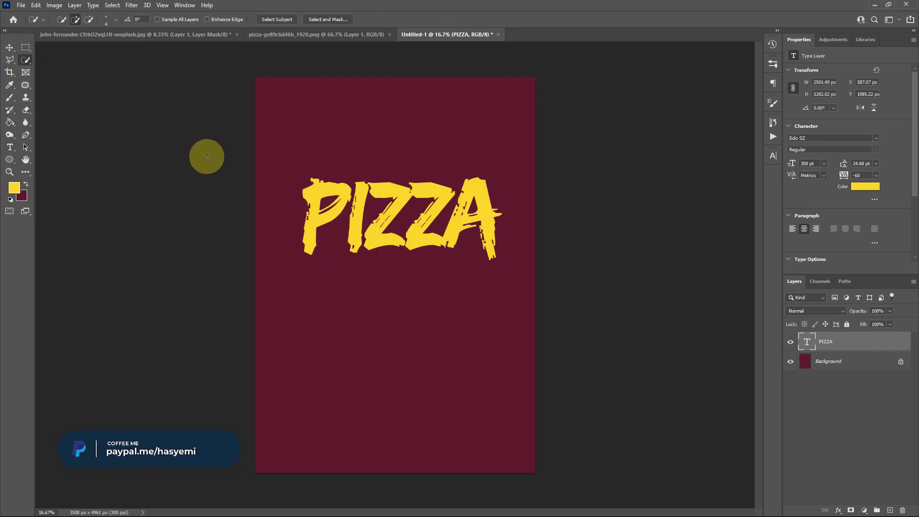
{"action": "left_click", "coordinate": [9, 50]}
{"action": "key", "text": "ctrl+a"}
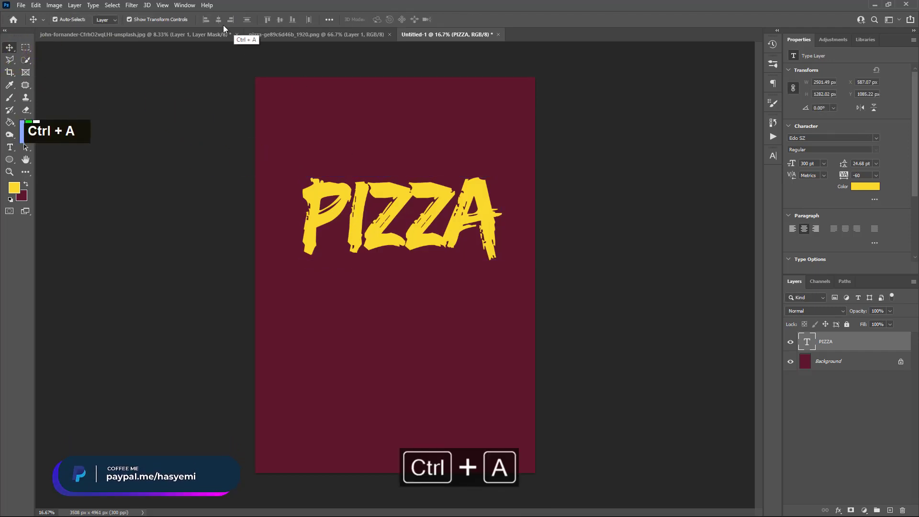
{"action": "left_click", "coordinate": [219, 20]}
{"action": "left_click", "coordinate": [276, 25]}
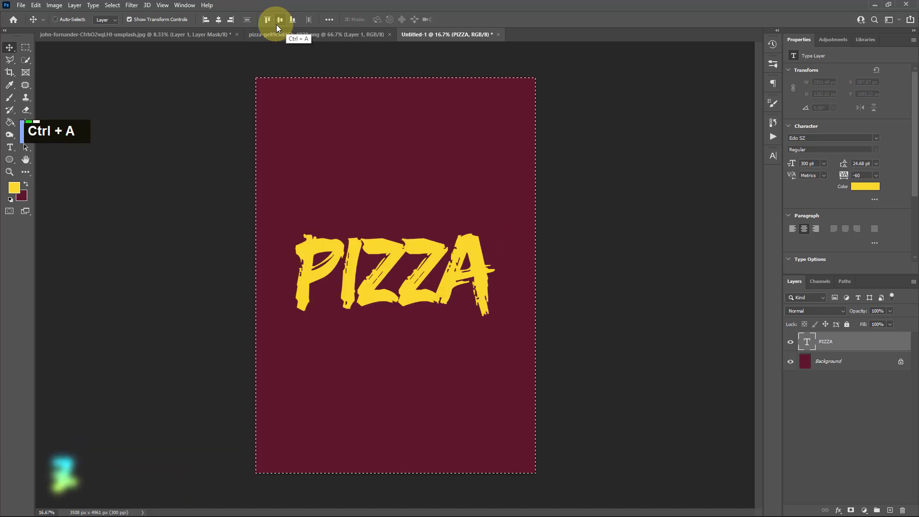
{"action": "key", "text": "ctrl+d"}
{"action": "left_click", "coordinate": [458, 248]}
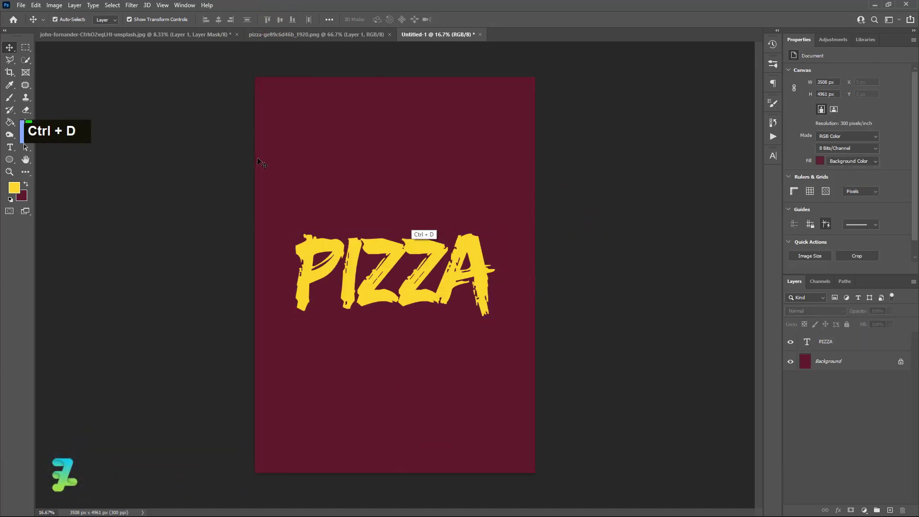
Step: Float the scooter photo in its own window, hide its Background layer, and convert the masked scooter layer to a smart object
{"action": "left_click", "coordinate": [126, 39]}
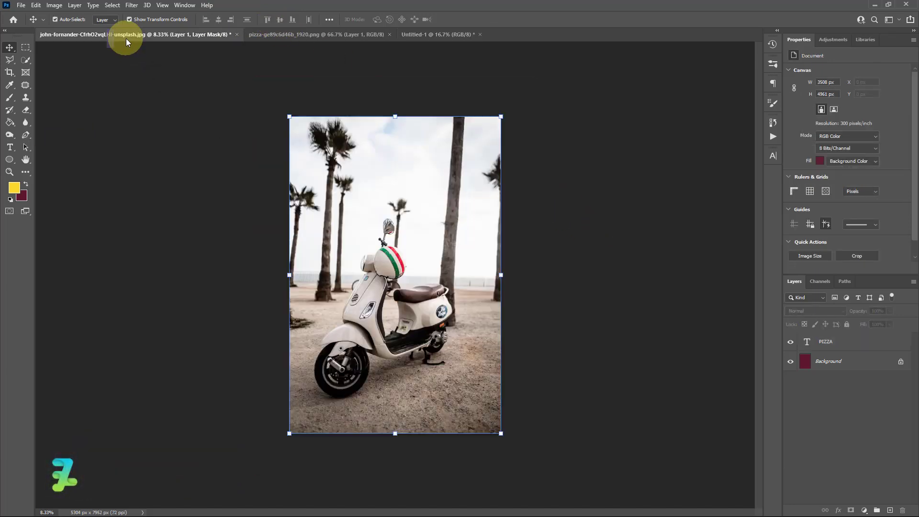
{"action": "right_click", "coordinate": [126, 39]}
{"action": "left_click", "coordinate": [166, 87]}
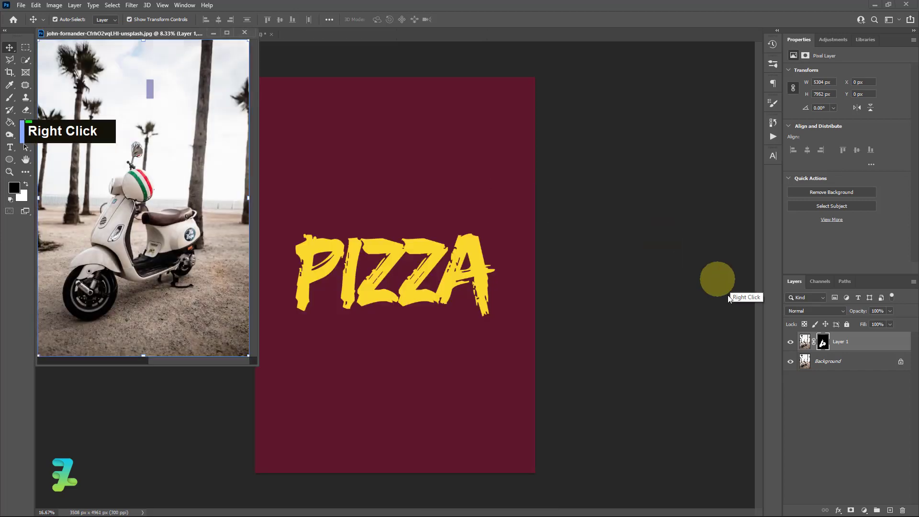
{"action": "right_click", "coordinate": [861, 341]}
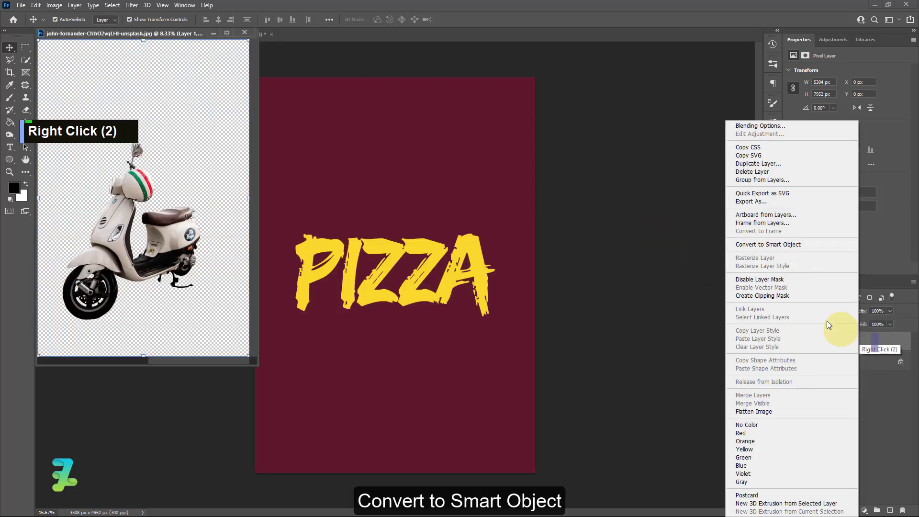
{"action": "left_click", "coordinate": [774, 246]}
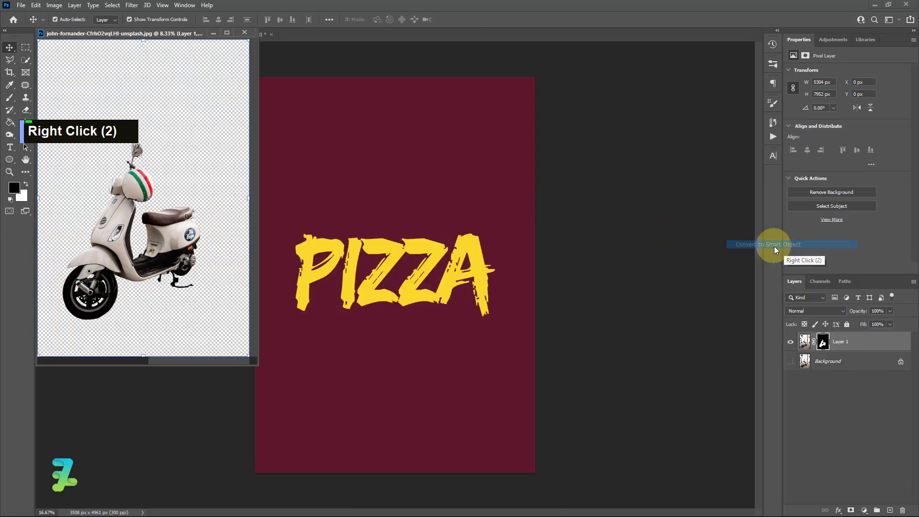
Step: Copy the scooter smart object into the PIZZA poster, dock the scooter document again, and return to the poster
{"action": "left_click_drag", "start_coordinate": [798, 335], "coordinate": [356, 182]}
{"action": "left_click_drag", "start_coordinate": [110, 37], "coordinate": [397, 35]}
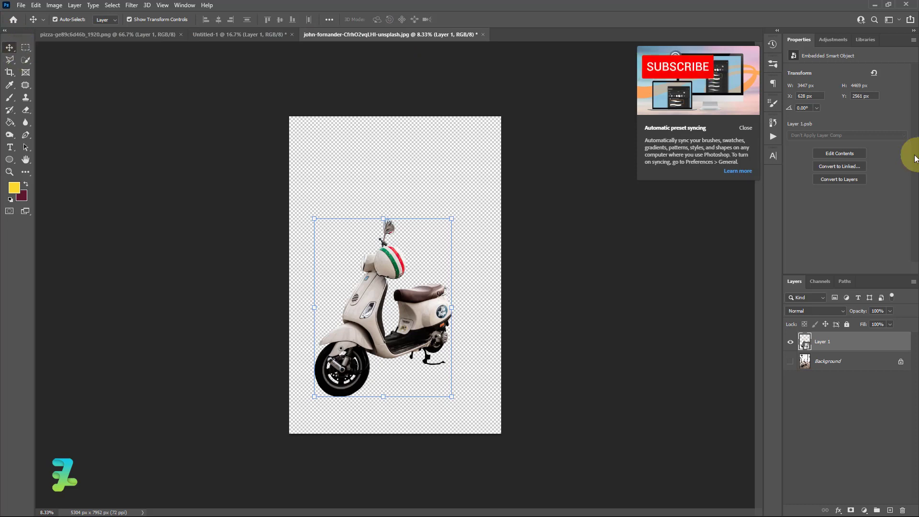
{"action": "left_click", "coordinate": [745, 128]}
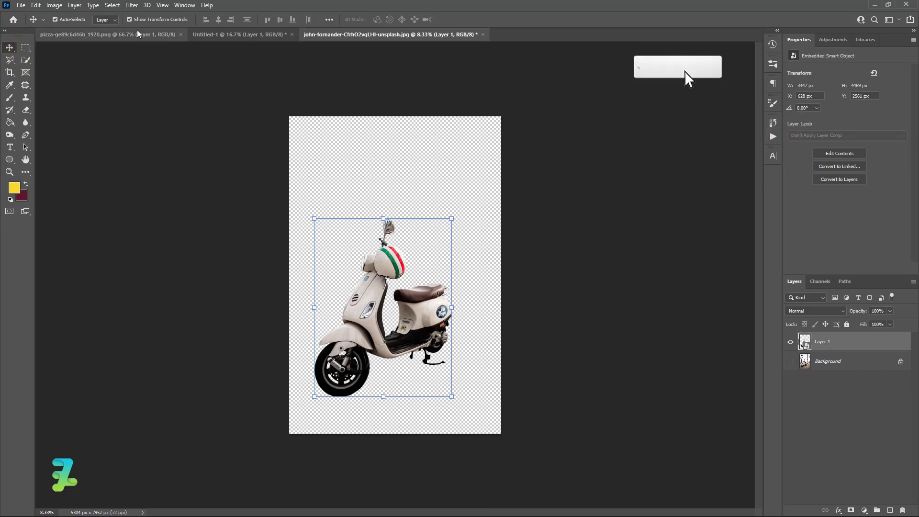
{"action": "left_click", "coordinate": [225, 35]}
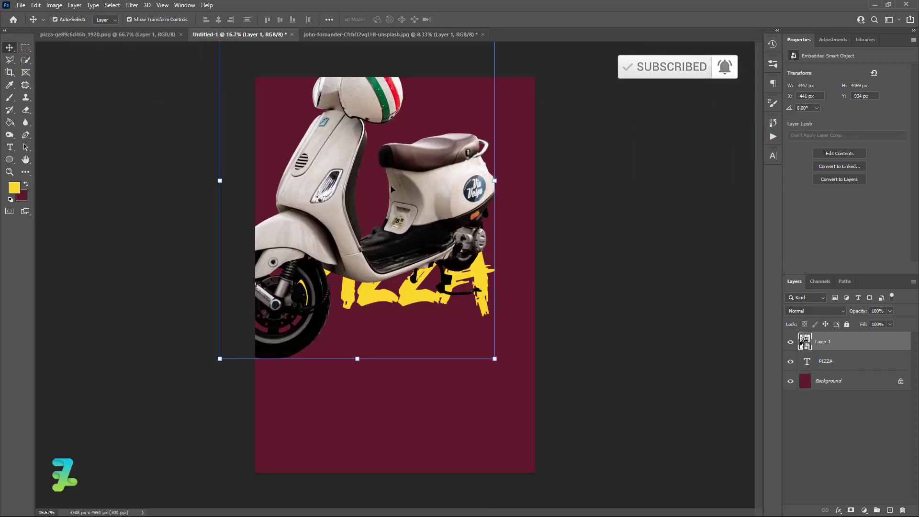
Step: Scale the scooter down to about 14% and place it in the poster's lower left, overlapping the PIZZA text
{"action": "left_click_drag", "start_coordinate": [423, 185], "coordinate": [447, 275]}
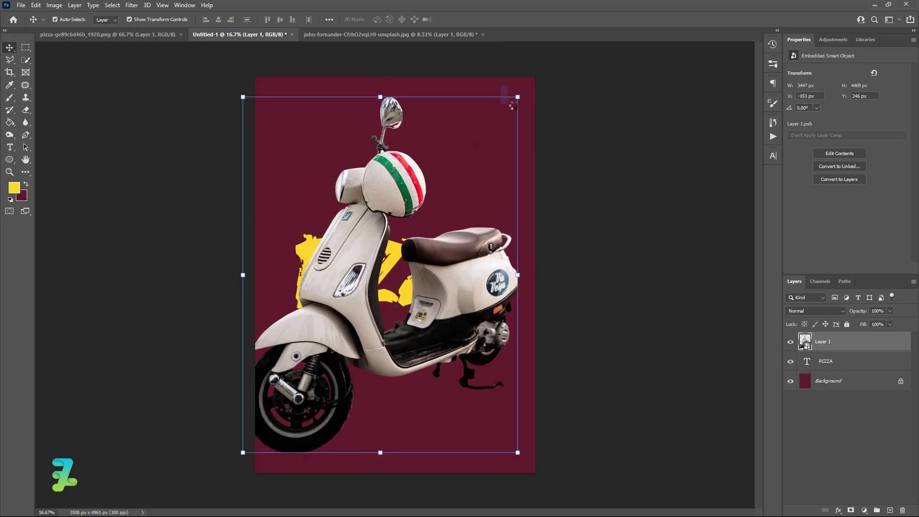
{"action": "left_click_drag", "start_coordinate": [517, 97], "coordinate": [410, 240]}
{"action": "left_click_drag", "start_coordinate": [354, 355], "coordinate": [388, 360]}
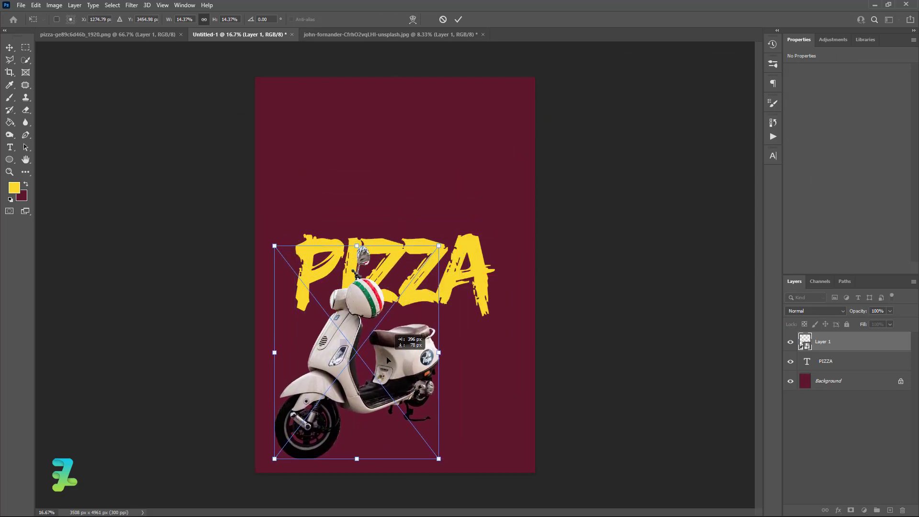
{"action": "left_click", "coordinate": [9, 47]}
Step: Float the pizza image in its own window, copy the pizza into the poster, dock the pizza document again, and return to the poster
{"action": "left_click", "coordinate": [76, 36]}
{"action": "right_click", "coordinate": [76, 37]}
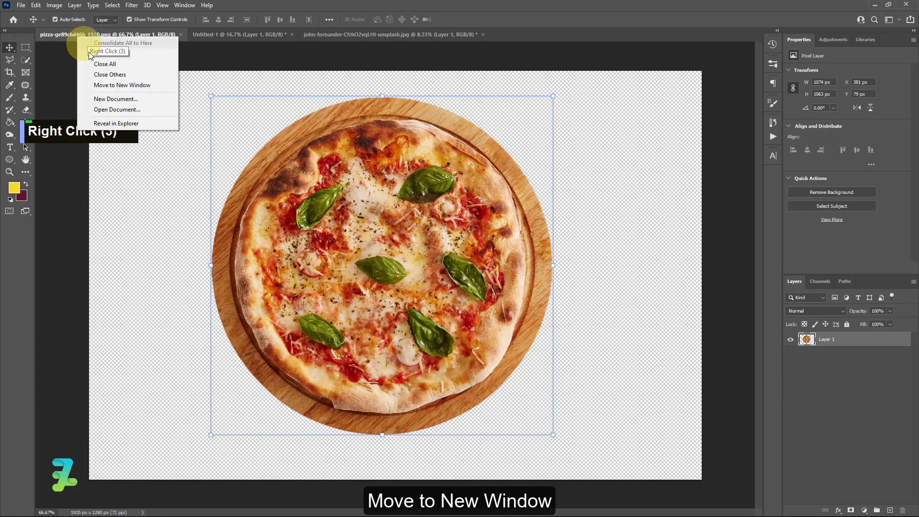
{"action": "left_click", "coordinate": [115, 88]}
{"action": "left_click_drag", "start_coordinate": [265, 36], "coordinate": [297, 329]}
{"action": "left_click_drag", "start_coordinate": [403, 423], "coordinate": [419, 257]}
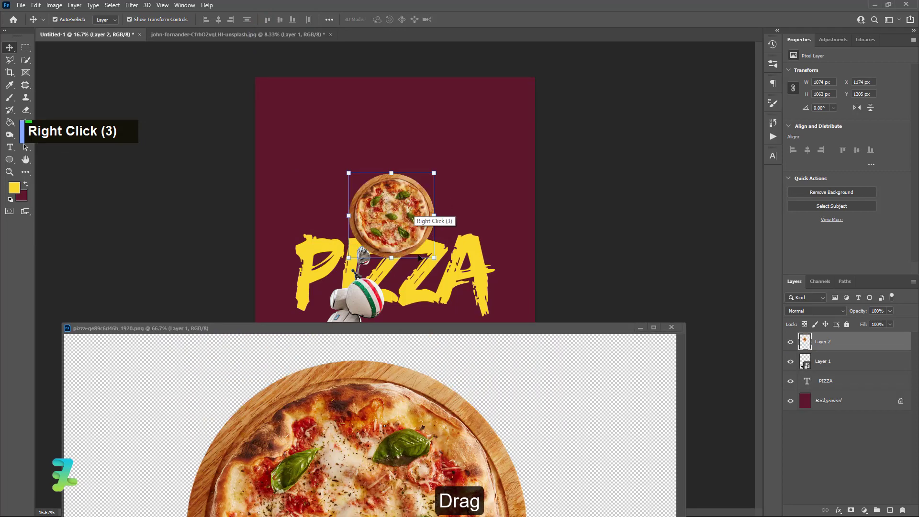
{"action": "left_click_drag", "start_coordinate": [461, 327], "coordinate": [452, 48]}
{"action": "left_click", "coordinate": [67, 34]}
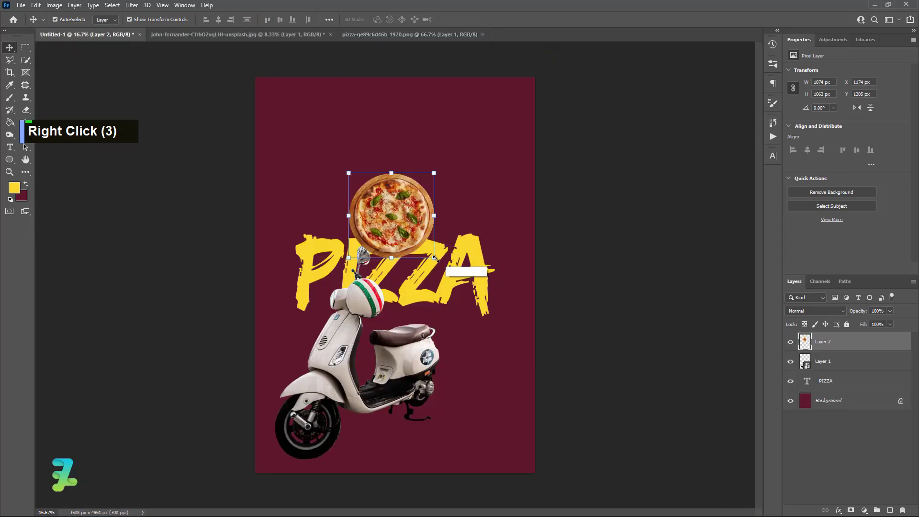
Step: Scale the pizza up to about 301% and centre it on the poster's right edge so half of it extends beyond the canvas
{"action": "left_click_drag", "start_coordinate": [434, 258], "coordinate": [608, 427]}
{"action": "left_click_drag", "start_coordinate": [478, 313], "coordinate": [532, 278]}
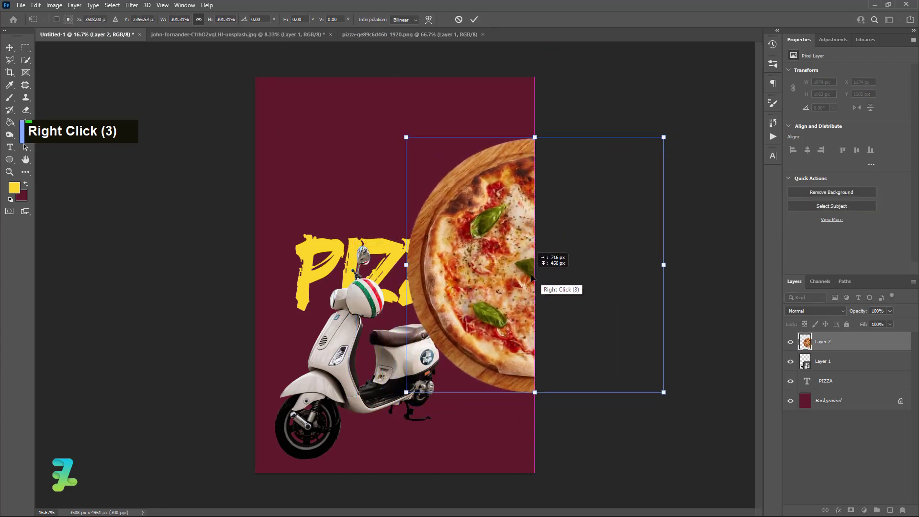
{"action": "left_click", "coordinate": [9, 47]}
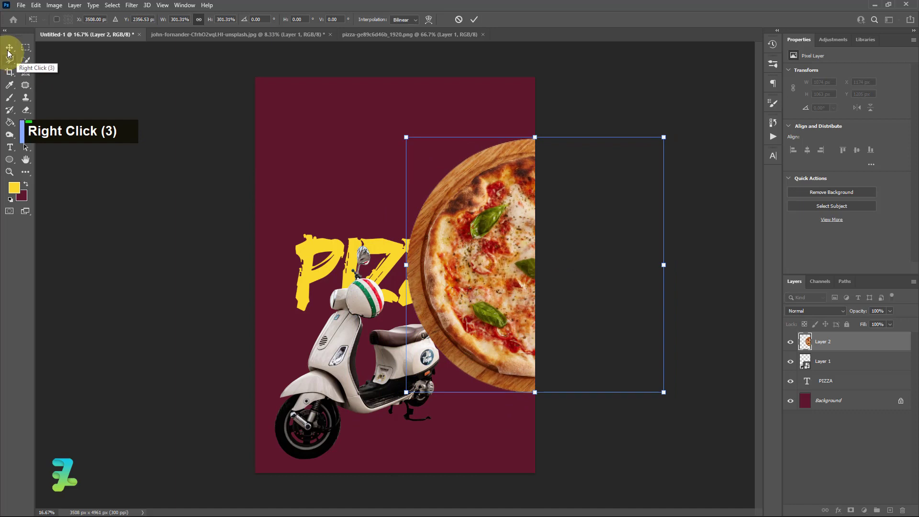
Step: Bring the PIZZA text layer to the top of the layer stack and move the text to the poster's upper area
{"action": "left_click_drag", "start_coordinate": [808, 386], "coordinate": [814, 341]}
{"action": "mouse_move", "coordinate": [391, 270]}
{"action": "left_mouse_down"}
{"action": "mouse_move", "coordinate": [399, 176]}
{"action": "mouse_move", "coordinate": [362, 121]}
{"action": "mouse_move", "coordinate": [369, 132]}
{"action": "left_mouse_up"}
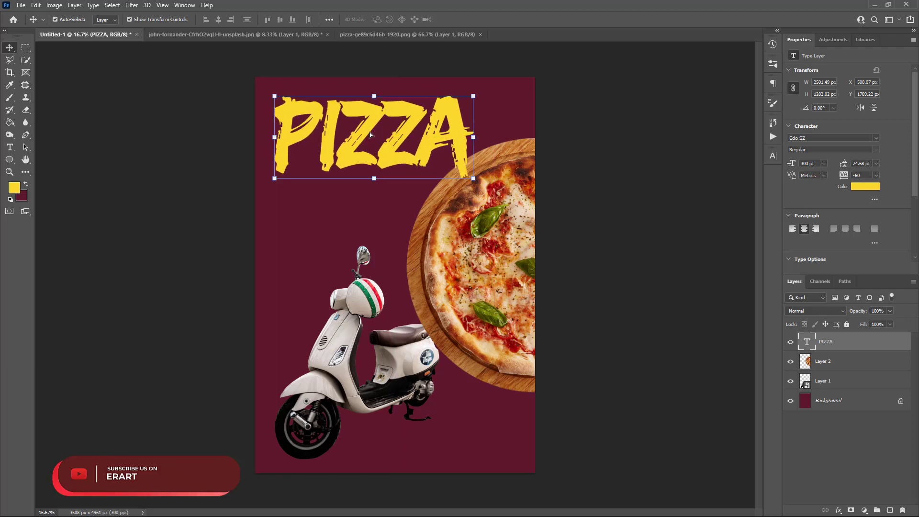
Step: Set the PIZZA text's font size to 250 pt and position it near the poster's upper-left corner
{"action": "double_click", "coordinate": [403, 161]}
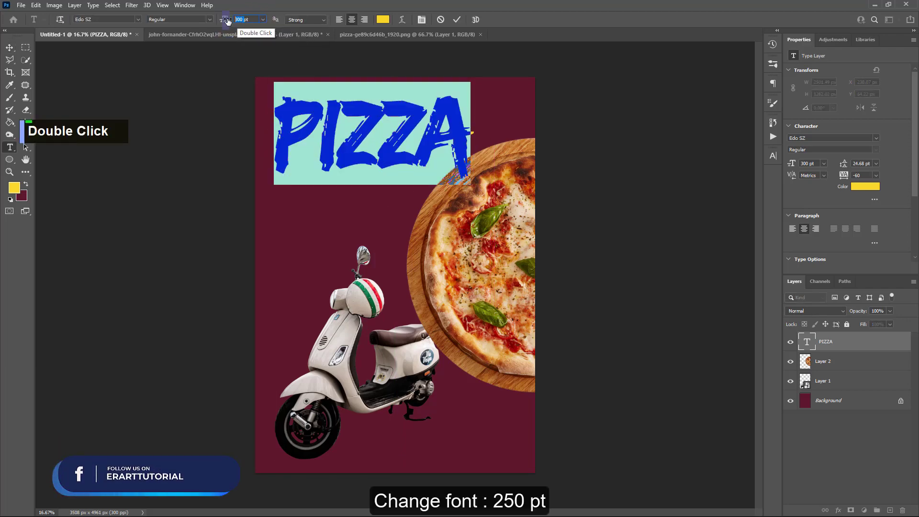
{"action": "type", "text": "250"}
{"action": "key", "text": "Return"}
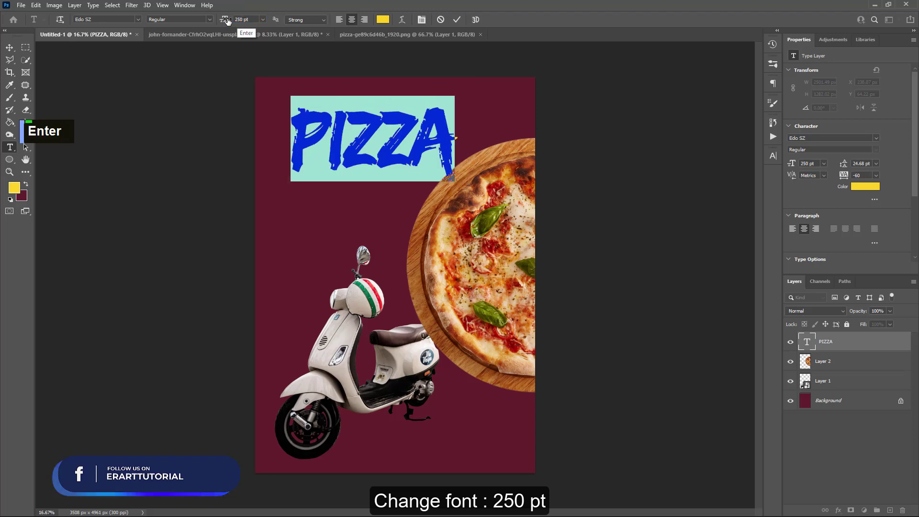
{"action": "left_click", "coordinate": [9, 48]}
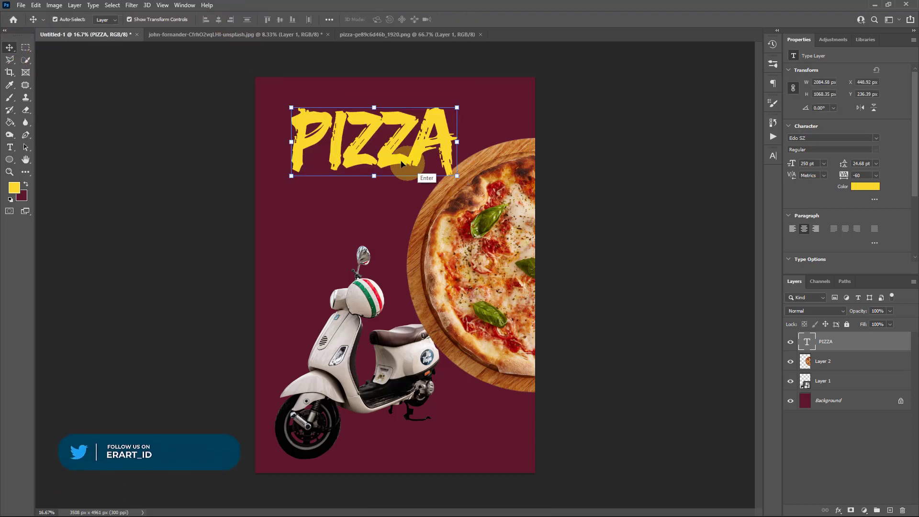
{"action": "left_click_drag", "start_coordinate": [401, 164], "coordinate": [380, 154]}
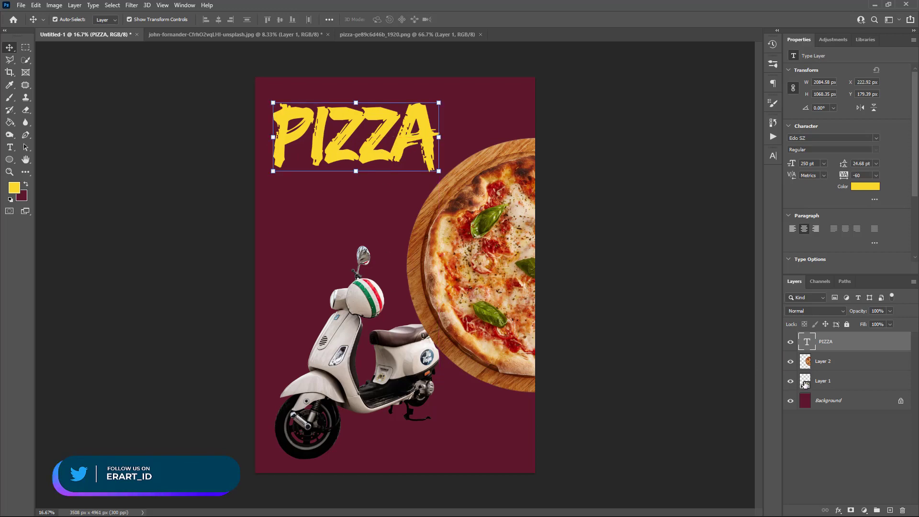
Step: Bring the scooter layer to the top of the layer stack and shift the scooter slightly up and right to about X 333, Y 1925 px
{"action": "left_click_drag", "start_coordinate": [805, 383], "coordinate": [814, 337]}
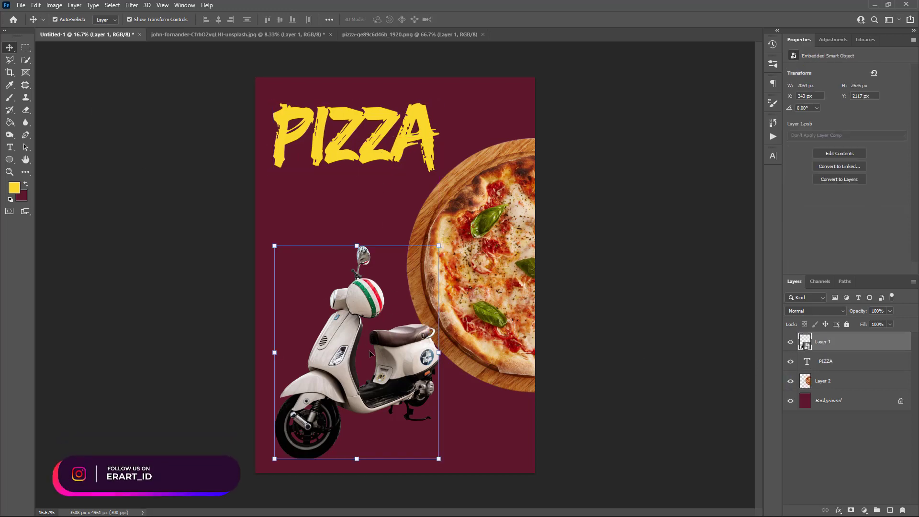
{"action": "left_click_drag", "start_coordinate": [372, 360], "coordinate": [348, 329]}
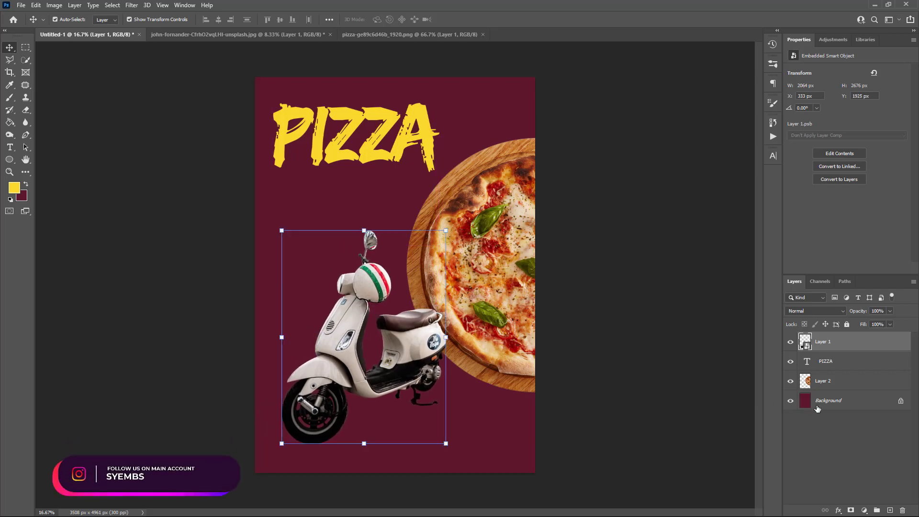
Step: Add a new layer above the Background and draw a vertical rectangle about 391 × 5159 px along the poster's left side, spanning its full height
{"action": "left_click", "coordinate": [833, 407]}
{"action": "left_click", "coordinate": [890, 511]}
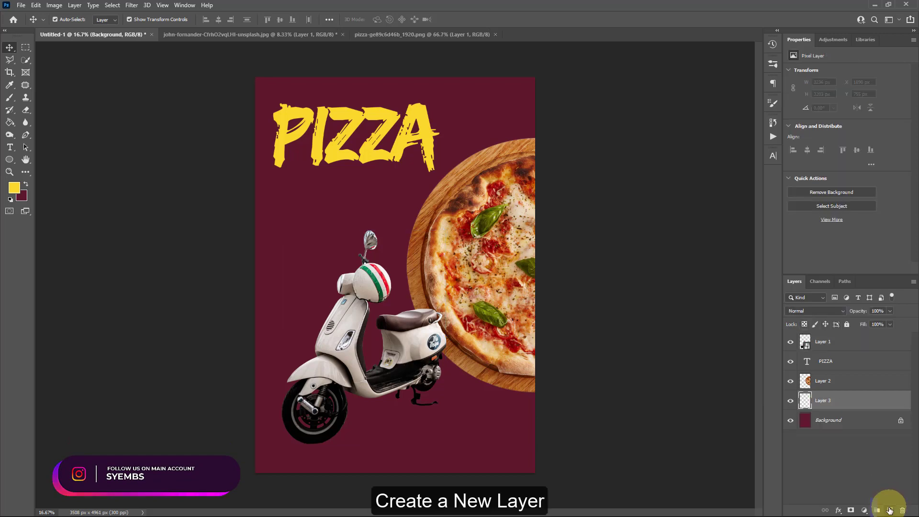
{"action": "left_click", "coordinate": [9, 160]}
{"action": "right_click", "coordinate": [10, 160]}
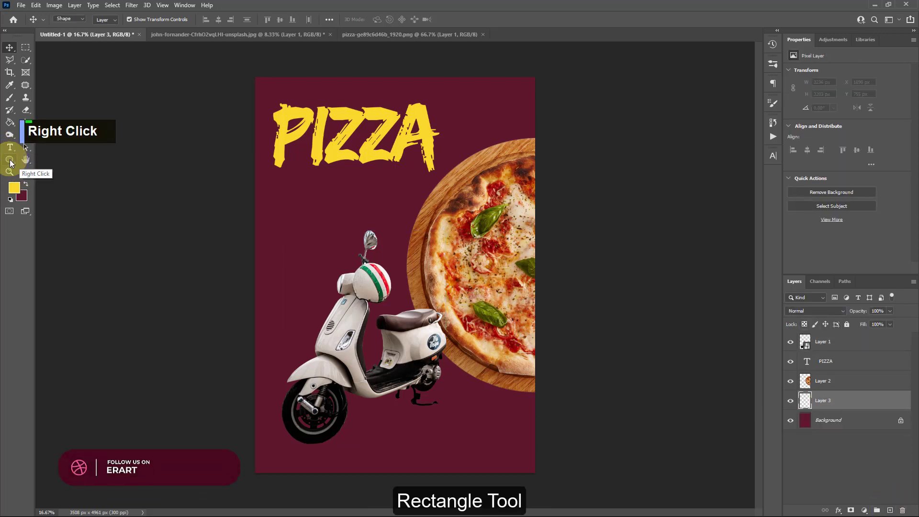
{"action": "left_click", "coordinate": [50, 159]}
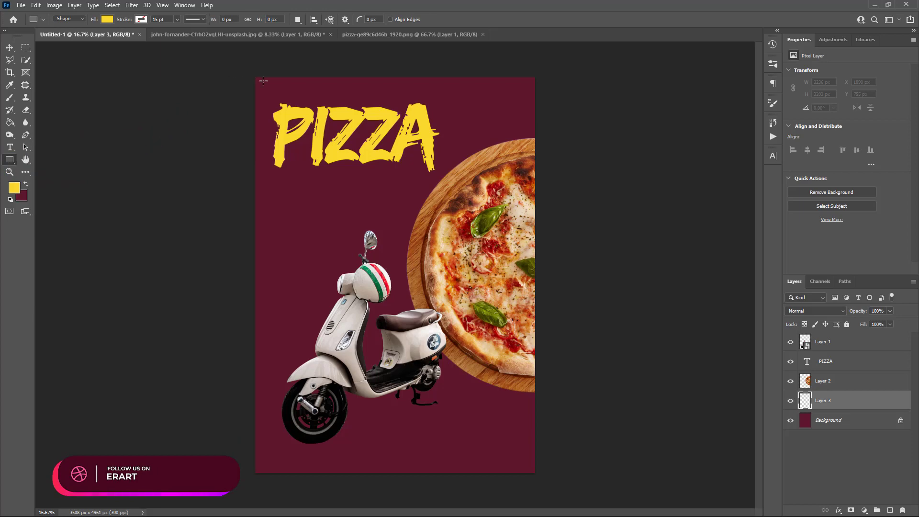
{"action": "left_click_drag", "start_coordinate": [273, 98], "coordinate": [297, 486]}
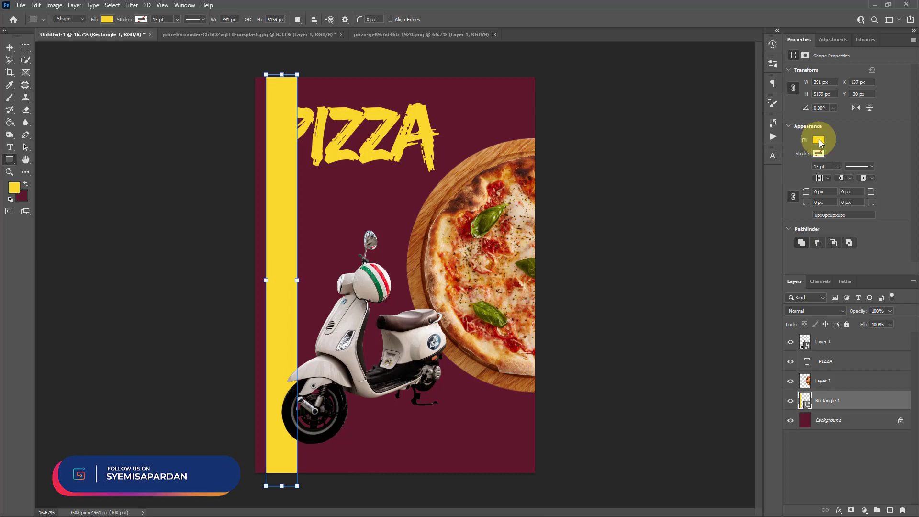
Step: Set the vertical rectangle's fill colour to green #008C45
{"action": "left_click", "coordinate": [819, 140]}
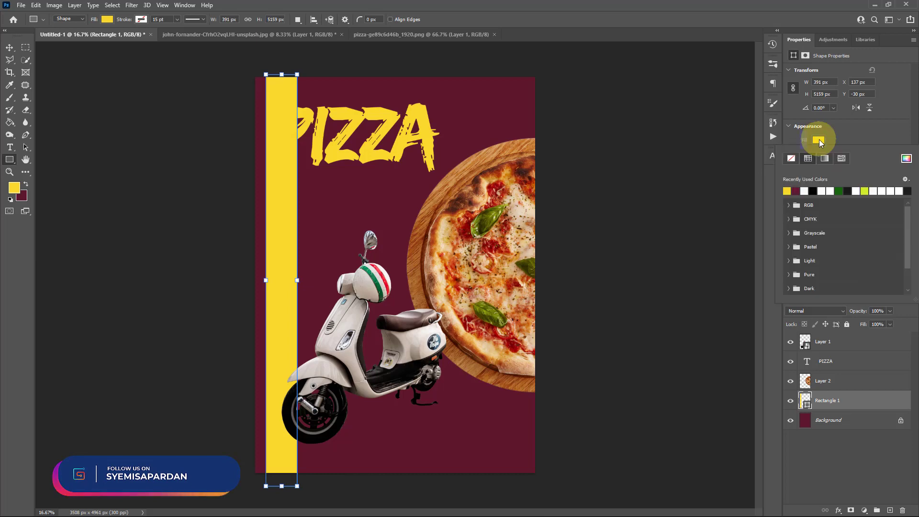
{"action": "left_click", "coordinate": [906, 159]}
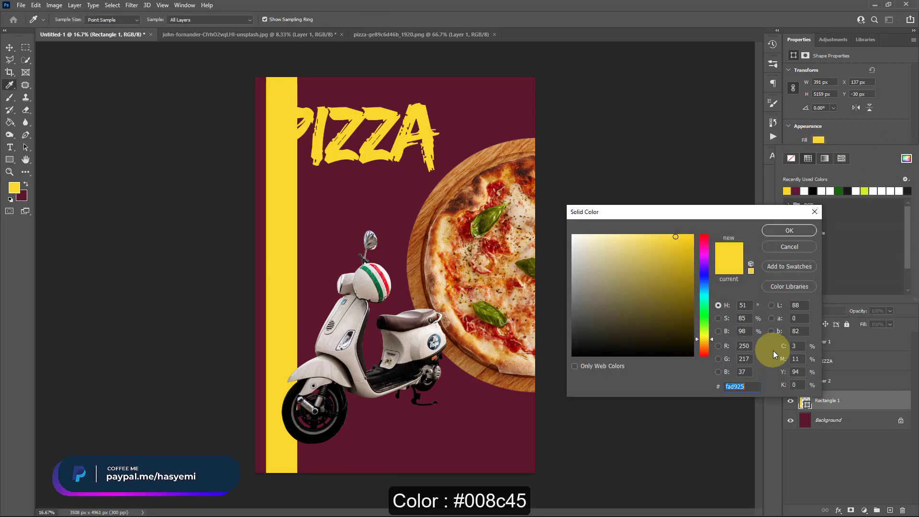
{"action": "type", "text": "00"}
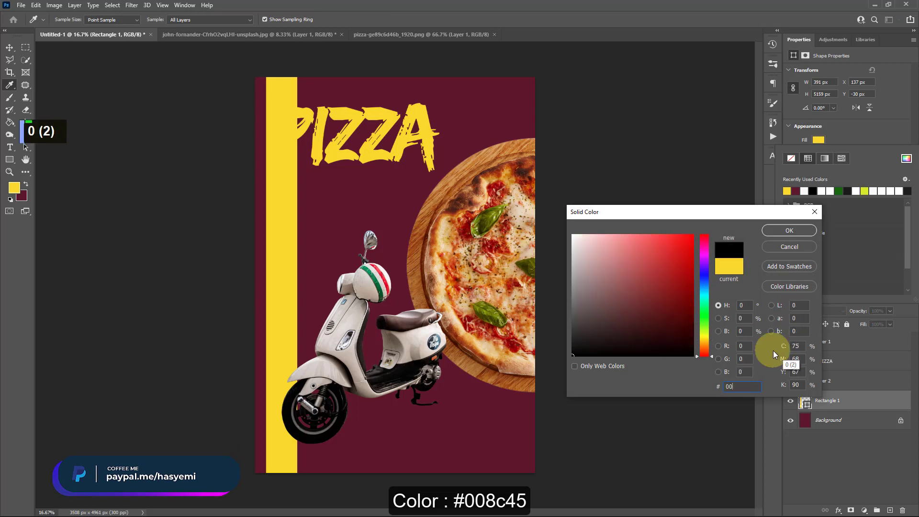
{"action": "type", "text": "8C"}
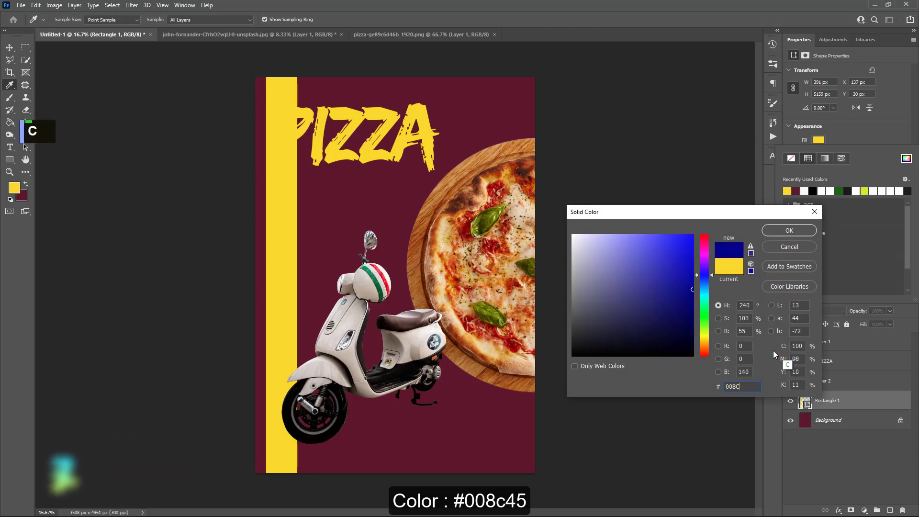
{"action": "type", "text": "45"}
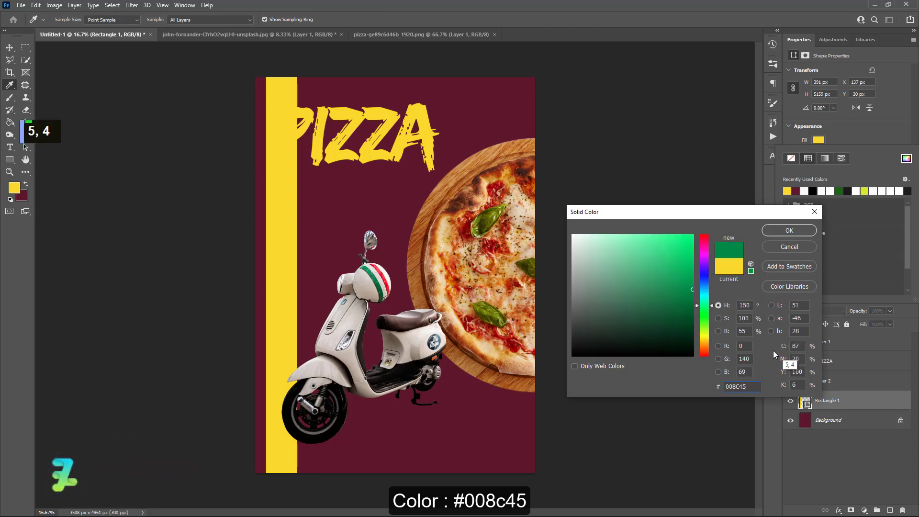
{"action": "left_click", "coordinate": [791, 234]}
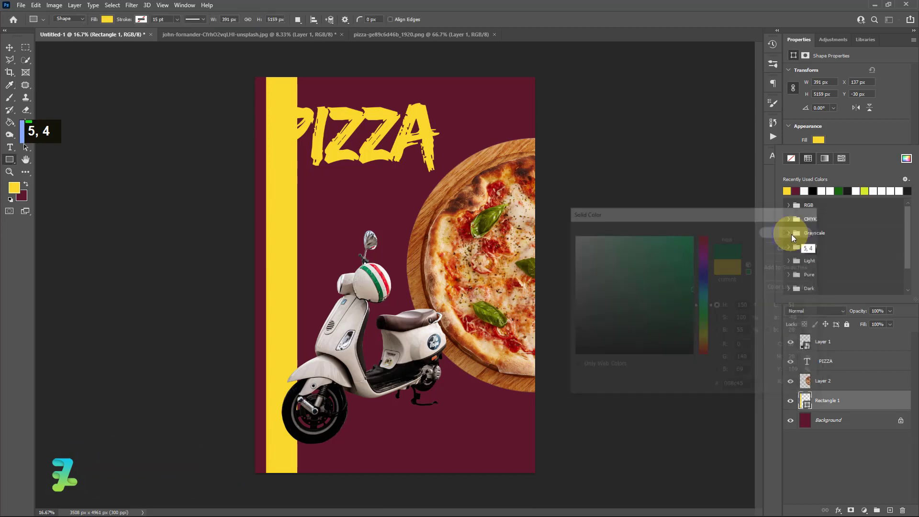
Step: Duplicate the green stripe and place the copy flush against its right edge
{"action": "left_click", "coordinate": [14, 50]}
{"action": "key", "text": "ctrl+j"}
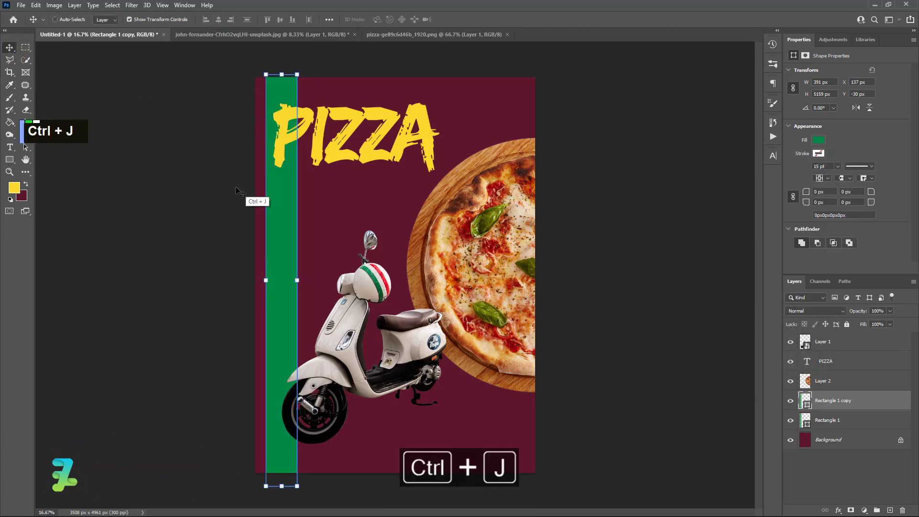
{"action": "left_click_drag", "start_coordinate": [288, 191], "coordinate": [320, 199]}
Step: Set the duplicated stripe's fill colour to off-white #F4F5F0
{"action": "left_click", "coordinate": [817, 139]}
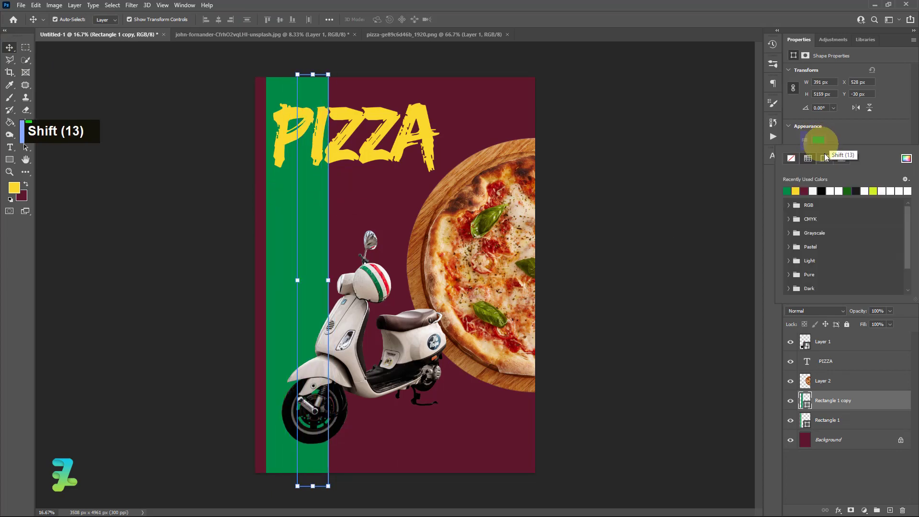
{"action": "left_click", "coordinate": [904, 157]}
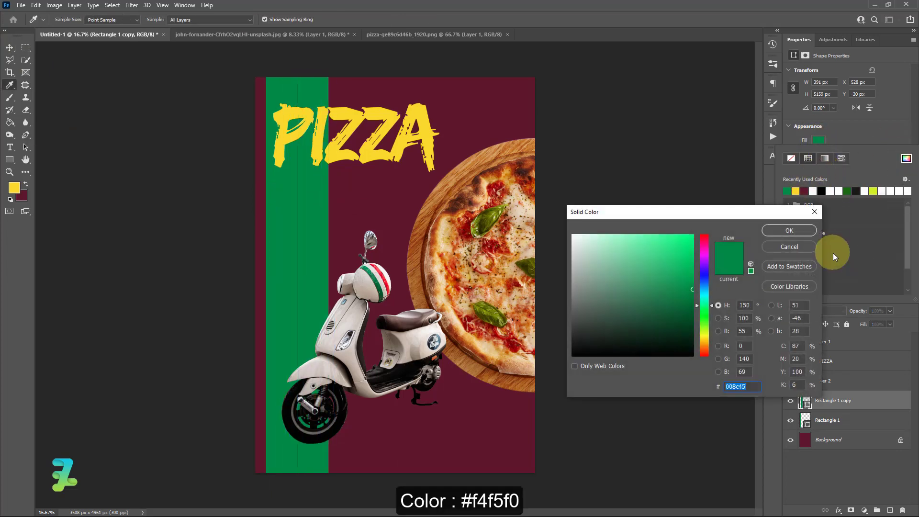
{"action": "type", "text": "F4F"}
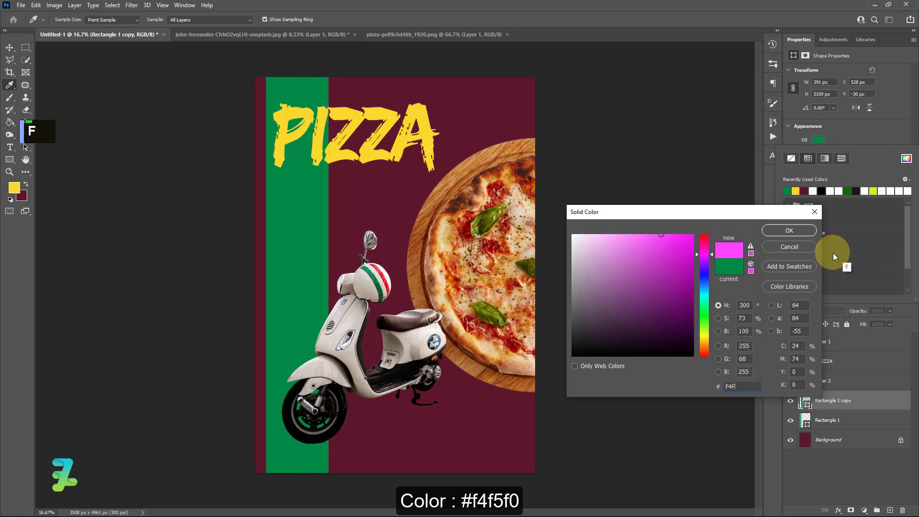
{"action": "type", "text": "5F0"}
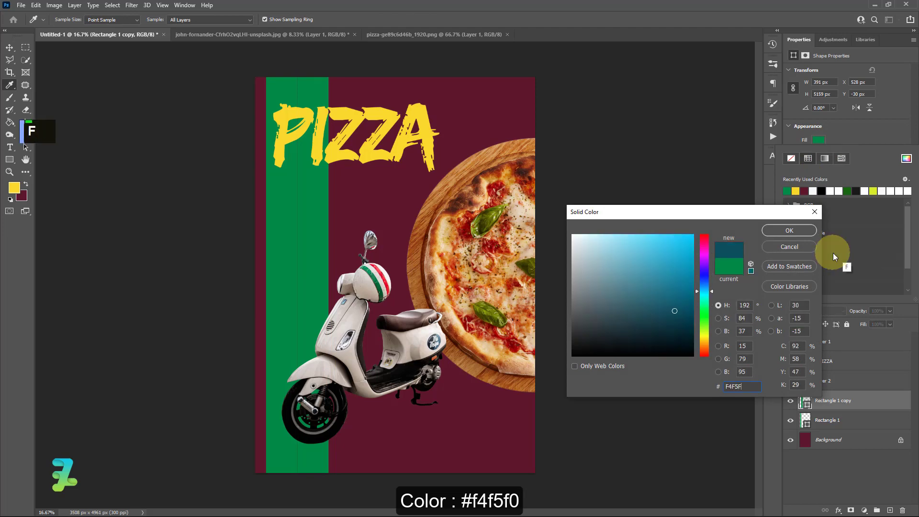
{"action": "left_click", "coordinate": [787, 230]}
Step: Duplicate the off-white stripe and place the copy flush against its right edge
{"action": "left_click", "coordinate": [15, 51]}
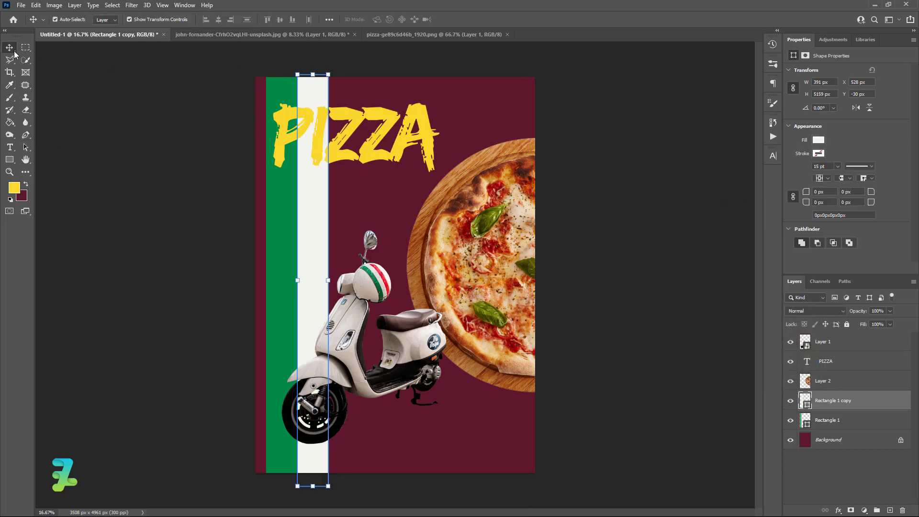
{"action": "key", "text": "ctrl+j"}
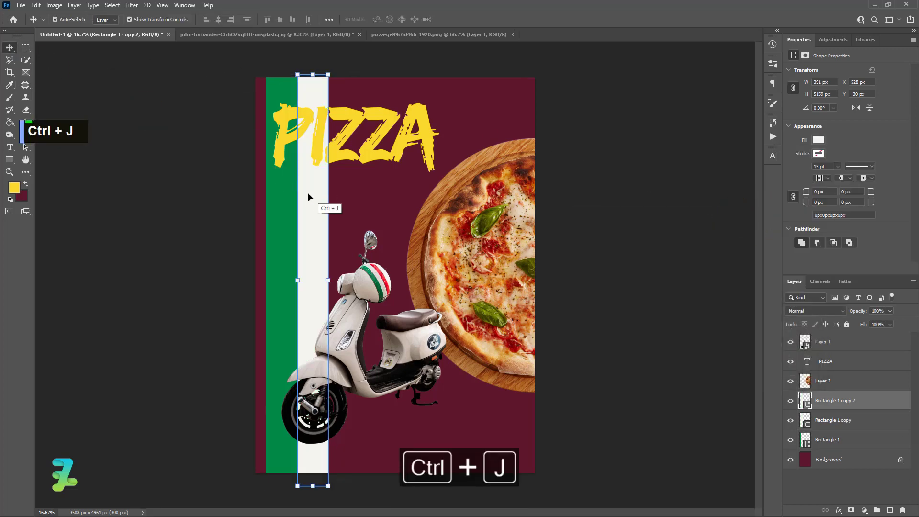
{"action": "left_click_drag", "start_coordinate": [315, 195], "coordinate": [344, 200]}
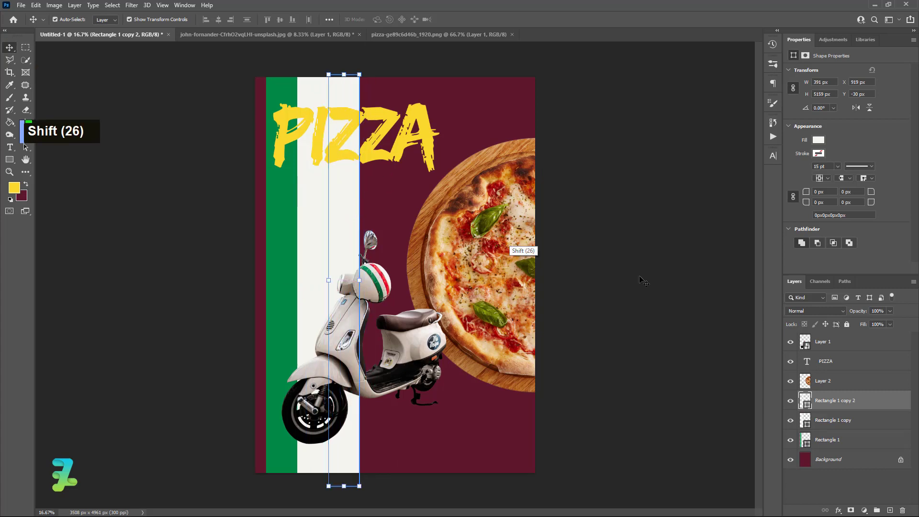
Step: Set the third stripe's fill colour to red #CD212A
{"action": "double_click", "coordinate": [802, 400]}
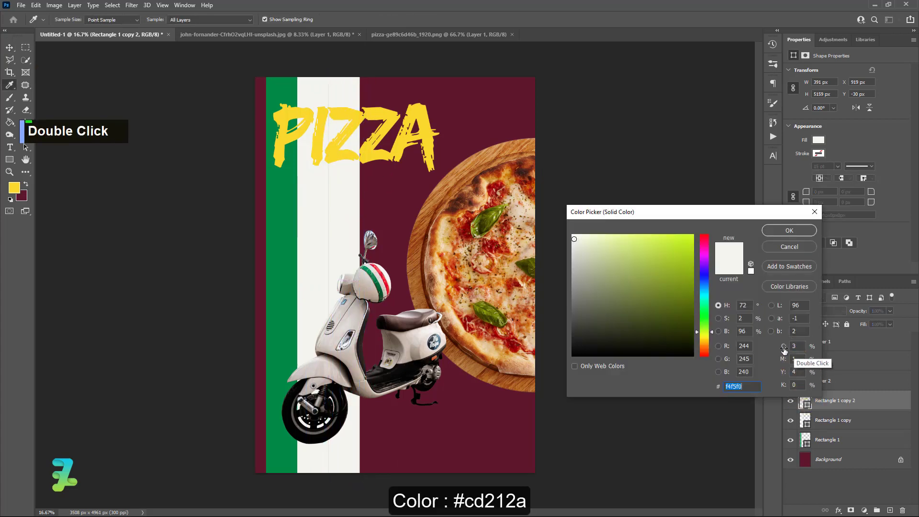
{"action": "type", "text": "CD"}
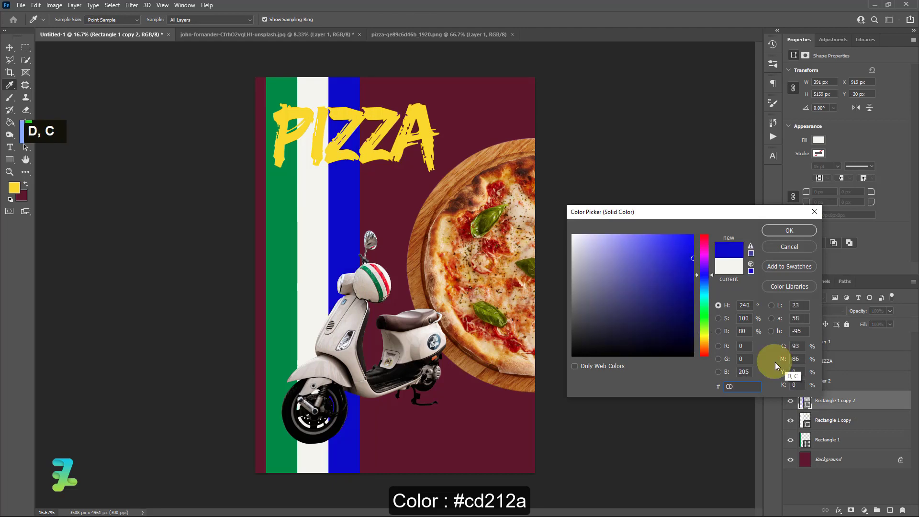
{"action": "type", "text": "212A"}
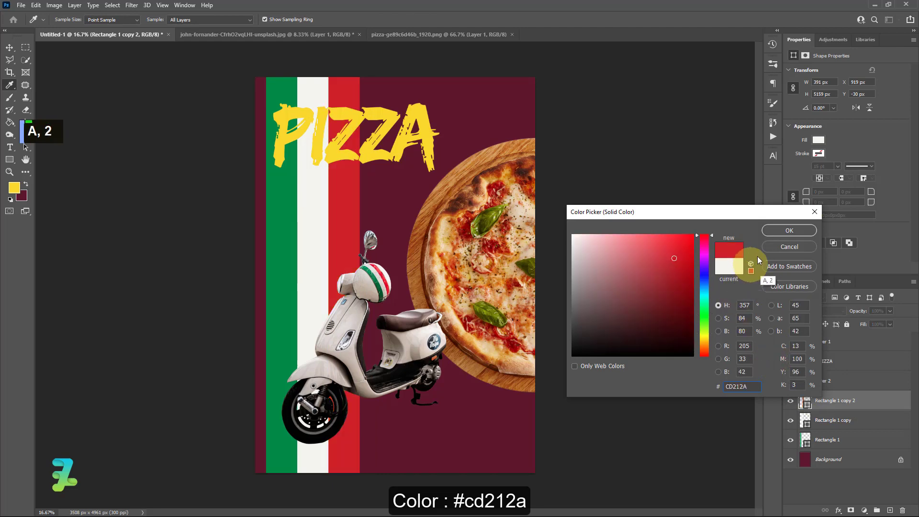
{"action": "left_click", "coordinate": [781, 231]}
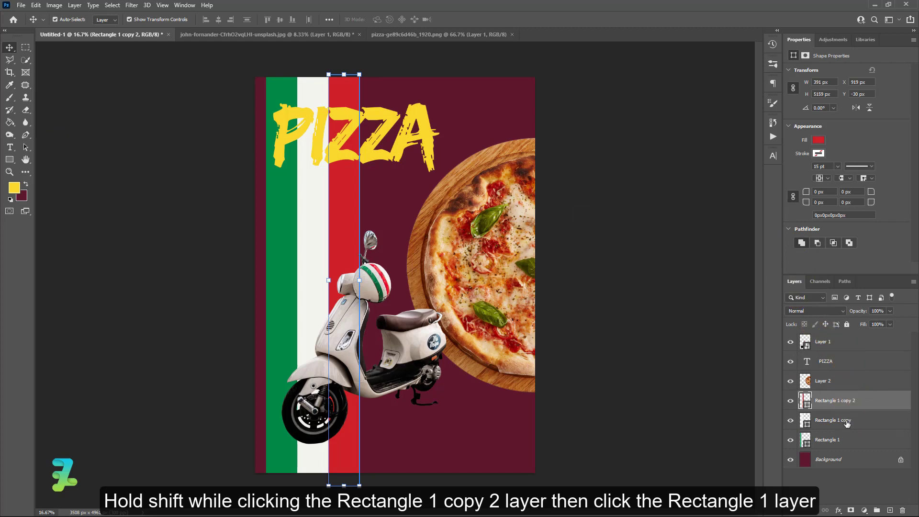
Step: Group the green, off-white and red stripes and move them flush against the poster's right edge, behind the pizza
{"action": "left_click", "coordinate": [849, 440], "text": "shift"}
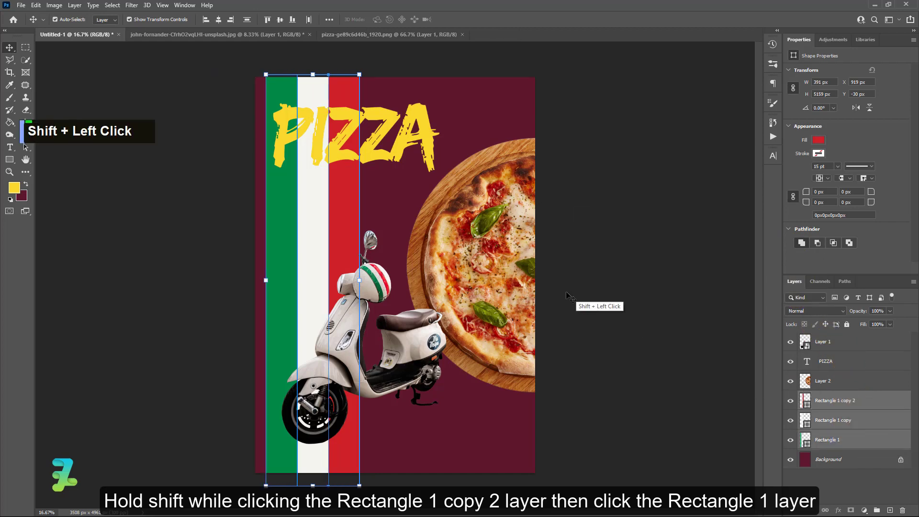
{"action": "key", "text": "ctrl+g"}
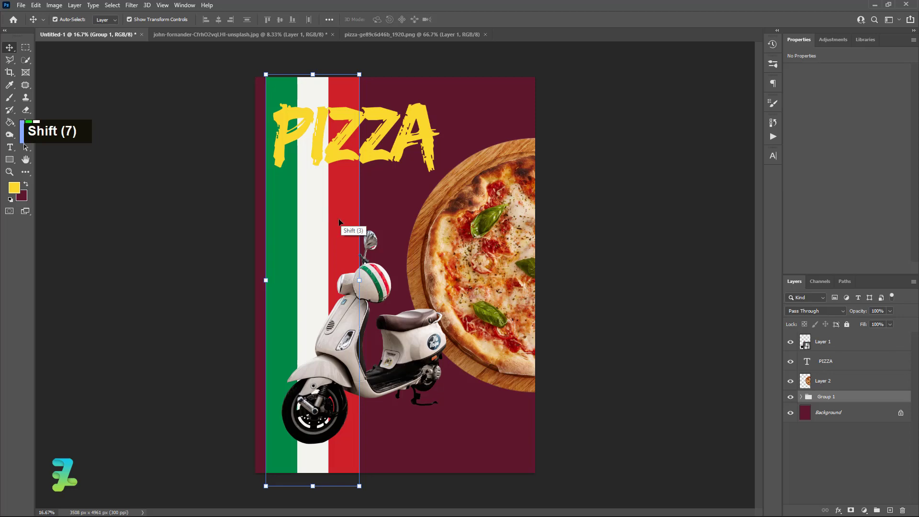
{"action": "left_click_drag", "start_coordinate": [353, 222], "coordinate": [361, 224]}
{"action": "left_click_drag", "start_coordinate": [453, 227], "coordinate": [521, 227]}
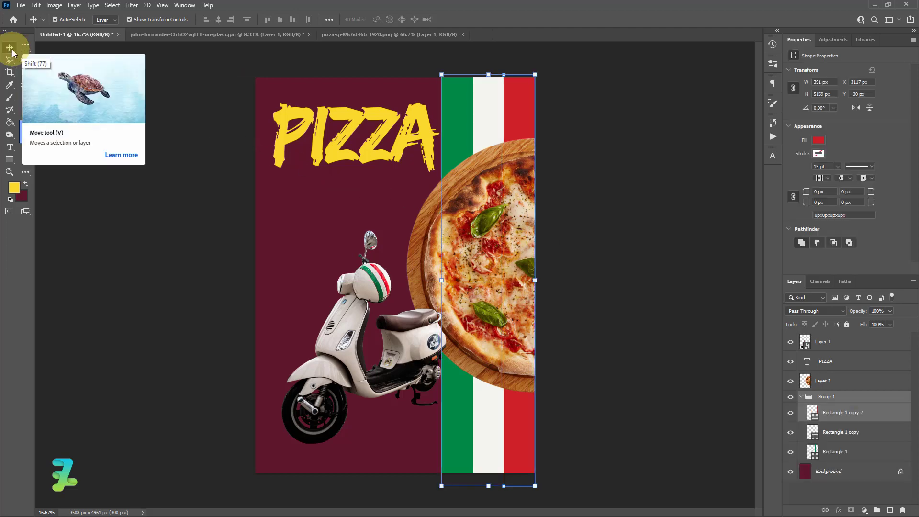
Step: Shift the PIZZA lettering slightly right so that its end meets the green stripe
{"action": "left_click", "coordinate": [152, 160]}
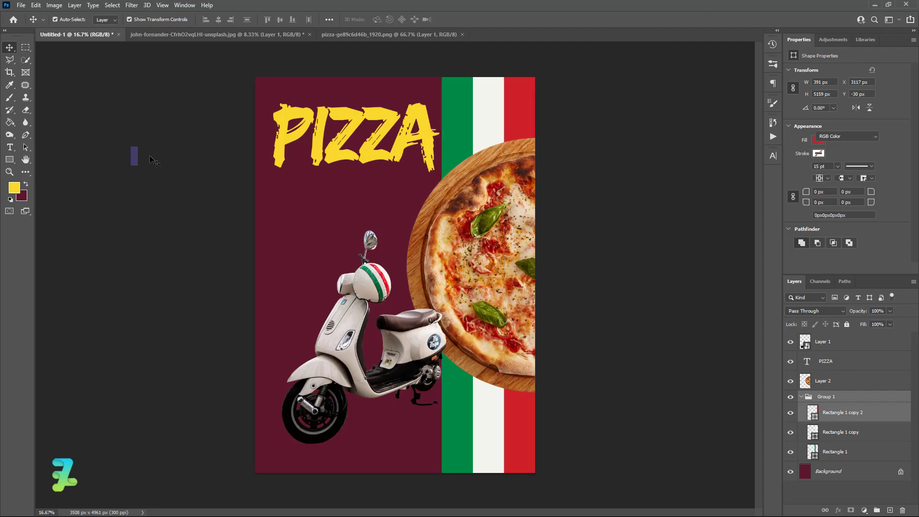
{"action": "left_click", "coordinate": [337, 155]}
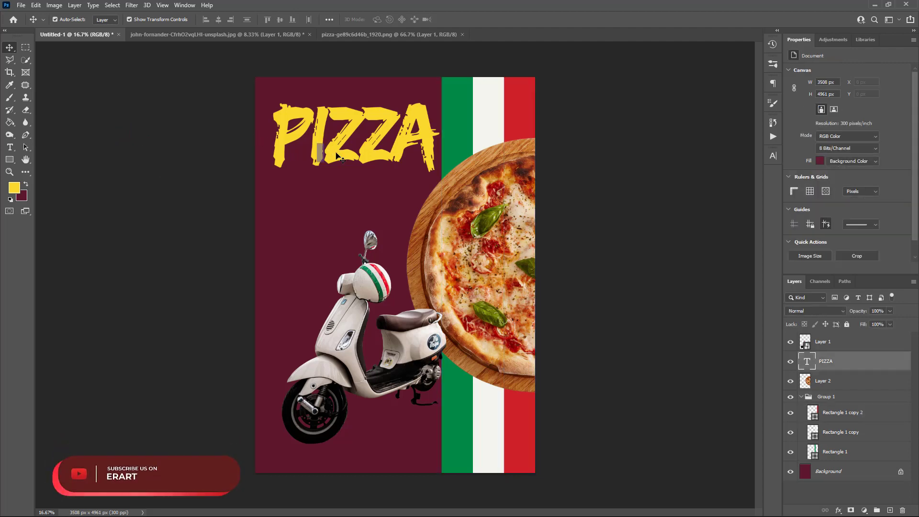
{"action": "left_click_drag", "start_coordinate": [336, 155], "coordinate": [338, 155]}
Step: Set the foreground colour to near-white #FAFAFA for new text
{"action": "left_click", "coordinate": [9, 147]}
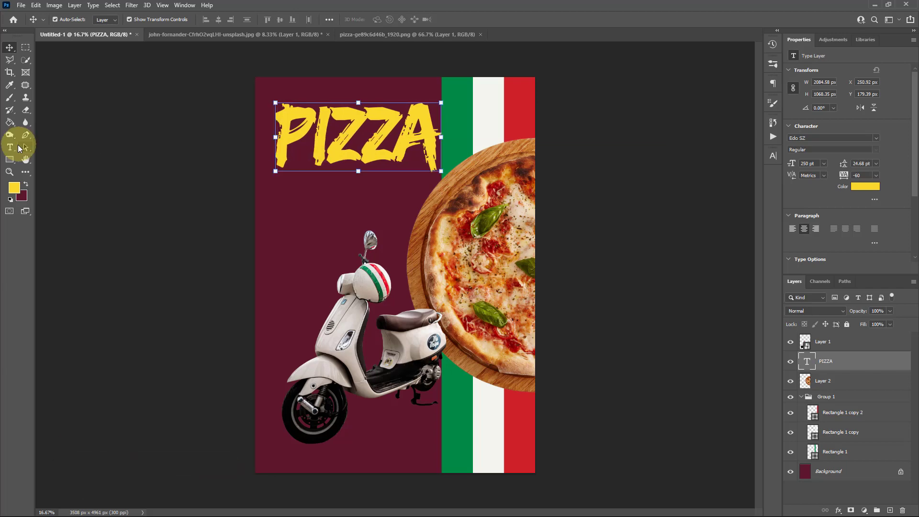
{"action": "double_click", "coordinate": [22, 190]}
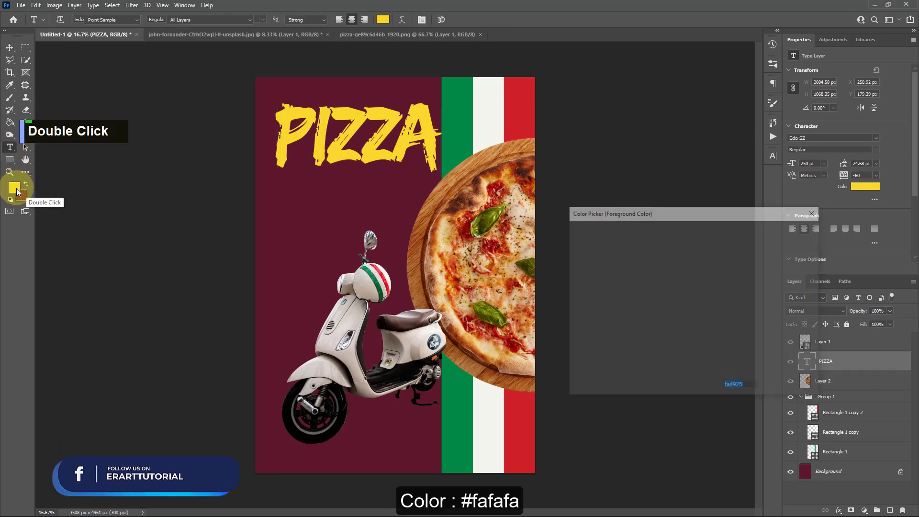
{"action": "left_click", "coordinate": [576, 247]}
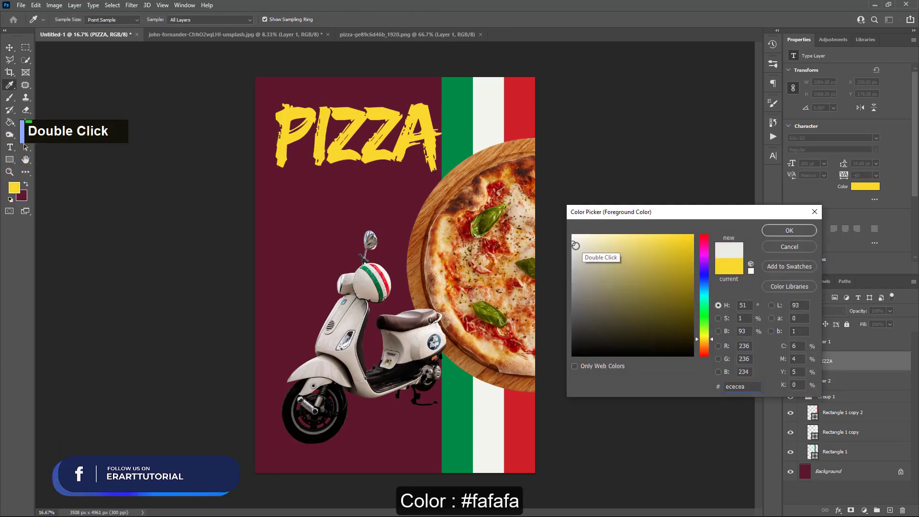
{"action": "double_click", "coordinate": [741, 386]}
{"action": "type", "text": "FAFA"}
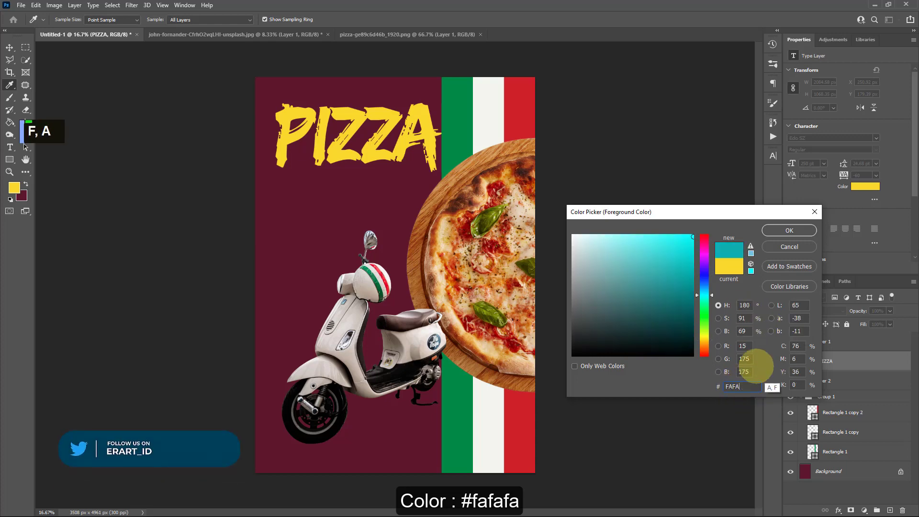
{"action": "type", "text": "FA"}
{"action": "left_click", "coordinate": [786, 230]}
Step: Add a new layer above the scooter layer and start a text line beneath the PIZZA lettering with the letter D
{"action": "left_click", "coordinate": [860, 345]}
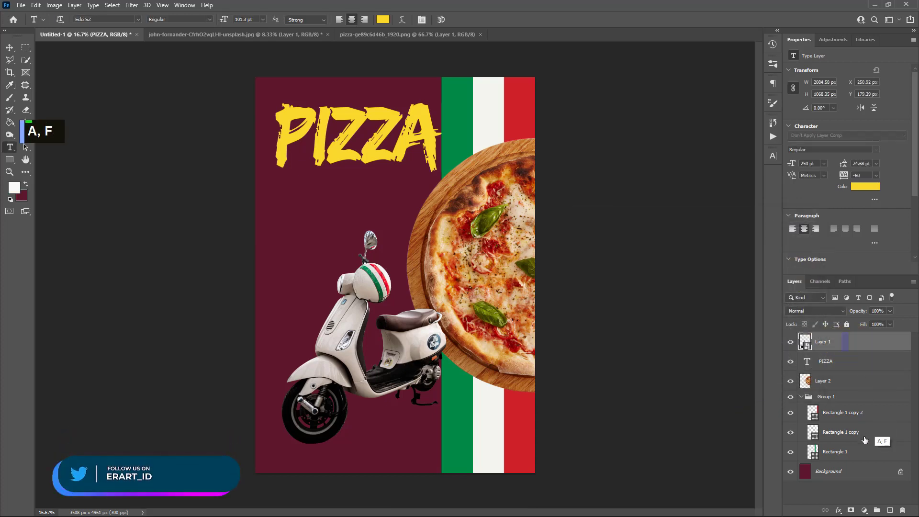
{"action": "left_click", "coordinate": [890, 510]}
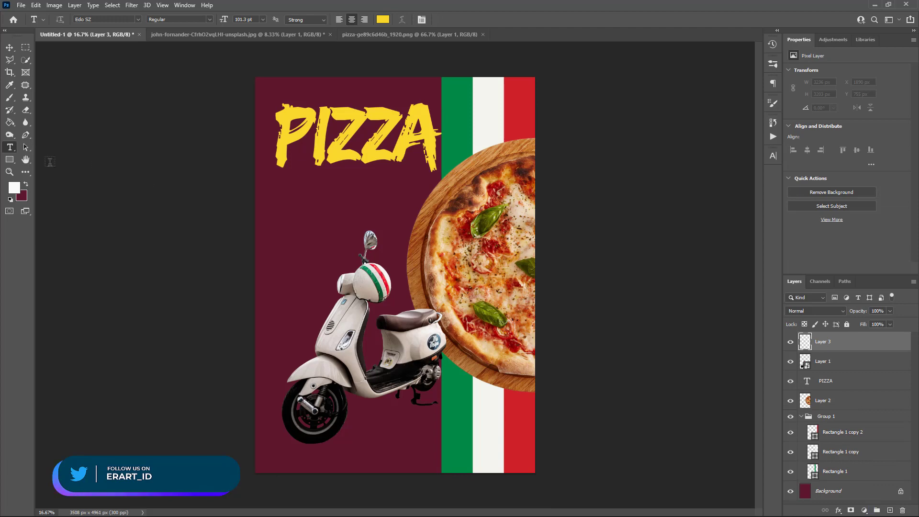
{"action": "left_click", "coordinate": [299, 215]}
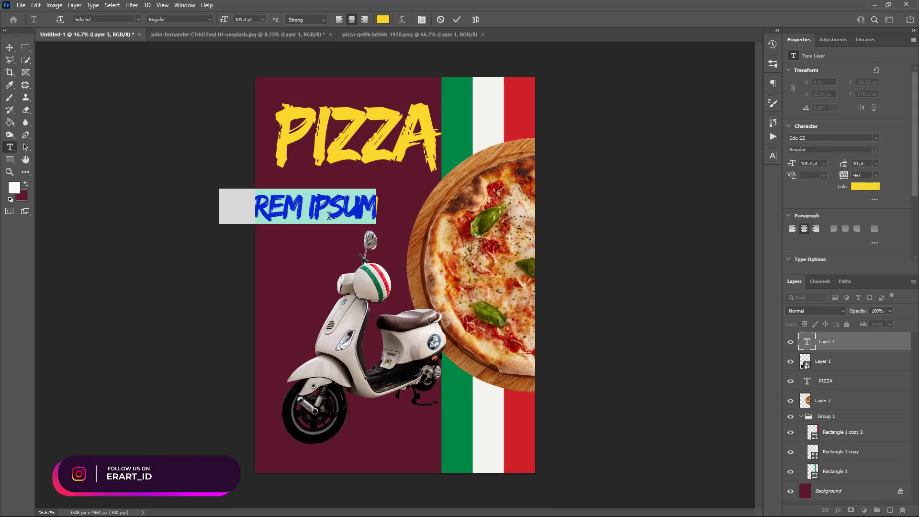
{"action": "key", "text": "Caps_Lock"}
{"action": "type", "text": "D"}
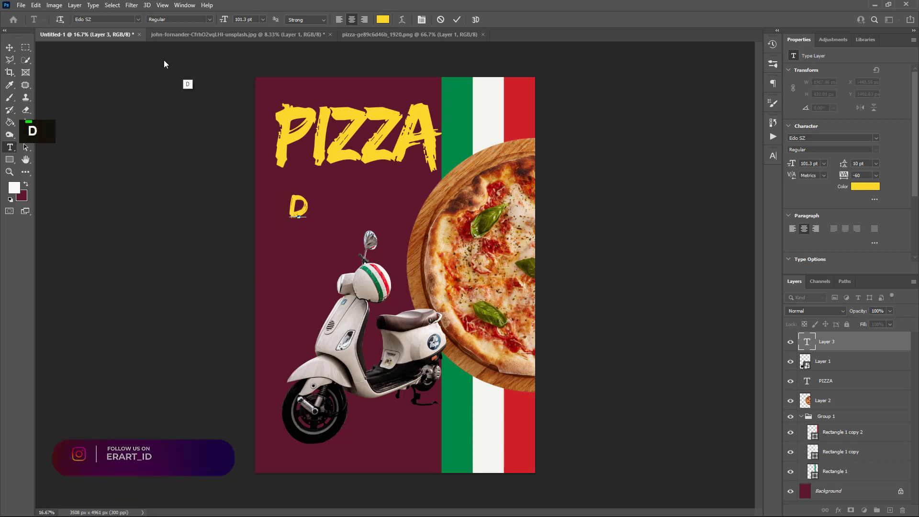
Step: Set the new text's font to Roboto and apply the near-white foreground colour to it
{"action": "key", "text": "ctrl+a"}
{"action": "left_click", "coordinate": [140, 19]}
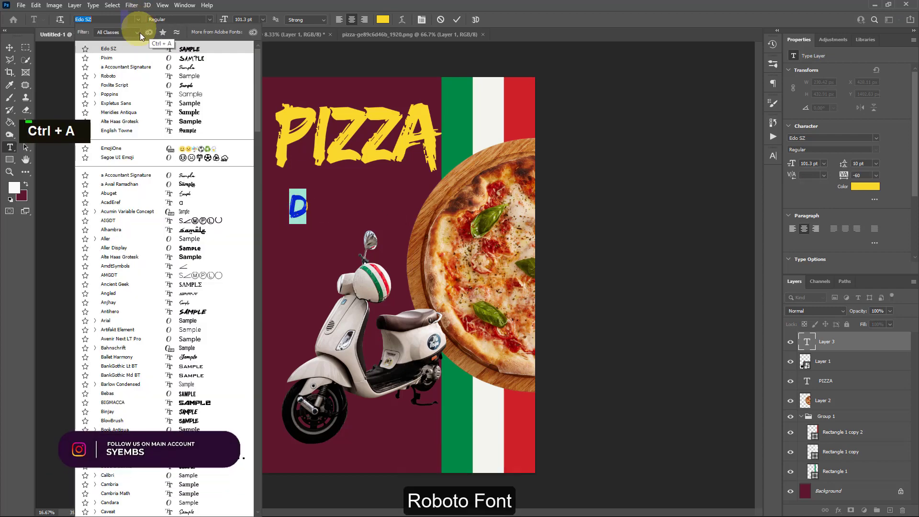
{"action": "left_click", "coordinate": [142, 80]}
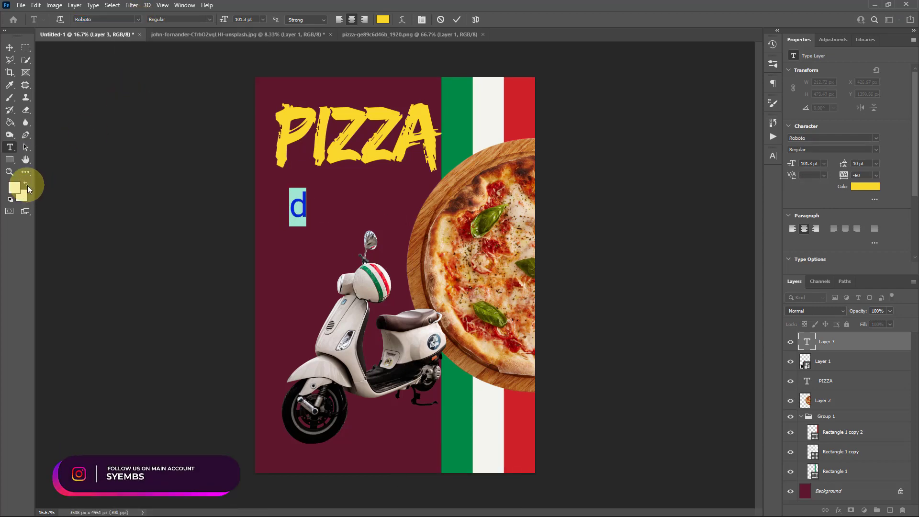
{"action": "double_click", "coordinate": [28, 187]}
{"action": "left_click", "coordinate": [272, 206]}
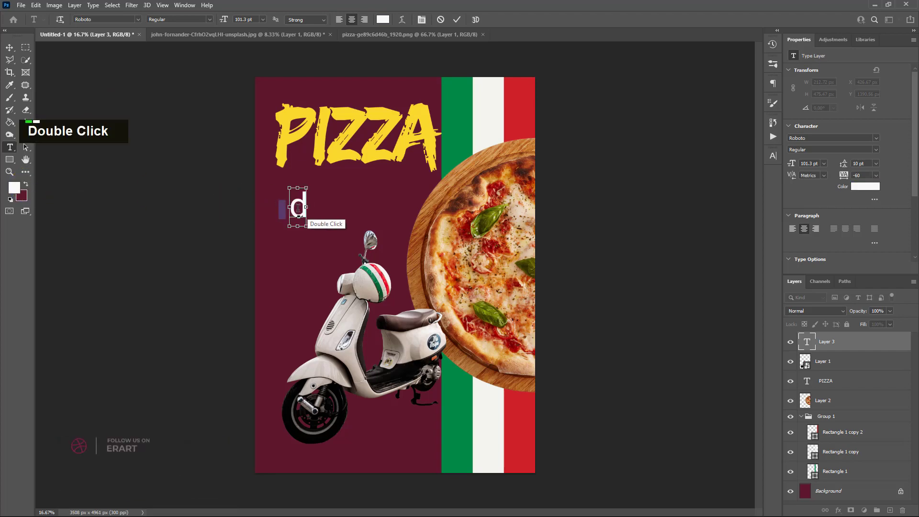
Step: Replace the single letter in the new text line with the word DELIVERING in capitals
{"action": "key", "text": "ctrl+a"}
{"action": "key", "text": "Caps_Lock"}
{"action": "type", "text": "DEL"}
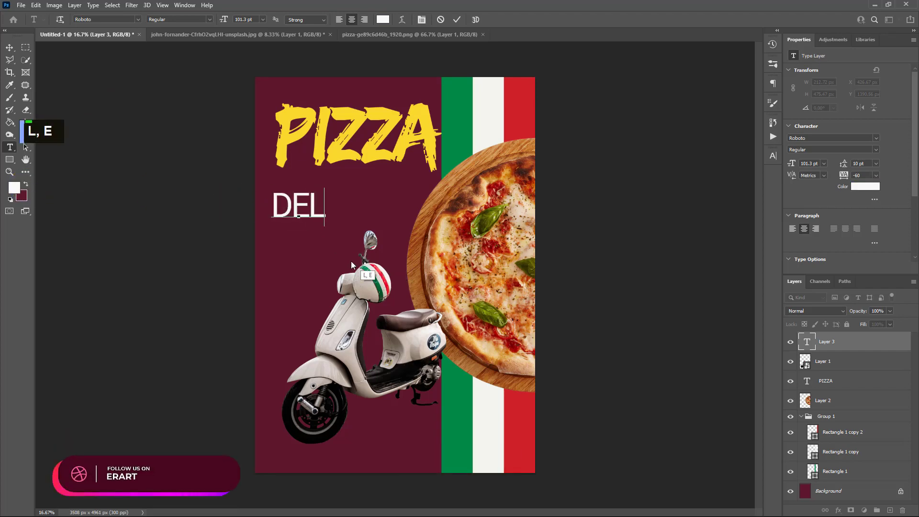
{"action": "type", "text": "IVERING"}
Step: Set the DELIVERING text to Bold and move it directly beneath PIZZA, roughly aligned with its left edge
{"action": "key", "text": "ctrl+a"}
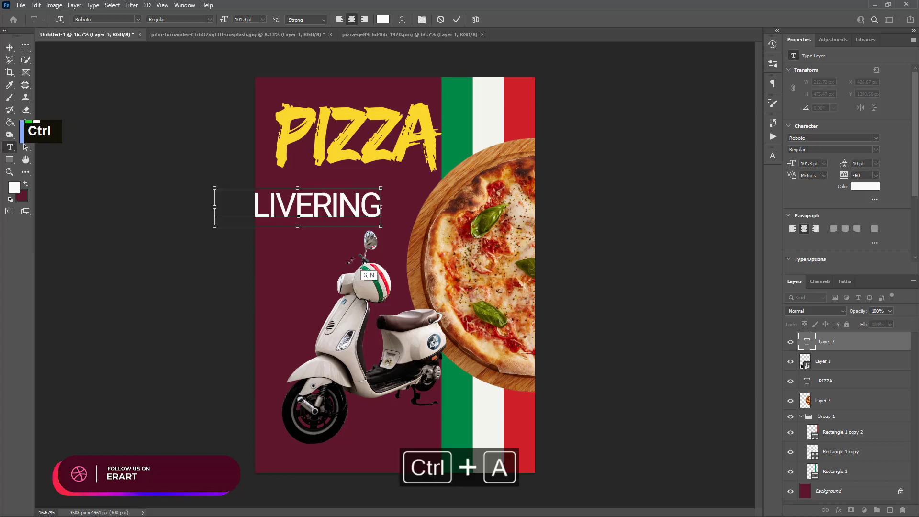
{"action": "left_click", "coordinate": [209, 19]}
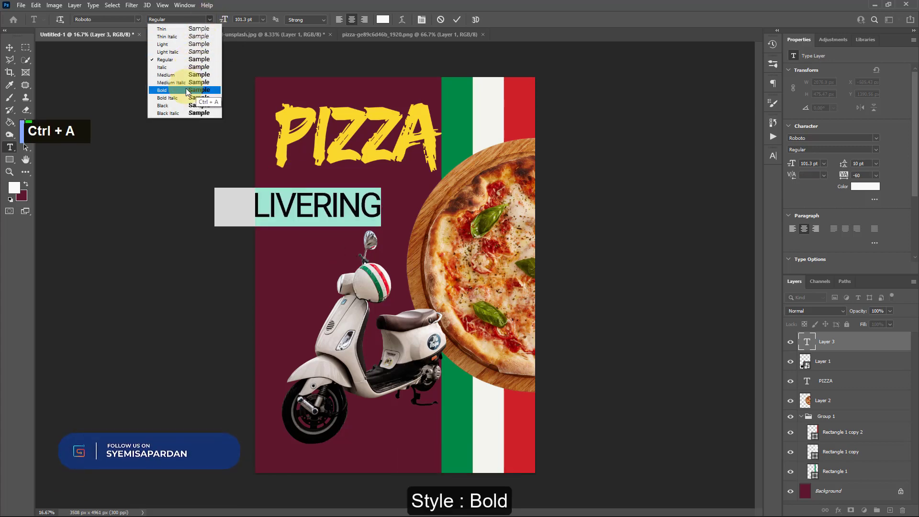
{"action": "left_click", "coordinate": [185, 89]}
{"action": "left_click", "coordinate": [9, 48]}
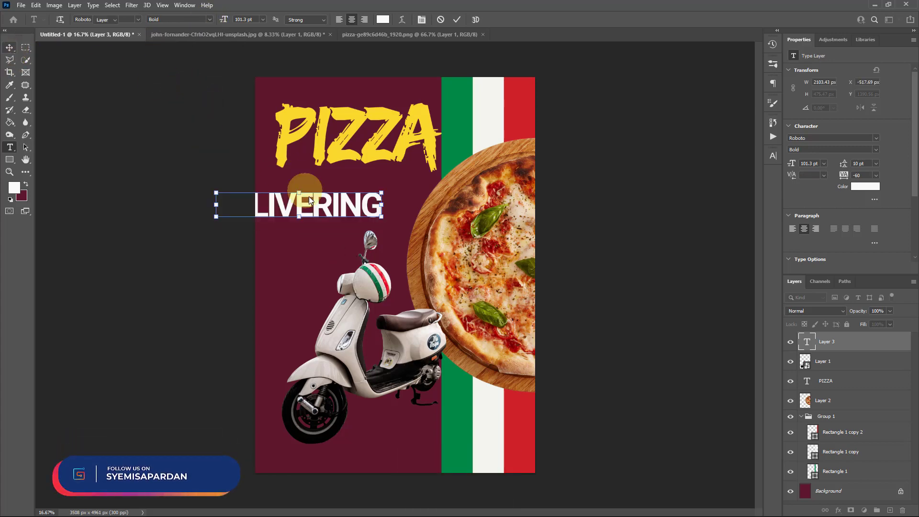
{"action": "left_click_drag", "start_coordinate": [324, 206], "coordinate": [382, 195]}
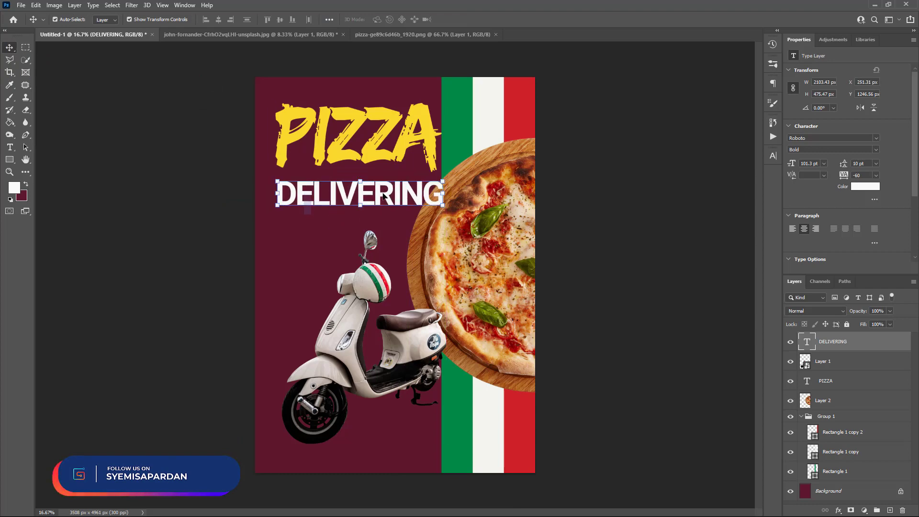
Step: Set the DELIVERING text's font size to 60 pt and its tracking to -40
{"action": "double_click", "coordinate": [382, 195]}
{"action": "left_click_drag", "start_coordinate": [262, 19], "coordinate": [251, 137]}
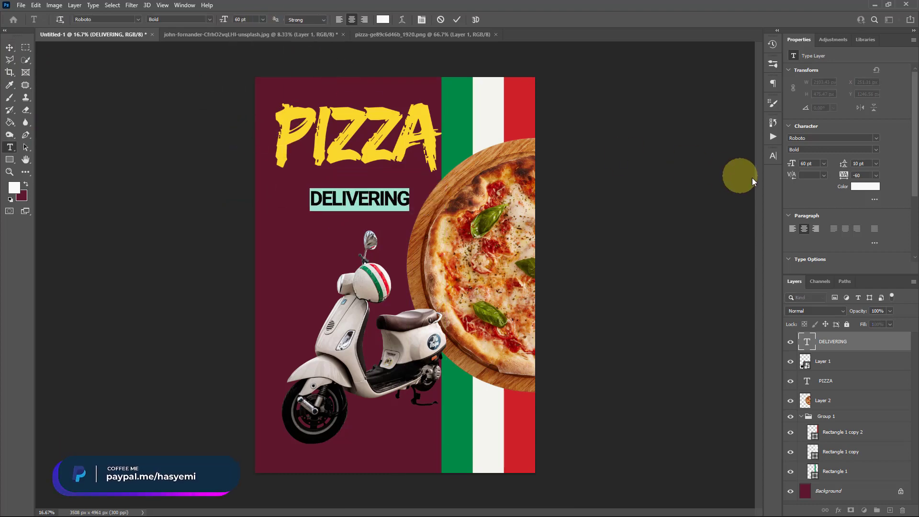
{"action": "left_click_drag", "start_coordinate": [843, 176], "coordinate": [848, 178]}
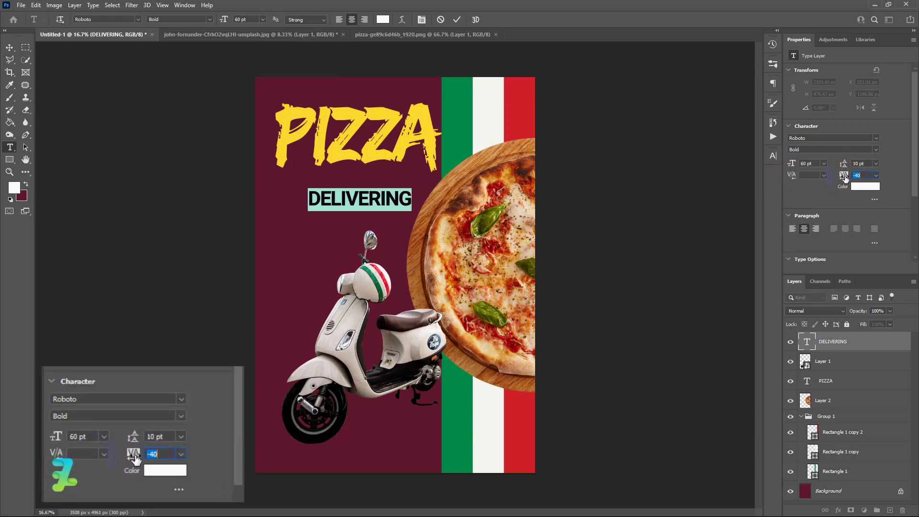
Step: Move the DELIVERING text close beneath PIZZA, aligned with the left edge of the lettering
{"action": "left_click", "coordinate": [8, 48]}
{"action": "left_click_drag", "start_coordinate": [350, 202], "coordinate": [320, 191]}
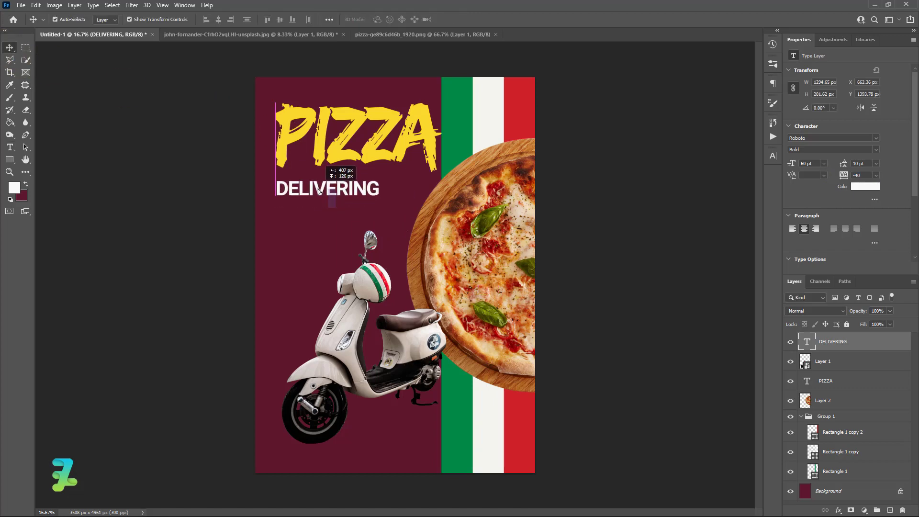
{"action": "left_click_drag", "start_coordinate": [319, 190], "coordinate": [318, 187]}
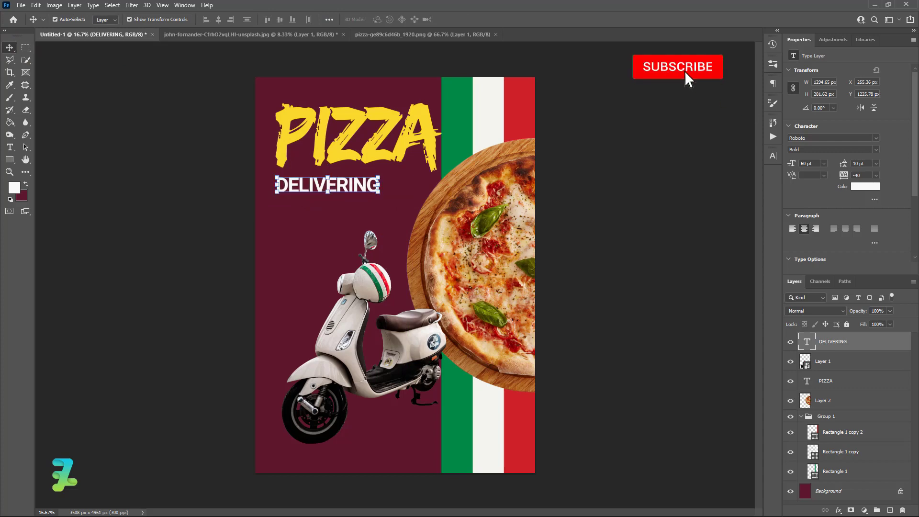
Step: Change the wording of the DELIVERING text to DELIVERY
{"action": "double_click", "coordinate": [359, 191]}
{"action": "left_click_drag", "start_coordinate": [352, 187], "coordinate": [379, 186]}
{"action": "key", "text": "BackSpace"}
{"action": "key", "text": "BackSpace"}
{"action": "type", "text": "Y"}
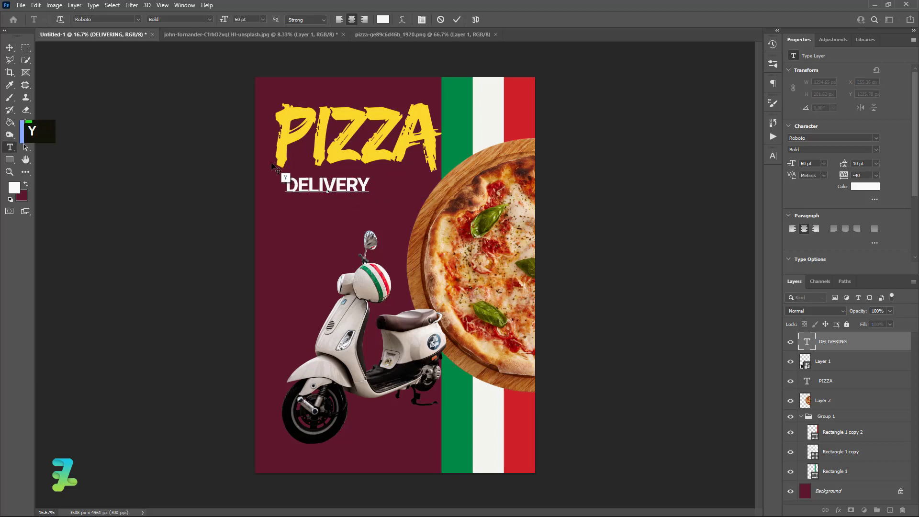
Step: Move the DELIVERY text left at the same height so it lines up with the left edge of PIZZA
{"action": "left_click", "coordinate": [9, 48]}
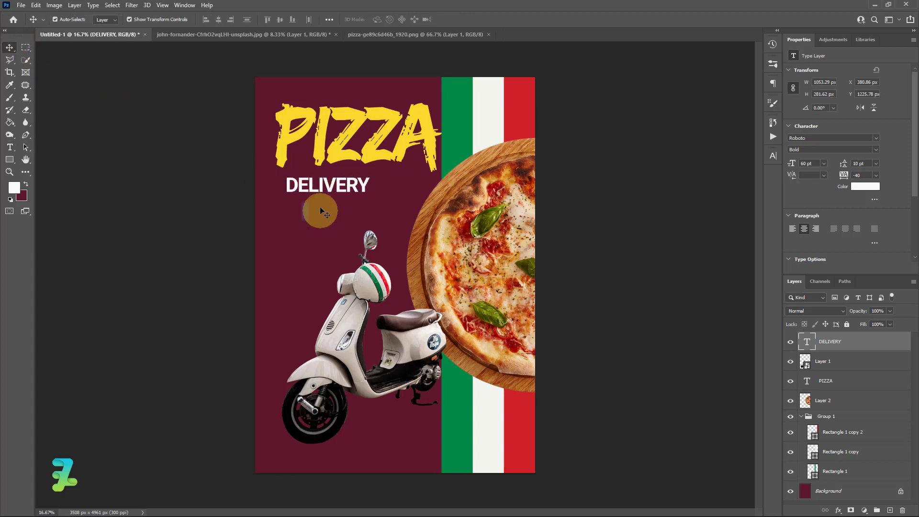
{"action": "left_click_drag", "start_coordinate": [329, 188], "coordinate": [320, 188]}
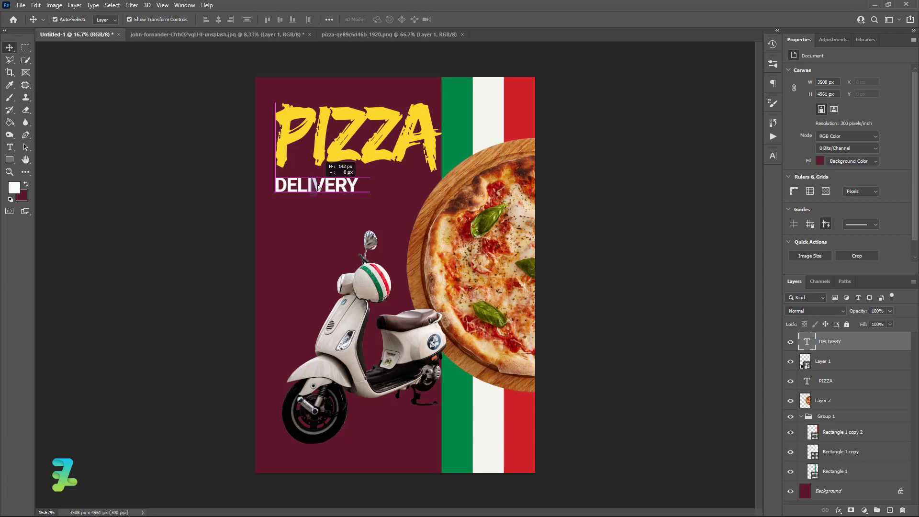
{"action": "left_click_drag", "start_coordinate": [318, 188], "coordinate": [320, 191]}
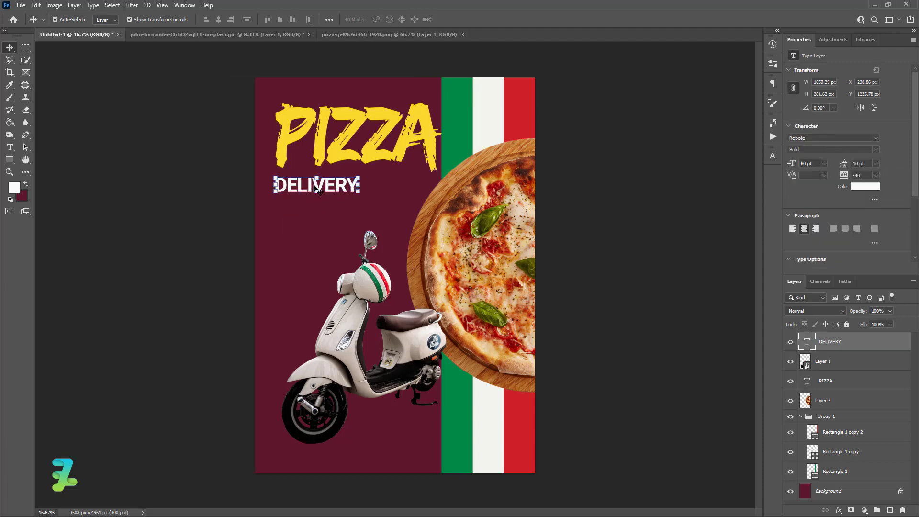
Step: Duplicate the DELIVERY text and place the copy directly beneath the original, aligned at the left
{"action": "key", "text": "ctrl+j"}
{"action": "left_click_drag", "start_coordinate": [320, 191], "coordinate": [317, 214]}
{"action": "double_click", "coordinate": [316, 212]}
{"action": "left_click", "coordinate": [361, 264]}
{"action": "key", "text": "a"}
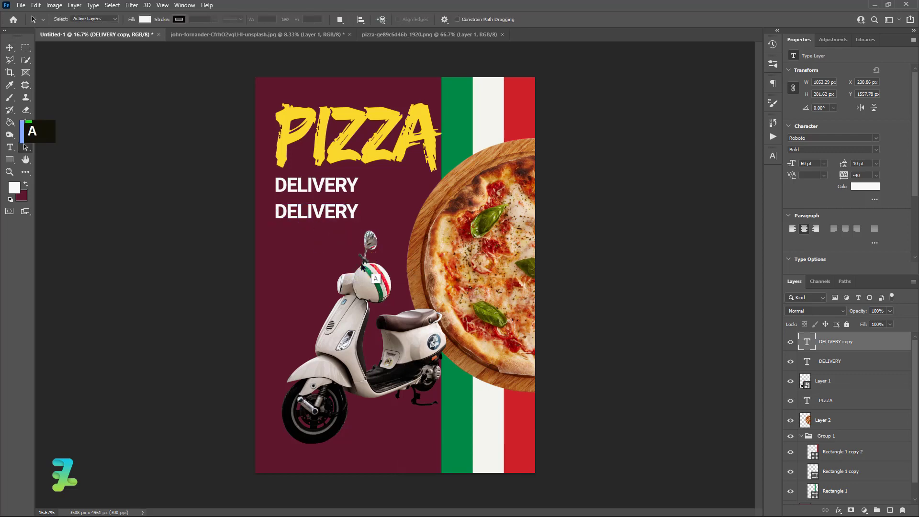
Step: Replace the duplicated text's wording with AT YOUR DOORSTEP
{"action": "double_click", "coordinate": [809, 343]}
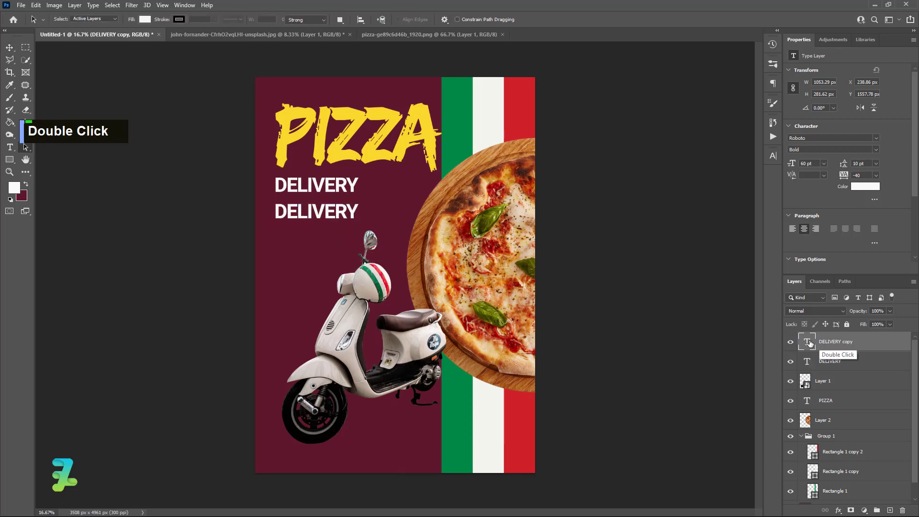
{"action": "type", "text": "AT "}
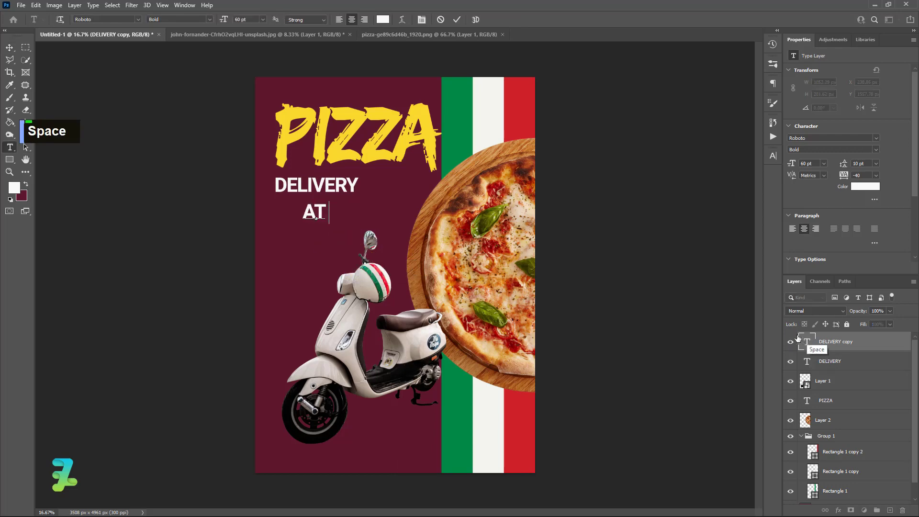
{"action": "type", "text": "YOUR DOO"}
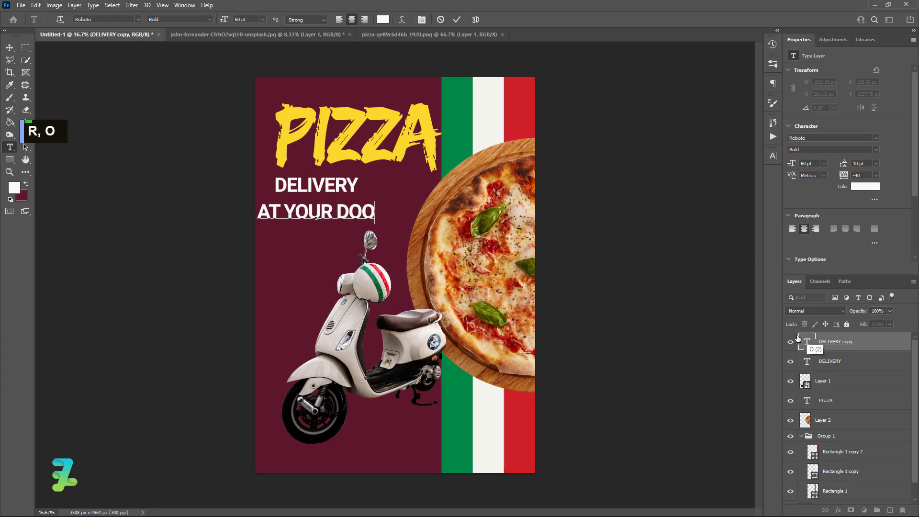
{"action": "type", "text": "RSTEP"}
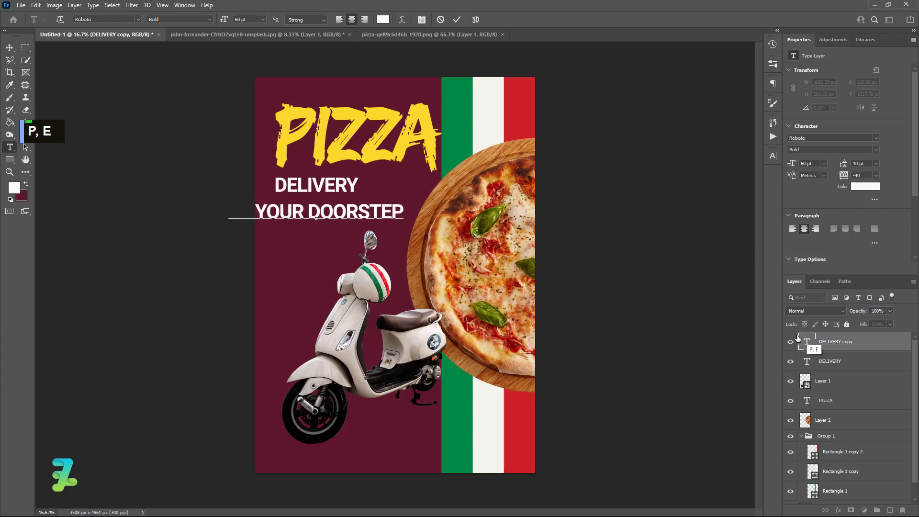
Step: Set the whole AT YOUR DOORSTEP text to a font size of 36 pt
{"action": "key", "text": "ctrl+a"}
{"action": "left_click", "coordinate": [263, 19]}
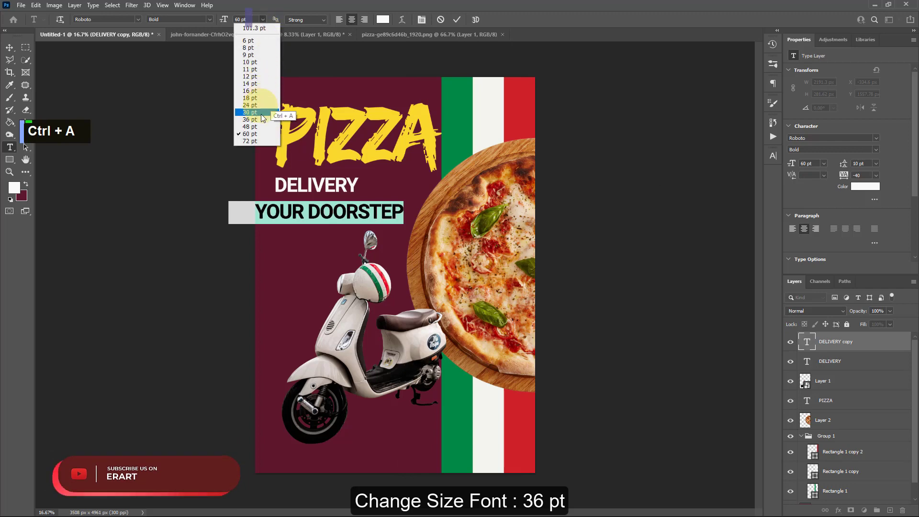
{"action": "left_click", "coordinate": [259, 119]}
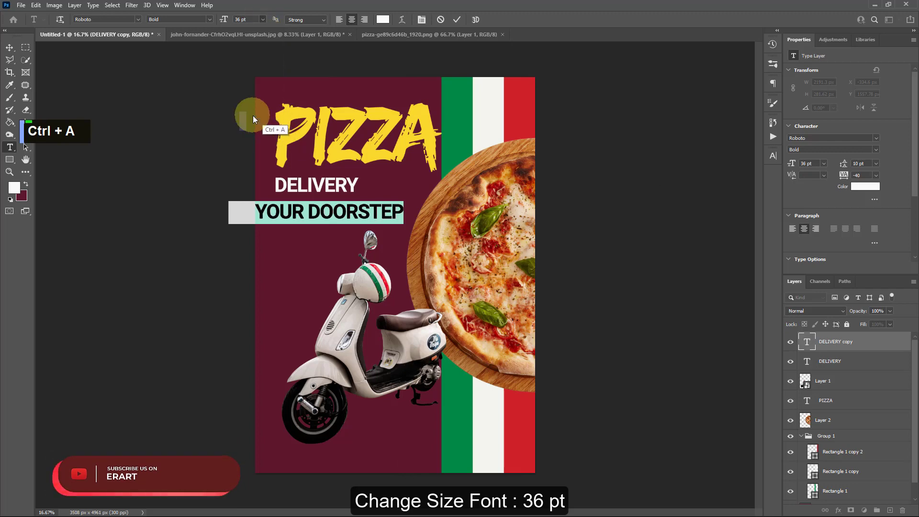
Step: Move the AT YOUR DOORSTEP text beneath DELIVERY so its left edge lines up with the lettering above
{"action": "left_click", "coordinate": [8, 47]}
{"action": "left_click_drag", "start_coordinate": [309, 213], "coordinate": [321, 208]}
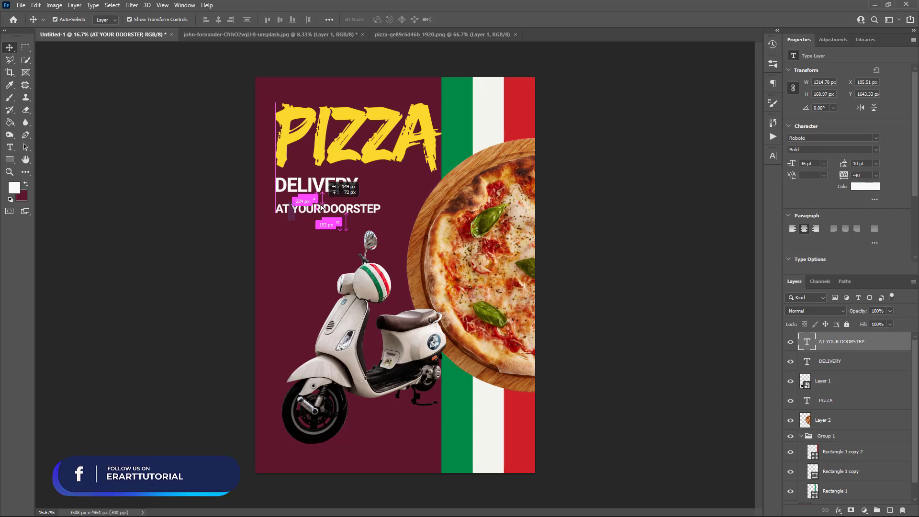
{"action": "left_click_drag", "start_coordinate": [322, 208], "coordinate": [322, 208]}
{"action": "left_click", "coordinate": [10, 47]}
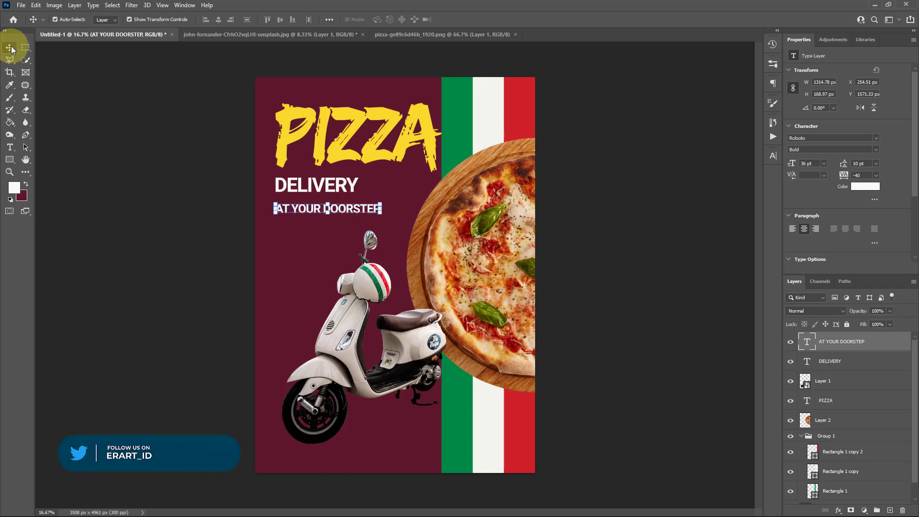
{"action": "left_click", "coordinate": [150, 206]}
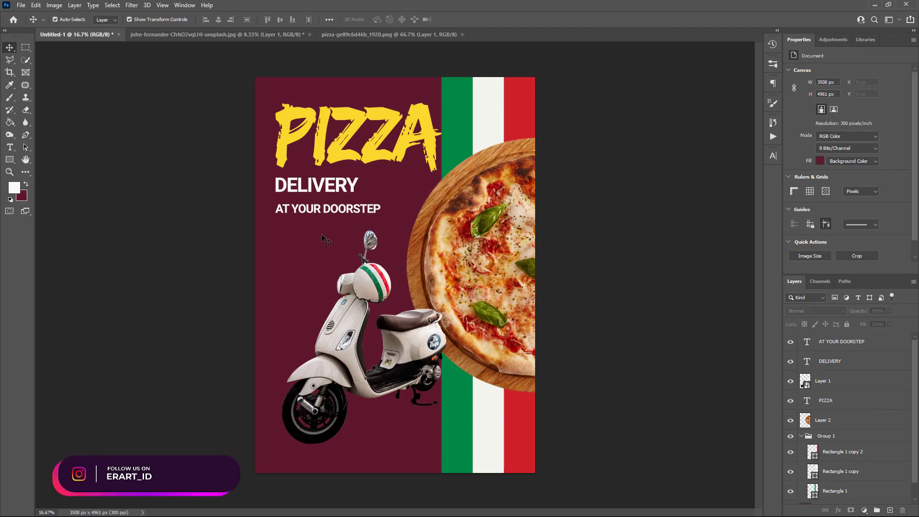
Step: Add a maroon 36 pt text reading fa in the a Accountant Signature font, just below AT YOUR DOORSTEP
{"action": "left_click", "coordinate": [10, 147]}
{"action": "left_click", "coordinate": [25, 187]}
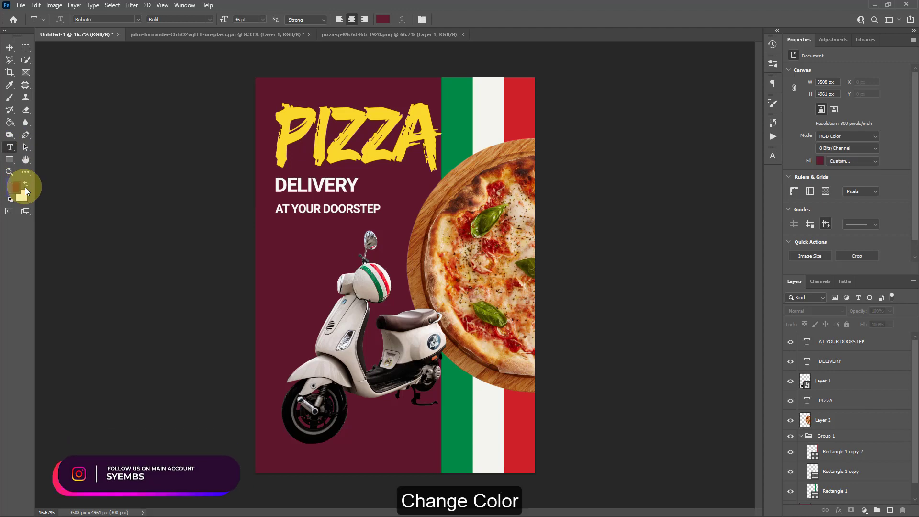
{"action": "left_click", "coordinate": [137, 20]}
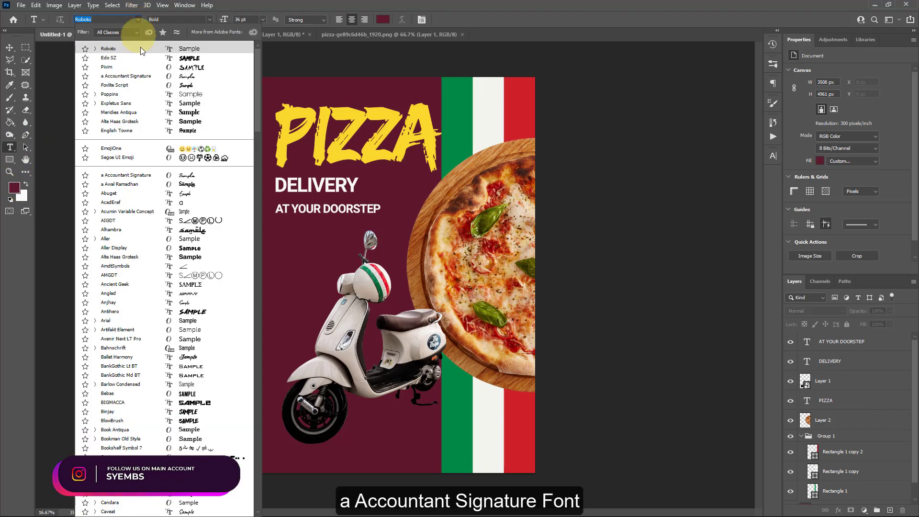
{"action": "left_click", "coordinate": [132, 76]}
{"action": "left_click", "coordinate": [329, 244]}
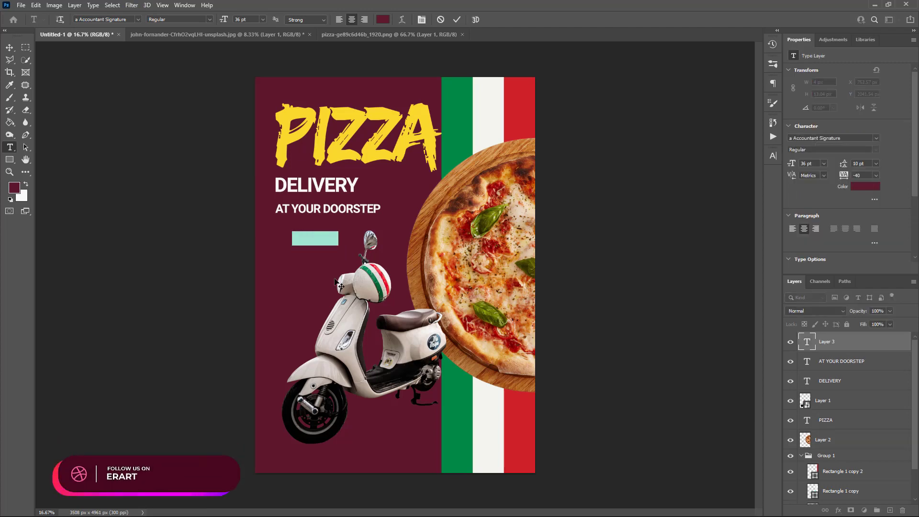
{"action": "type", "text": "F"}
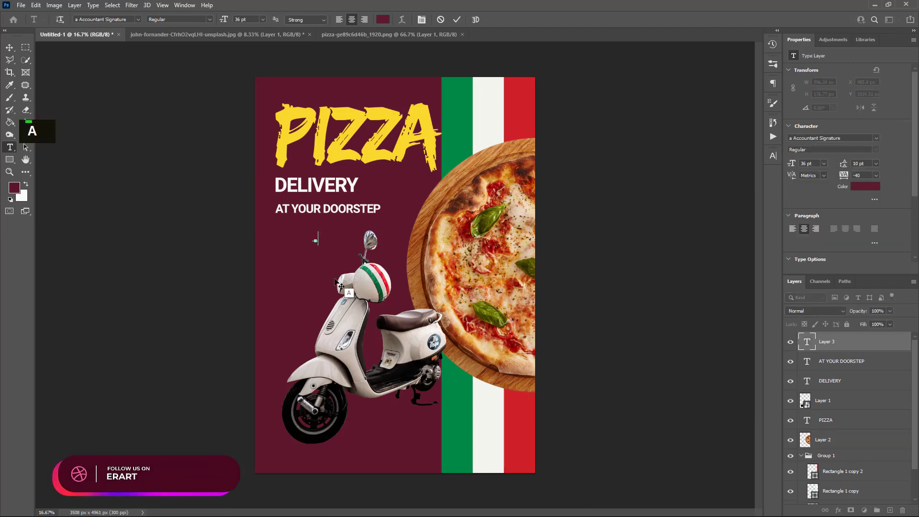
{"action": "type", "text": "a"}
{"action": "left_click", "coordinate": [10, 47]}
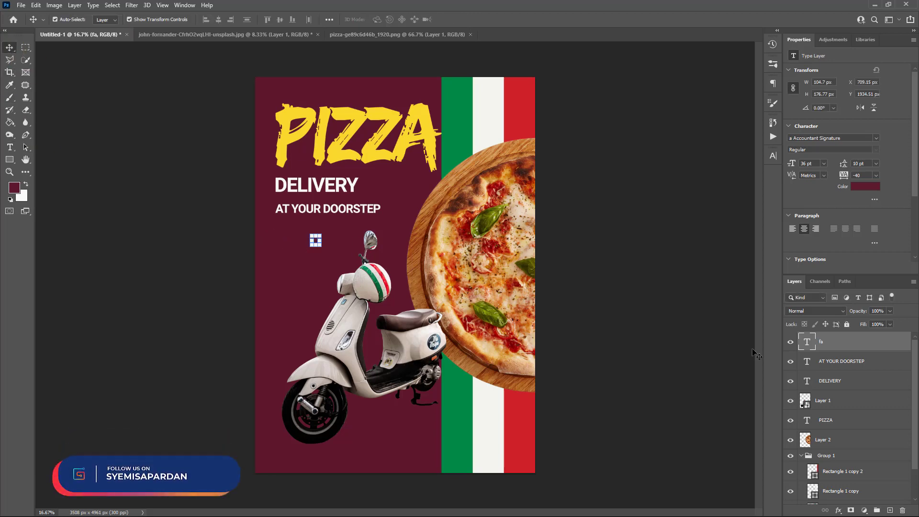
Step: Move the small maroon script text up onto the letter P of PIZZA
{"action": "key", "text": "ctrl+t"}
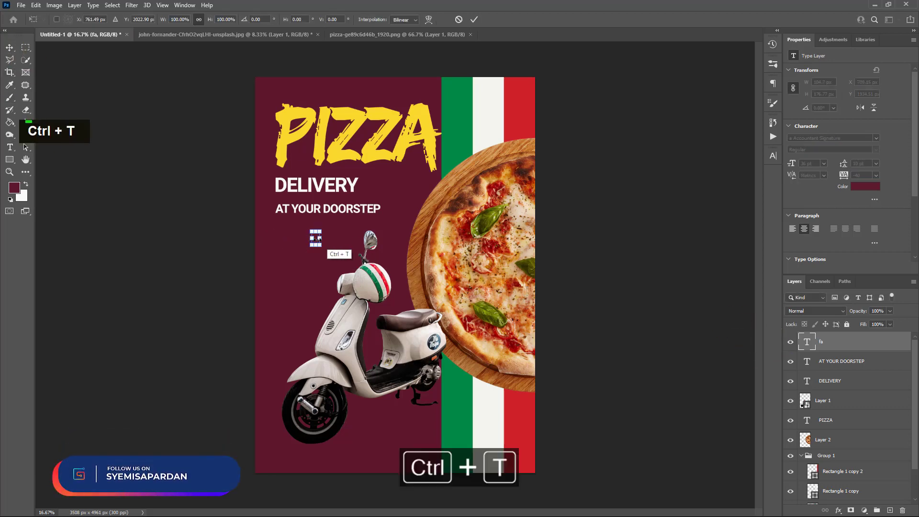
{"action": "key", "text": "ctrl+equal"}
{"action": "scroll", "coordinate": [314, 241], "scroll_direction": "up", "scroll_amount": 8}
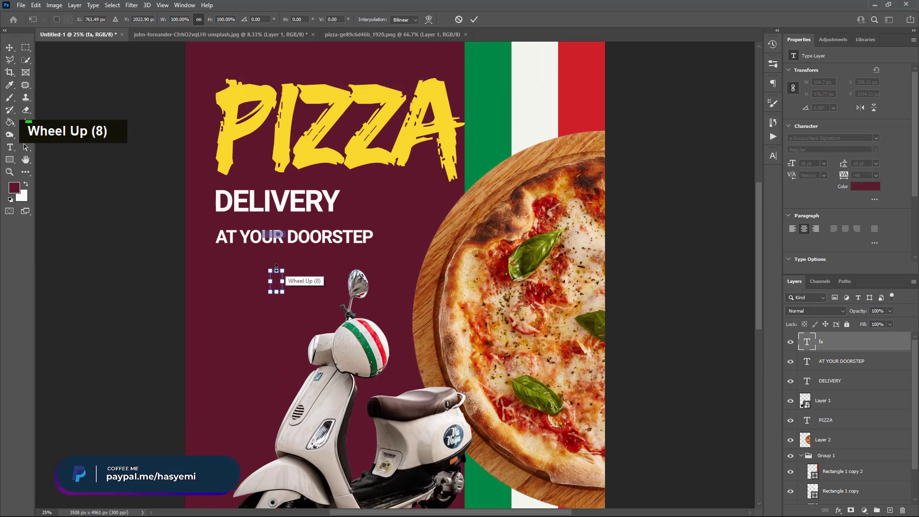
{"action": "left_click_drag", "start_coordinate": [276, 283], "coordinate": [252, 118]}
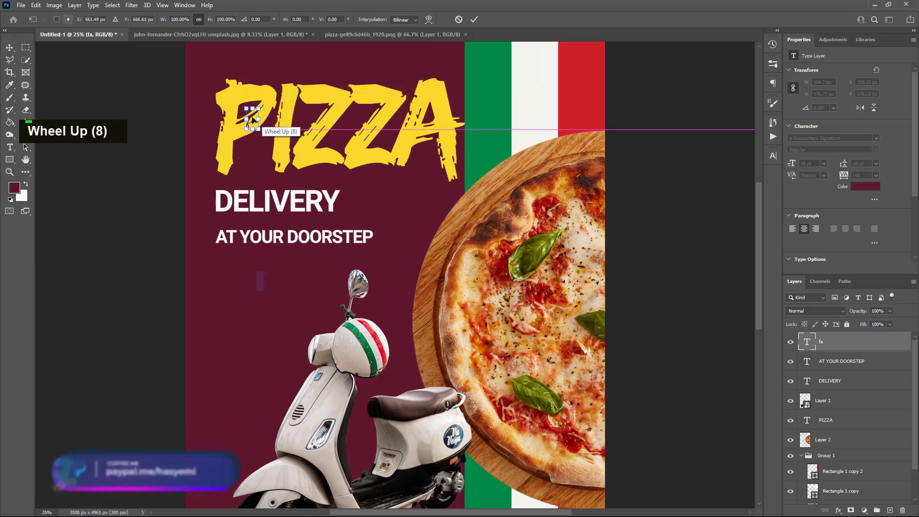
{"action": "double_click", "coordinate": [252, 120]}
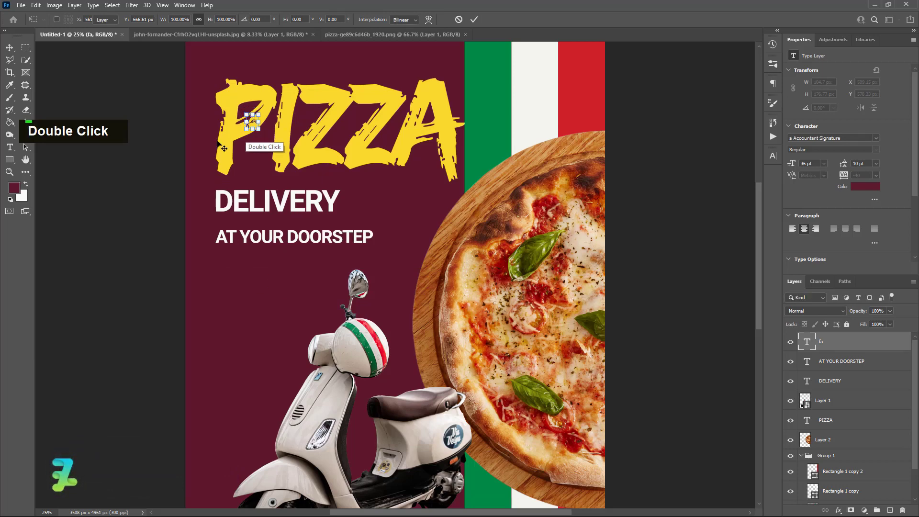
Step: Recolour the script text near-white (#fafafa) and replace its wording with Favorites
{"action": "double_click", "coordinate": [800, 343]}
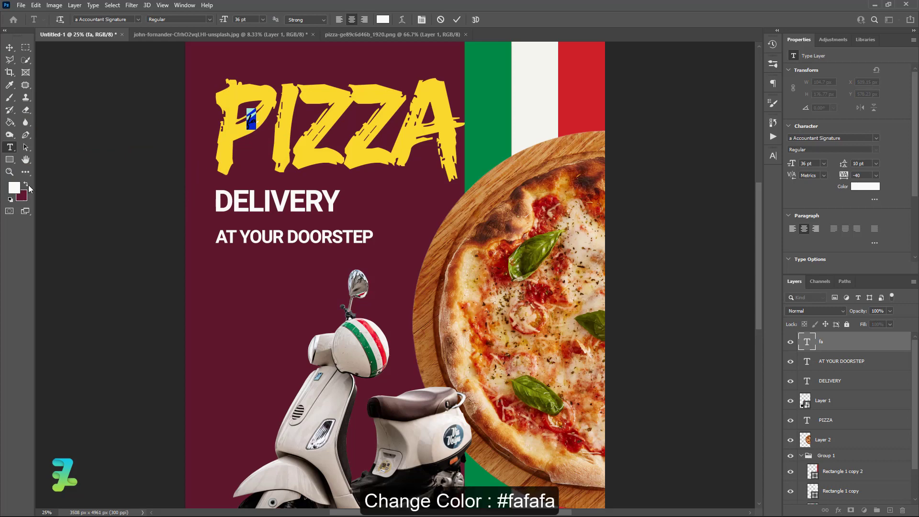
{"action": "left_click", "coordinate": [26, 185]}
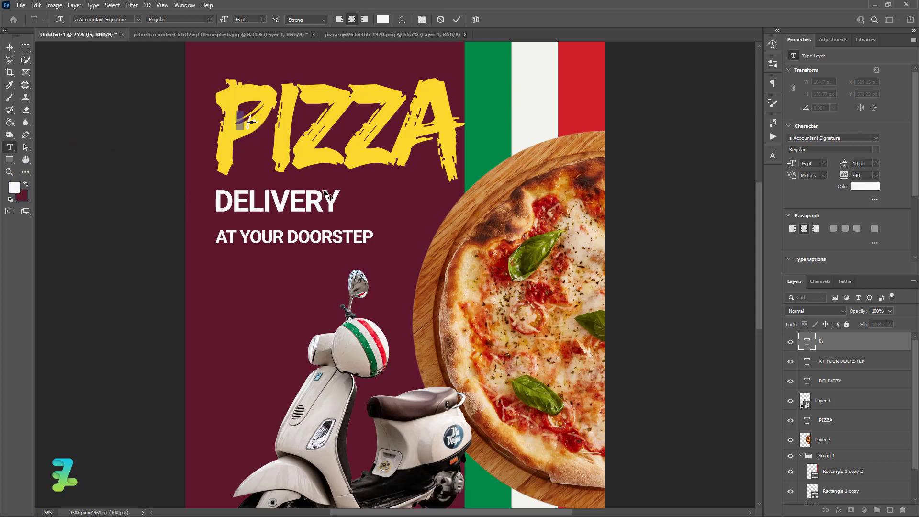
{"action": "key", "text": "ctrl+a"}
{"action": "key", "text": "Caps_Lock"}
{"action": "key", "text": "Caps_Lock"}
{"action": "key", "text": "Caps_Lock"}
{"action": "type", "text": "F"}
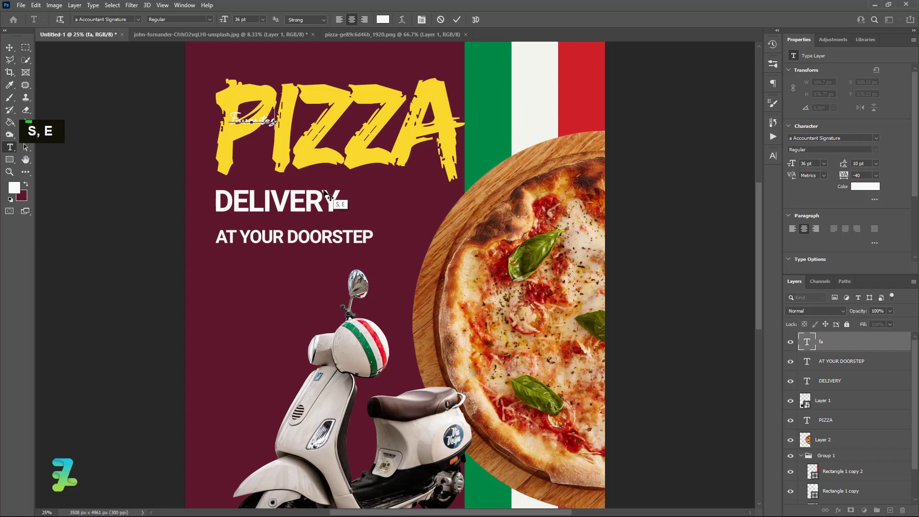
Step: Set the Favorites text to a font size of 72 pt
{"action": "key", "text": "ctrl+a"}
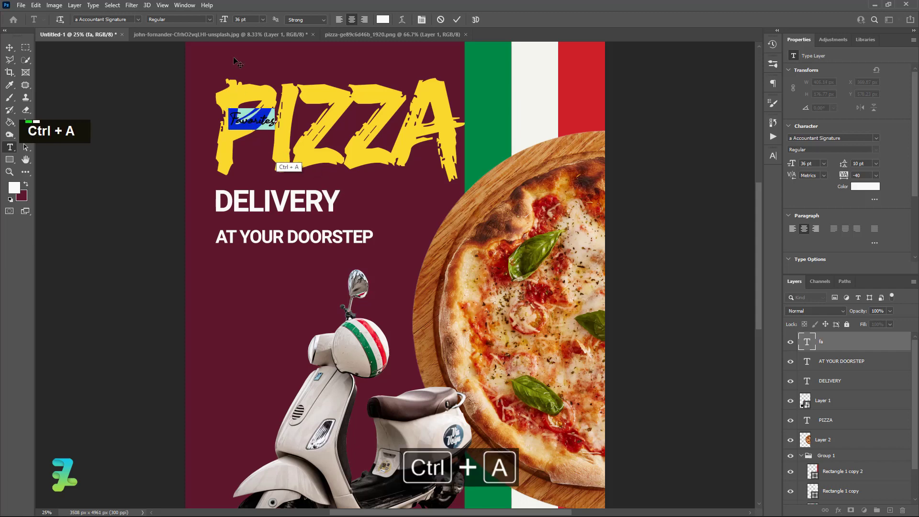
{"action": "left_click", "coordinate": [262, 19]}
{"action": "left_click", "coordinate": [247, 134]}
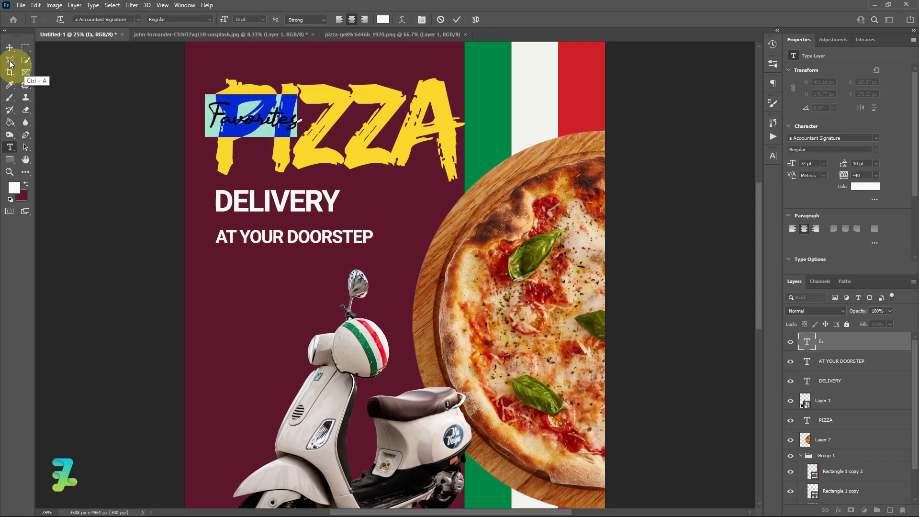
Step: Scale the Favorites text proportionally to about 195% and place it across the middle of the PIZZA lettering
{"action": "left_click_drag", "start_coordinate": [304, 132], "coordinate": [397, 165]}
{"action": "left_click_drag", "start_coordinate": [336, 151], "coordinate": [374, 149]}
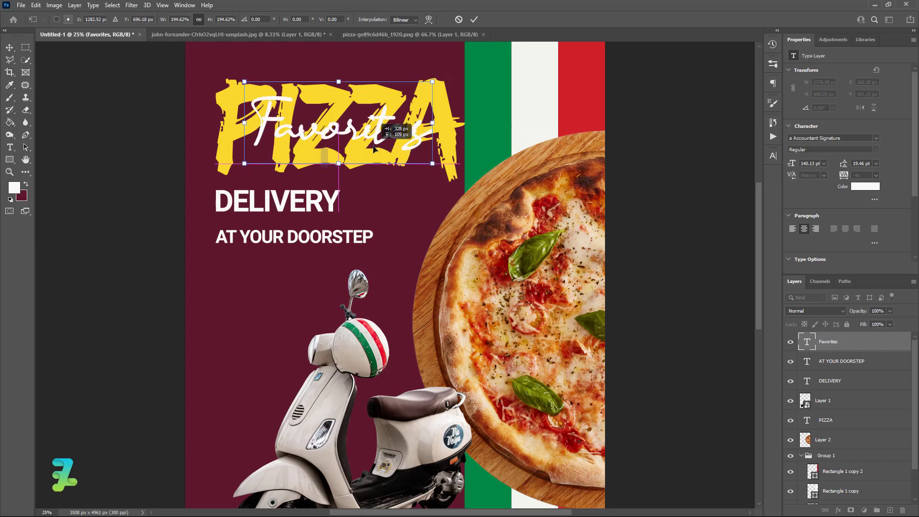
{"action": "left_click", "coordinate": [9, 61]}
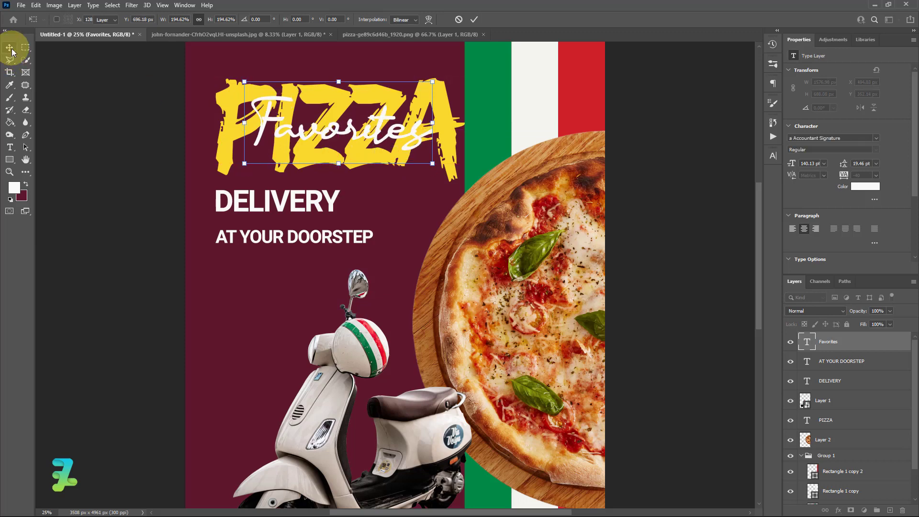
{"action": "left_click", "coordinate": [12, 52]}
{"action": "left_click", "coordinate": [98, 113]}
{"action": "key", "text": "ctrl+minus"}
{"action": "key", "text": "ctrl+minus"}
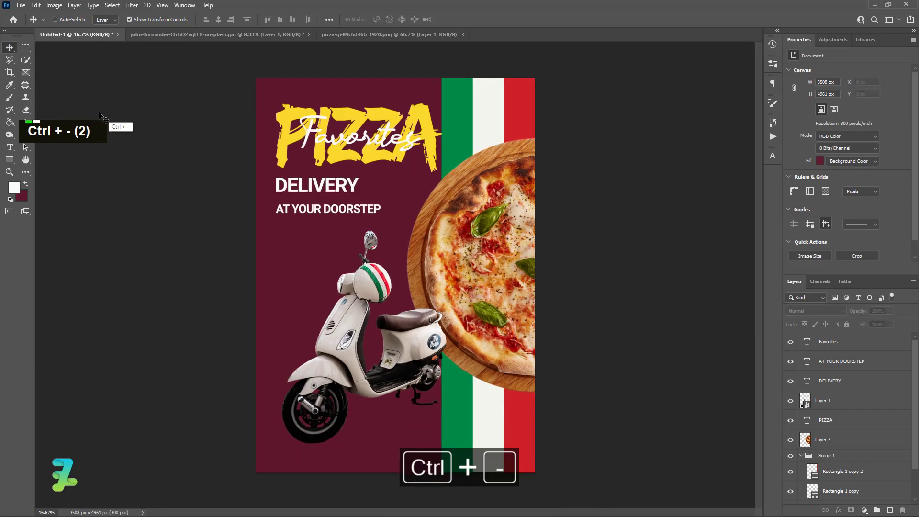
{"action": "key", "text": "ctrl+equal"}
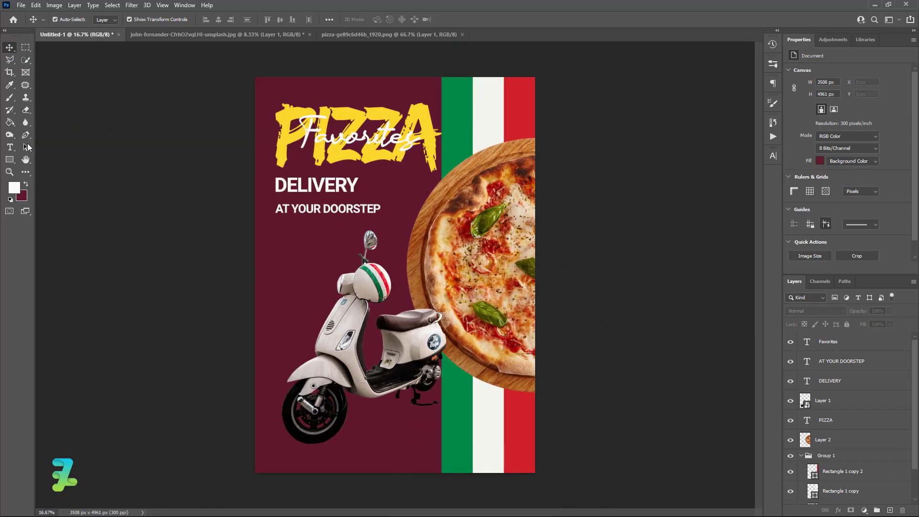
Step: Choose the Brush tool, collapse the stripes group and create a new empty layer directly above the Background
{"action": "left_click", "coordinate": [10, 98]}
{"action": "left_click", "coordinate": [23, 188]}
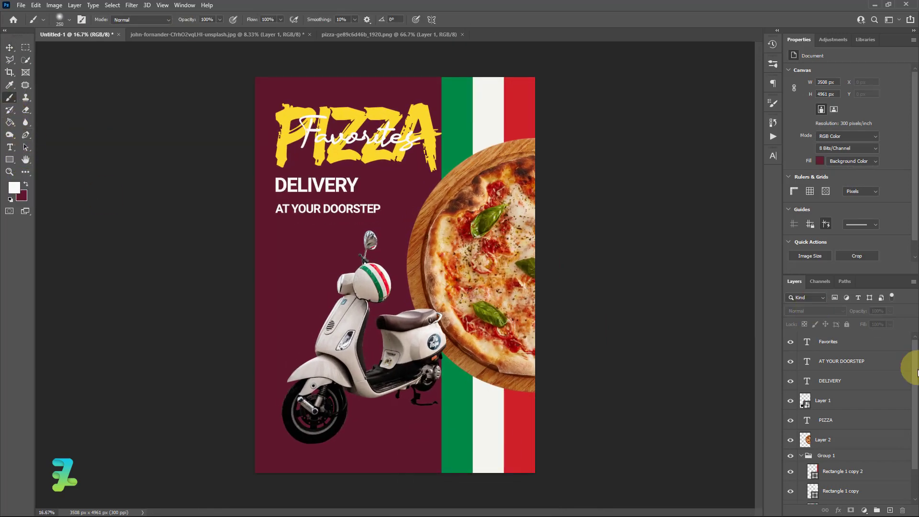
{"action": "scroll", "coordinate": [876, 421], "scroll_direction": "down", "scroll_amount": 9}
{"action": "left_click", "coordinate": [845, 494]}
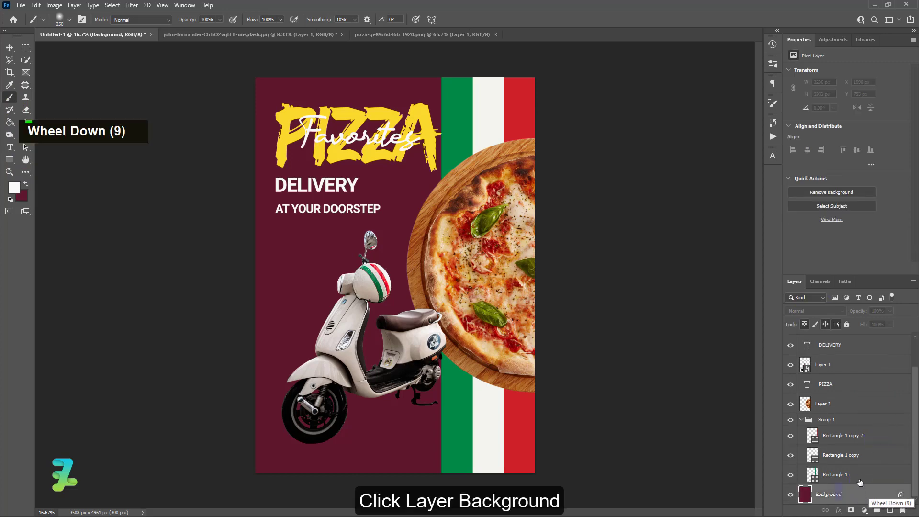
{"action": "left_click", "coordinate": [801, 419]}
{"action": "left_click", "coordinate": [891, 510]}
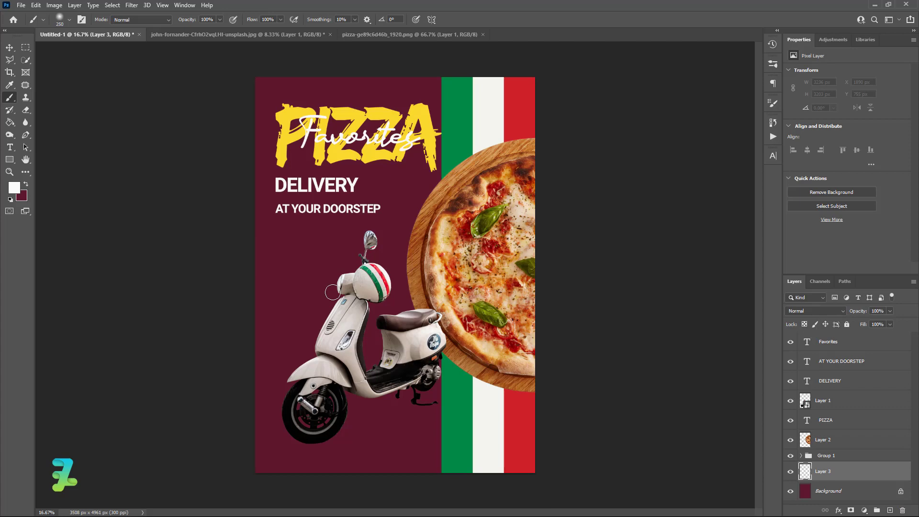
Step: Enlarge the soft brush to a size of 5000 px
{"action": "key", "text": "bracketright"}
{"action": "key", "text": "bracketright"}
{"action": "key", "text": "bracketright"}
{"action": "key", "text": "bracketright"}
{"action": "key", "text": "bracketright"}
{"action": "key", "text": "bracketright"}
{"action": "key", "text": "bracketright"}
{"action": "key", "text": "bracketright"}
{"action": "key", "text": "bracketright"}
{"action": "key", "text": "bracketright"}
{"action": "key", "text": "bracketright"}
{"action": "key", "text": "bracketright"}
{"action": "key", "text": "bracketright"}
{"action": "key", "text": "bracketright"}
{"action": "key", "text": "bracketright"}
{"action": "key", "text": "bracketright"}
{"action": "key", "text": "bracketright"}
{"action": "key", "text": "bracketright"}
{"action": "key", "text": "bracketright"}
{"action": "key", "text": "bracketright"}
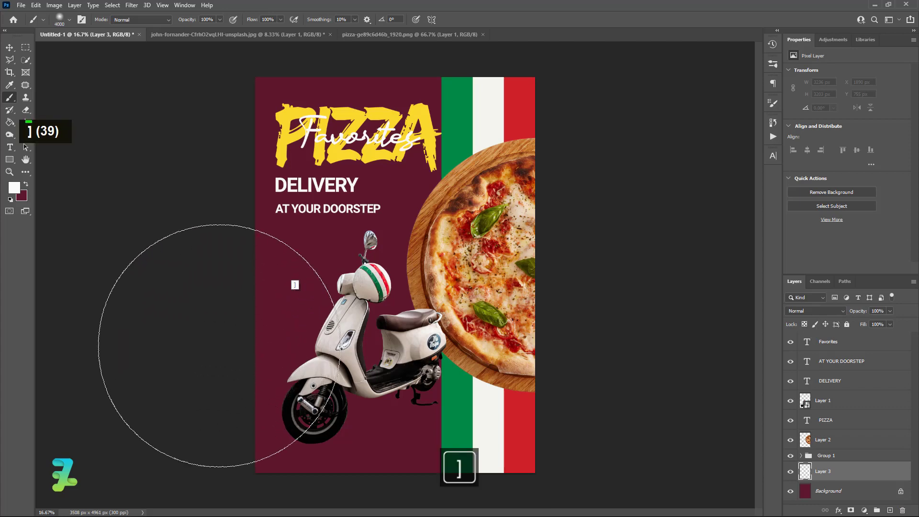
{"action": "key", "text": "bracketright"}
{"action": "key", "text": "bracketright"}
{"action": "key", "text": "bracketright"}
{"action": "key", "text": "bracketright"}
{"action": "key", "text": "bracketright"}
{"action": "key", "text": "bracketright"}
{"action": "key", "text": "bracketright"}
{"action": "key", "text": "bracketright"}
{"action": "key", "text": "bracketright"}
{"action": "key", "text": "bracketright"}
{"action": "key", "text": "bracketright"}
{"action": "key", "text": "bracketright"}
{"action": "key", "text": "bracketright"}
{"action": "key", "text": "bracketright"}
{"action": "key", "text": "bracketright"}
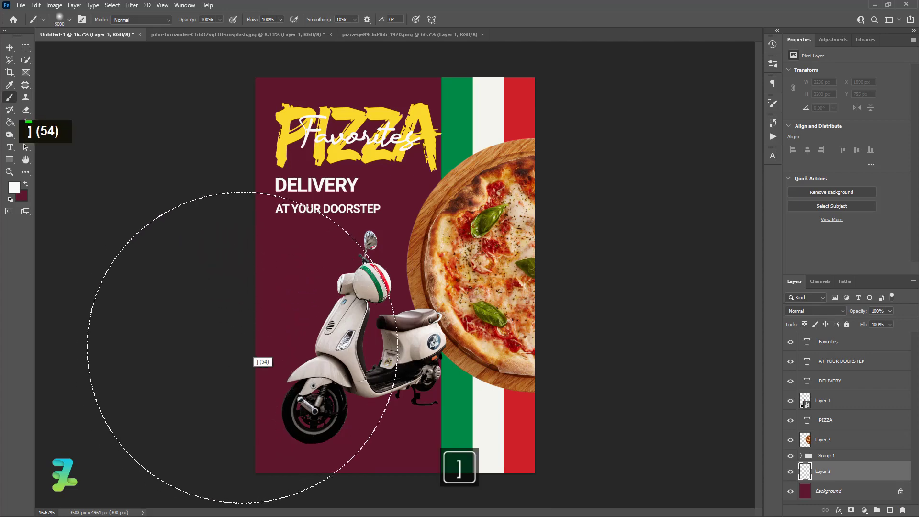
Step: Try one white brush dab just outside the poster's left edge and undo it
{"action": "left_click", "coordinate": [146, 336]}
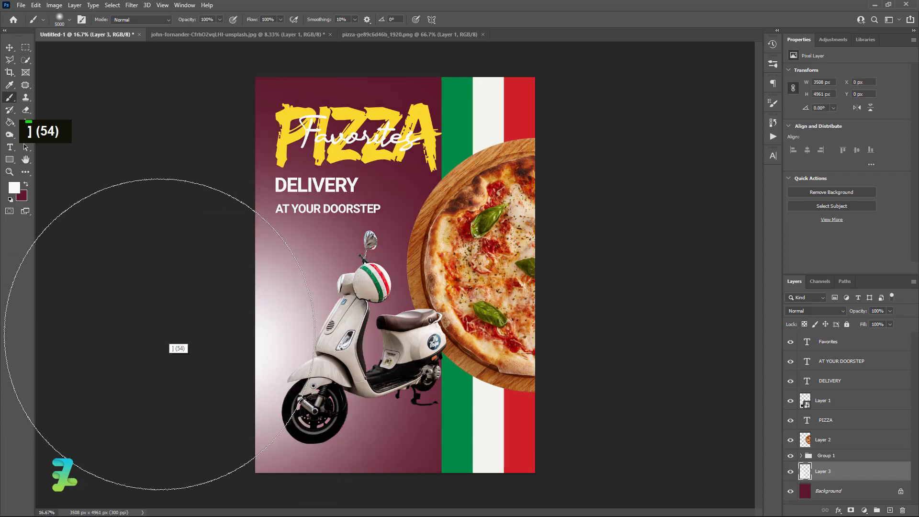
{"action": "key", "text": "ctrl+z"}
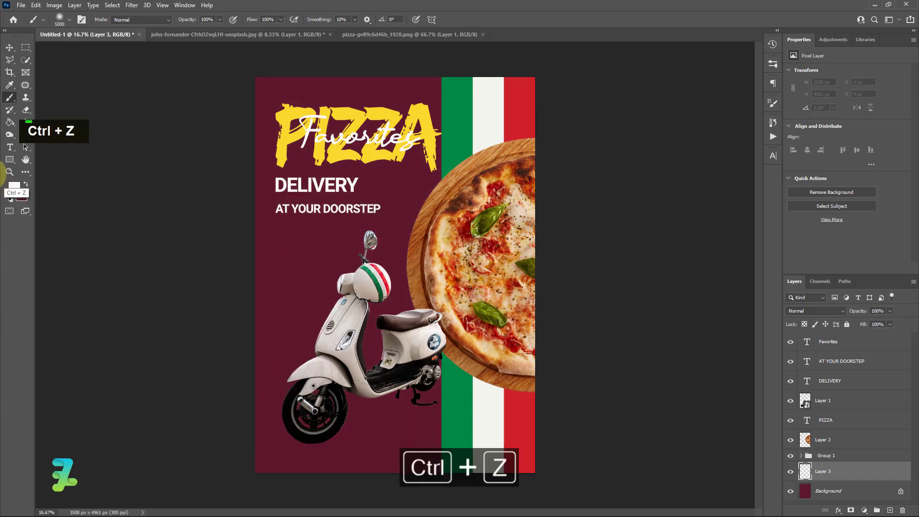
Step: Set the foreground colour to dusty pink #ba6a8a
{"action": "left_click", "coordinate": [14, 185]}
{"action": "left_click", "coordinate": [329, 265]}
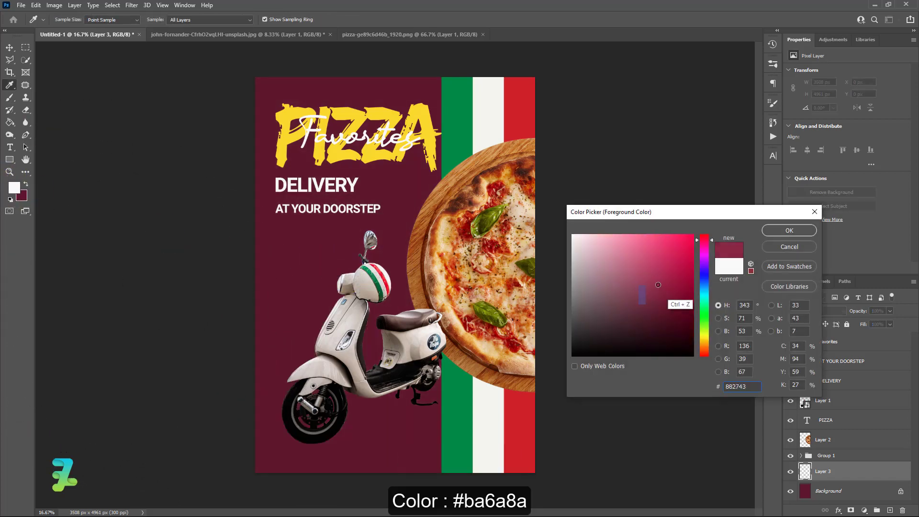
{"action": "left_click", "coordinate": [789, 231]}
Step: Paint a soft pink glow behind the scooter on the new layer, brushing from outside the poster's left edge
{"action": "key", "text": "b"}
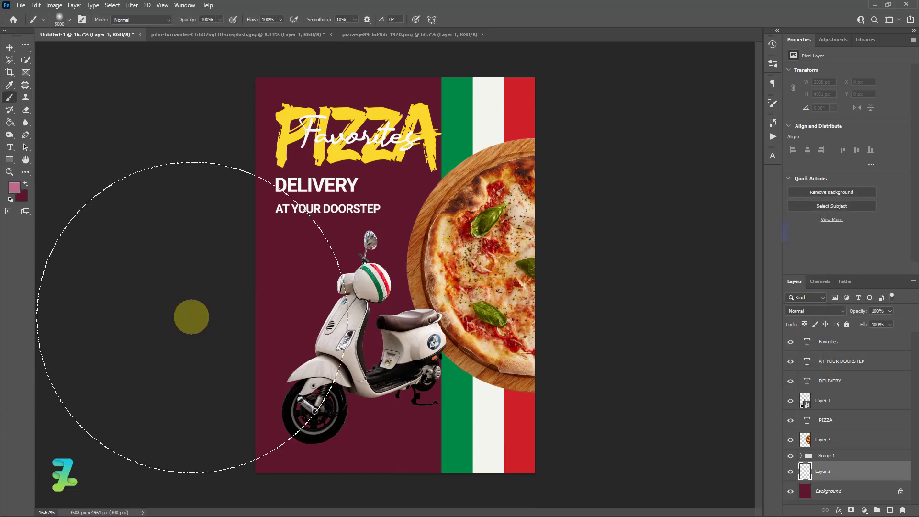
{"action": "left_click", "coordinate": [120, 345]}
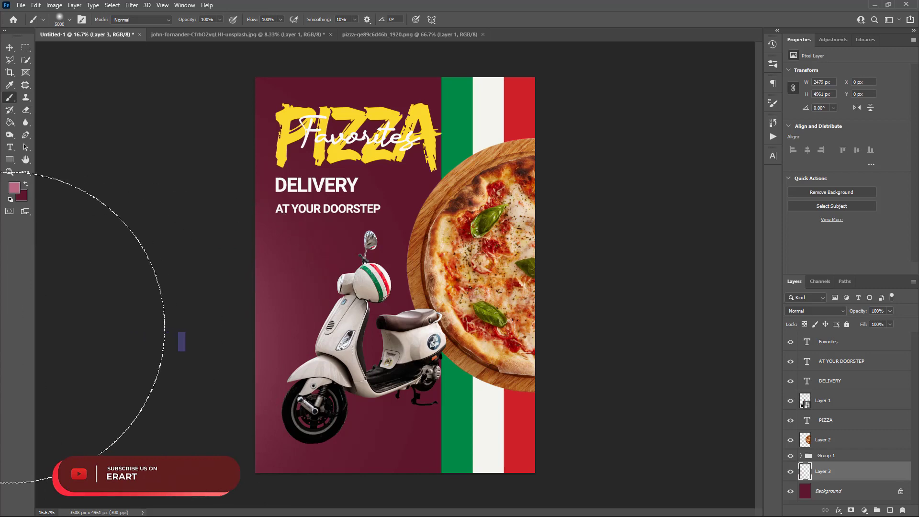
{"action": "left_click_drag", "start_coordinate": [196, 341], "coordinate": [20, 210]}
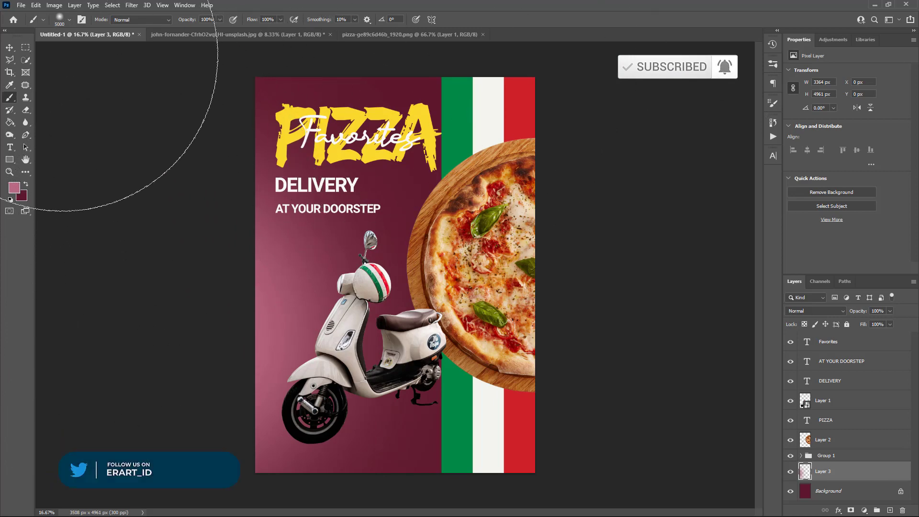
{"action": "left_click", "coordinate": [10, 48]}
{"action": "left_click", "coordinate": [117, 251]}
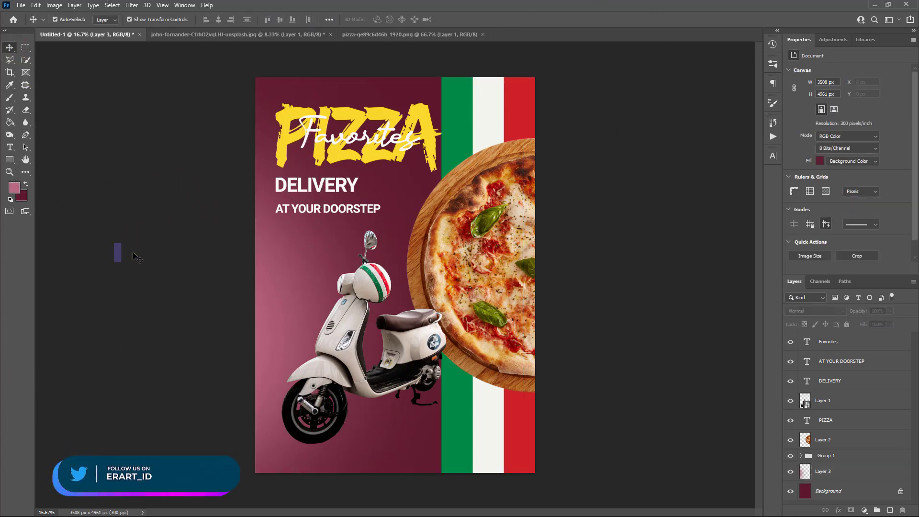
Step: Draw a rectangle about 1536 × 373 px near the poster's bottom edge and fill it with the PIZZA lettering's yellow #fad925
{"action": "left_click", "coordinate": [10, 160]}
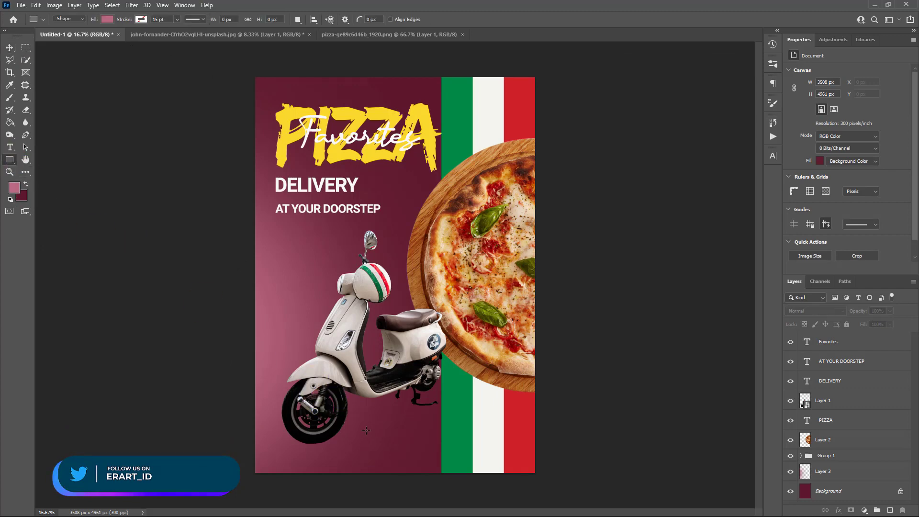
{"action": "left_click_drag", "start_coordinate": [357, 422], "coordinate": [480, 451]}
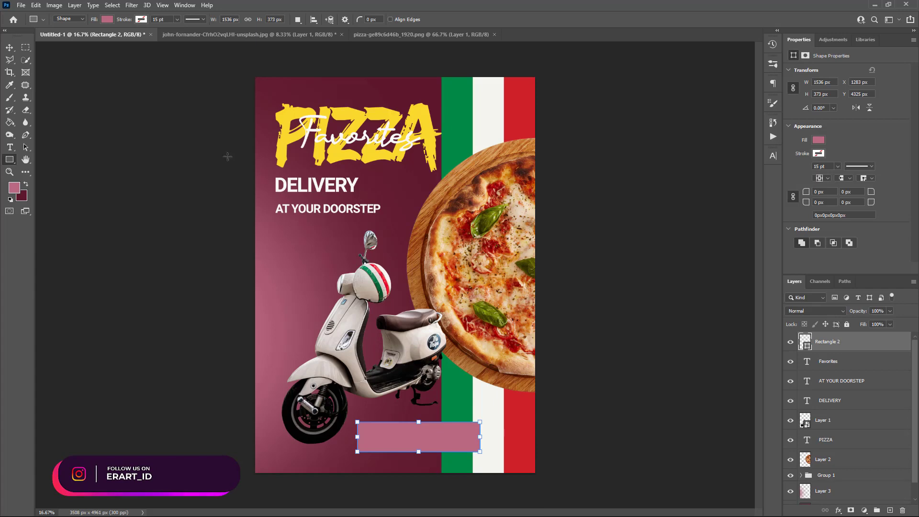
{"action": "left_click", "coordinate": [10, 48]}
{"action": "scroll", "coordinate": [805, 341], "scroll_direction": "up", "scroll_amount": 4}
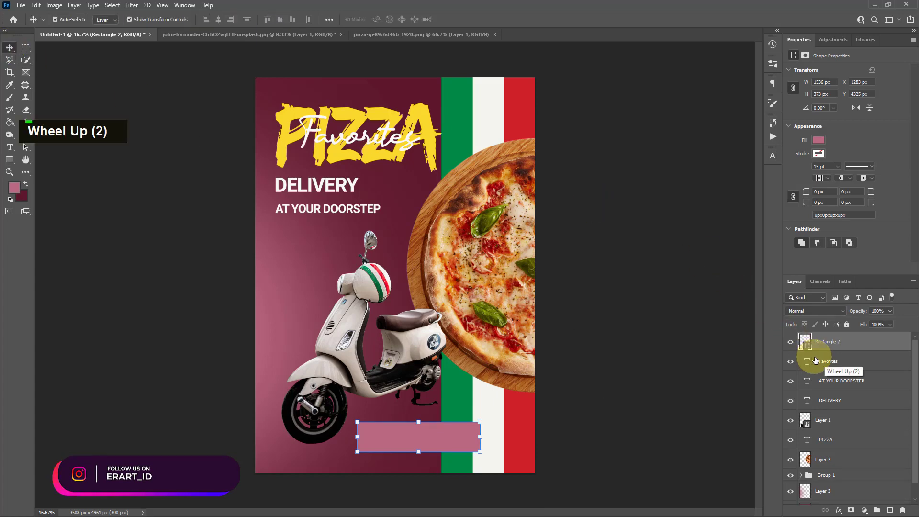
{"action": "left_click", "coordinate": [819, 140]}
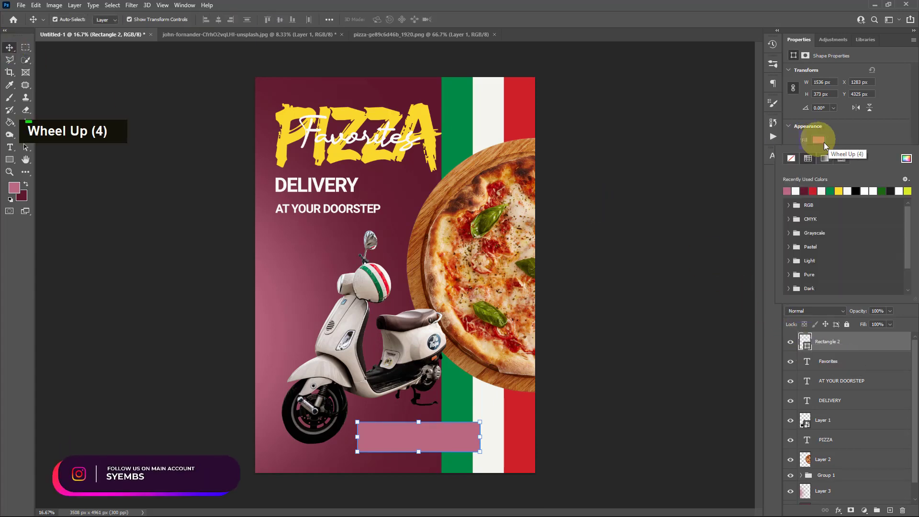
{"action": "left_click", "coordinate": [906, 158]}
{"action": "left_click", "coordinate": [353, 157]}
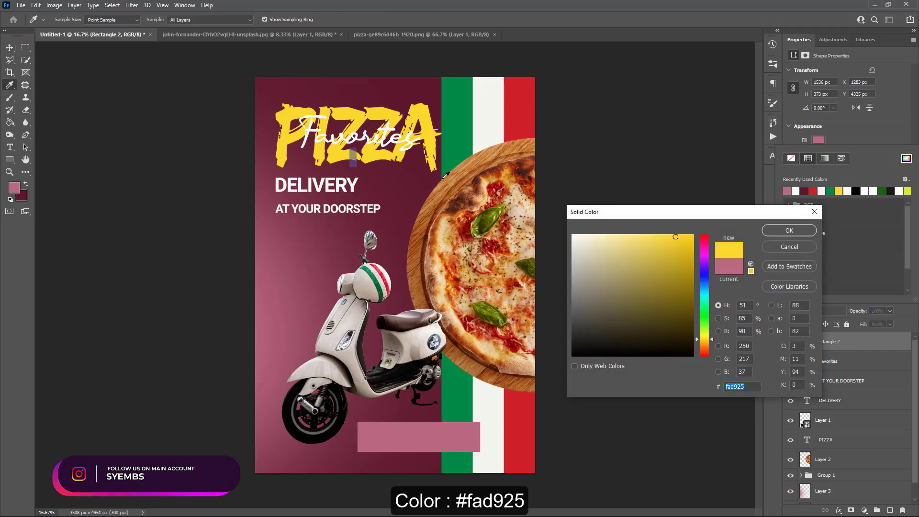
{"action": "left_click", "coordinate": [788, 231]}
{"action": "left_click", "coordinate": [846, 146]}
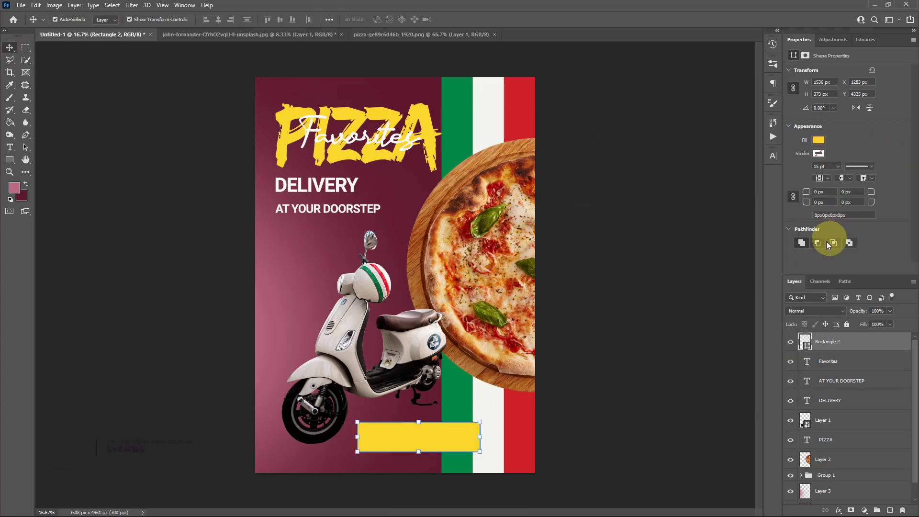
Step: Round all four corners of the yellow rectangle to a 100 px radius
{"action": "left_click", "coordinate": [819, 191]}
{"action": "type", "text": "1"}
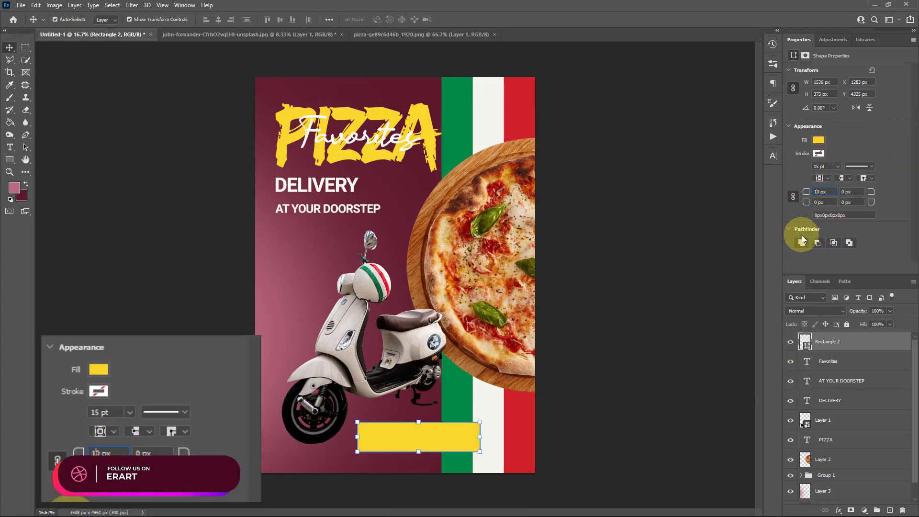
{"action": "type", "text": "00"}
{"action": "key", "text": "BackSpace"}
{"action": "key", "text": "Return"}
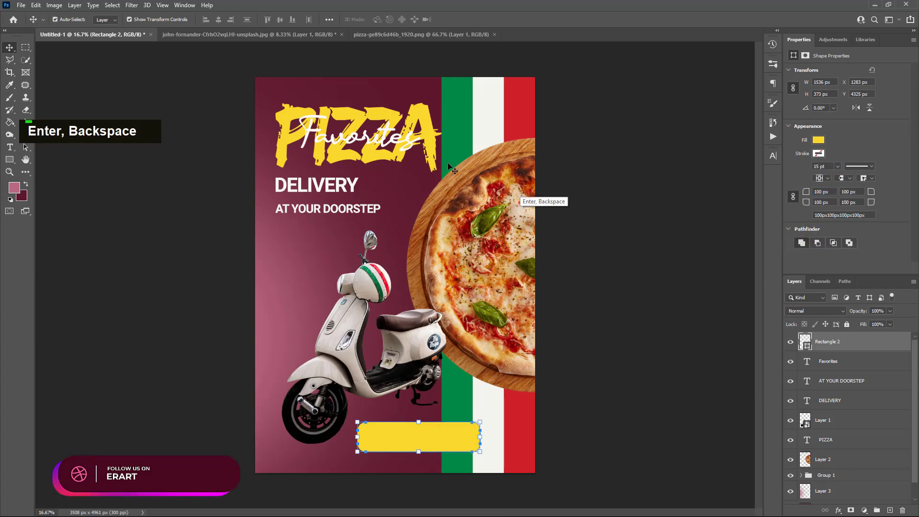
Step: Centre the yellow rectangle horizontally on the whole canvas and clear the selection
{"action": "key", "text": "ctrl+a"}
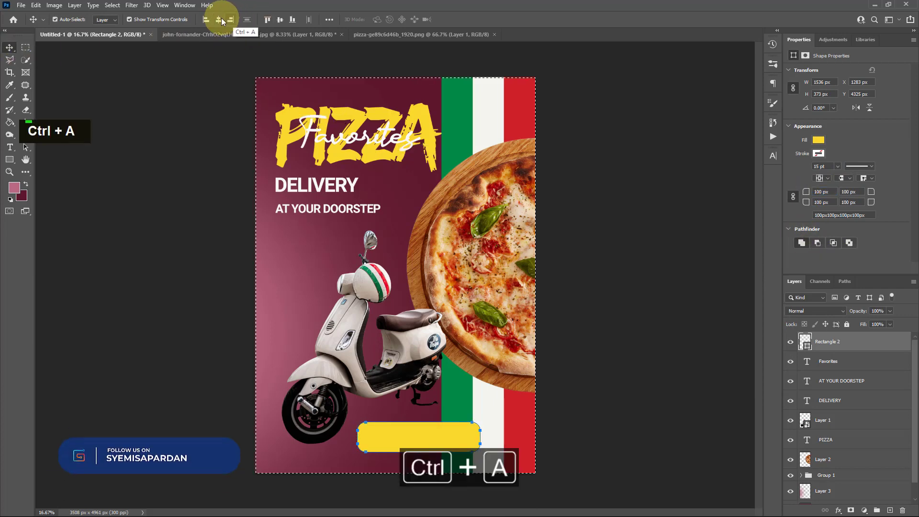
{"action": "left_click", "coordinate": [221, 20]}
{"action": "key", "text": "ctrl+d"}
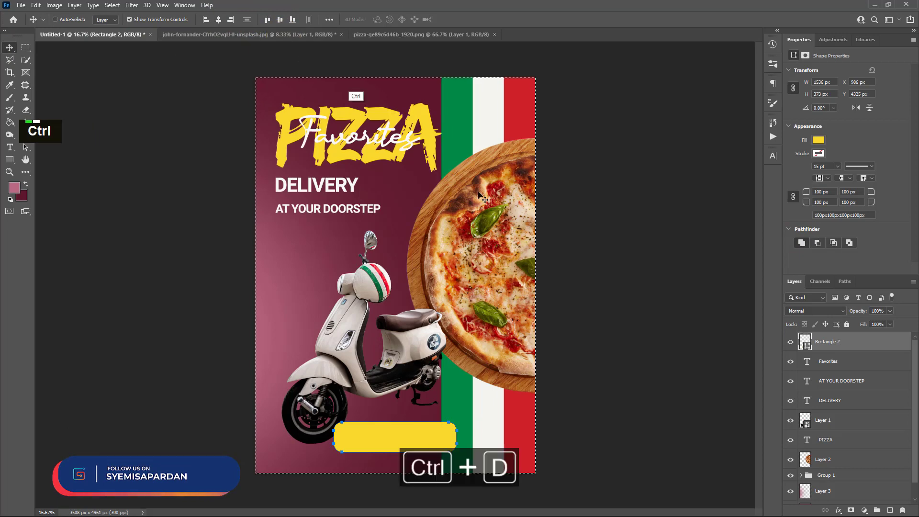
{"action": "left_click", "coordinate": [116, 251]}
Step: Set the foreground colour to near-black #131313 for new text
{"action": "left_click", "coordinate": [9, 147]}
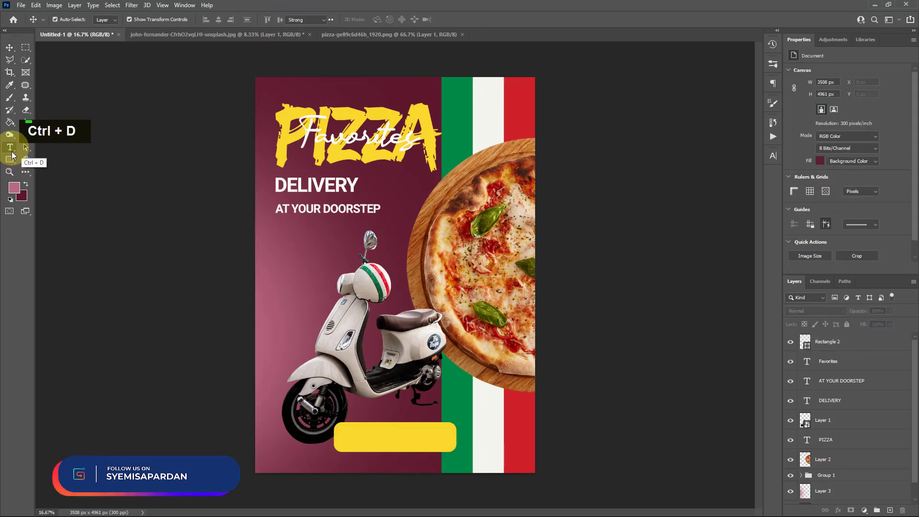
{"action": "left_click", "coordinate": [14, 187]}
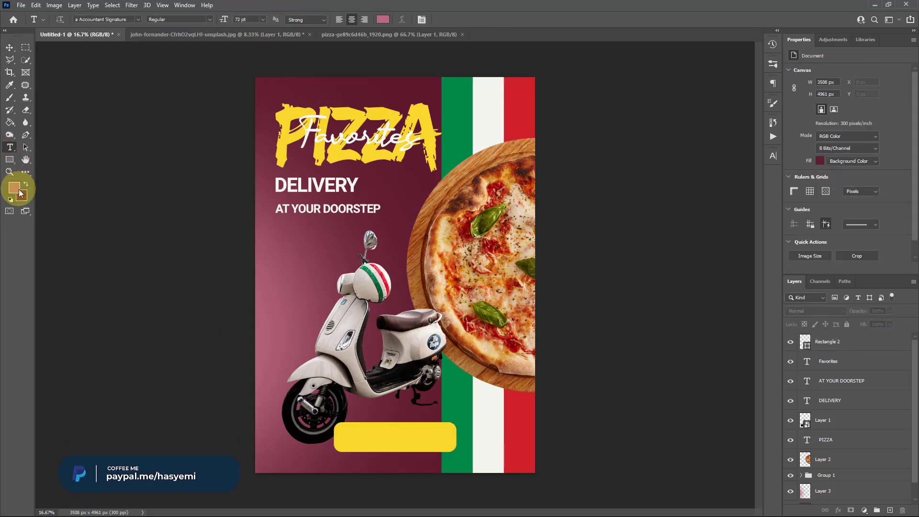
{"action": "left_click", "coordinate": [19, 191]}
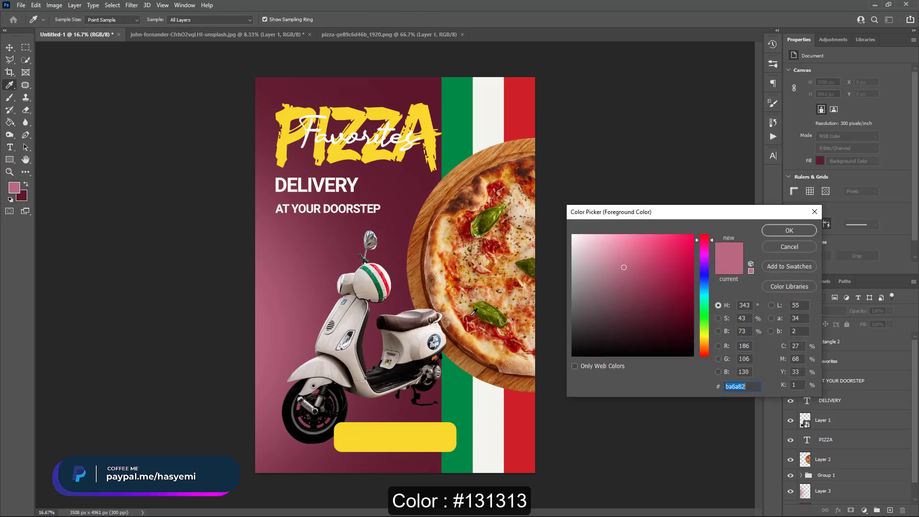
{"action": "left_click_drag", "start_coordinate": [582, 332], "coordinate": [556, 345]}
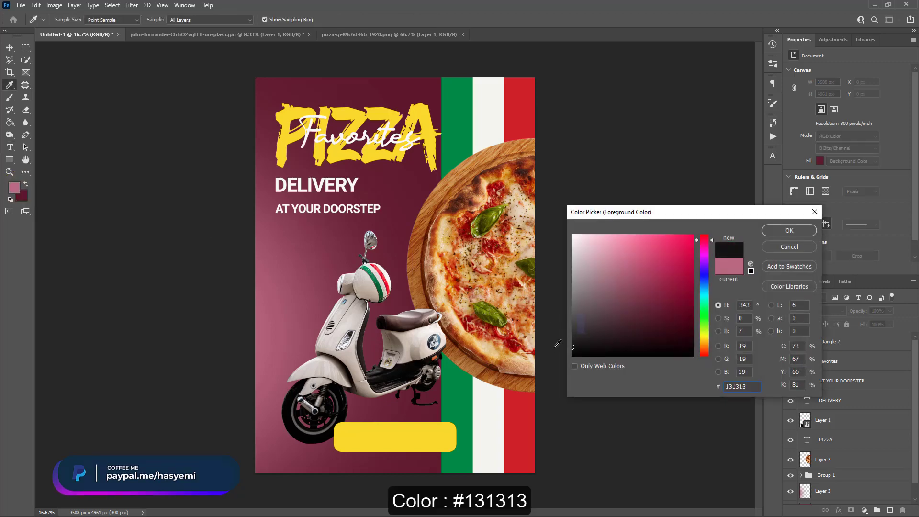
{"action": "left_click", "coordinate": [782, 232]}
Step: Add a text layer reading "Order Now" below the AT YOUR DOORSTEP tagline
{"action": "left_click", "coordinate": [322, 244]}
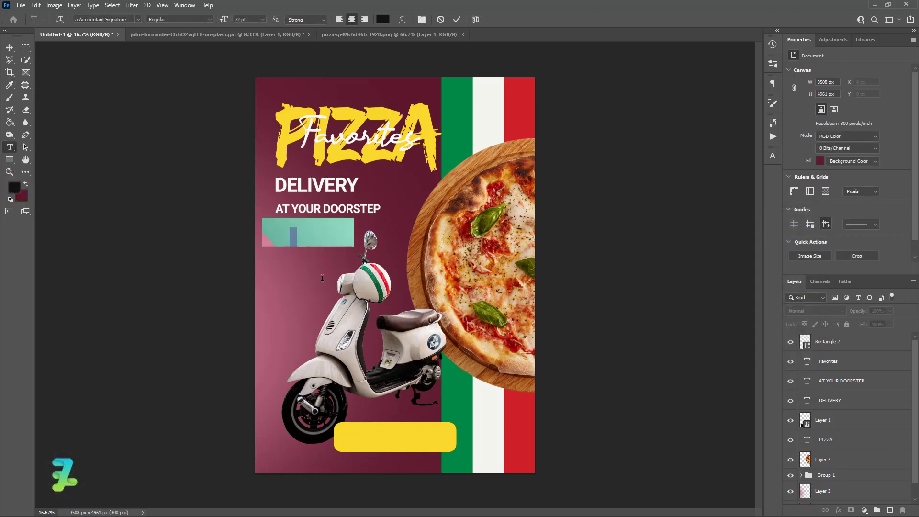
{"action": "key", "text": "Caps_Lock"}
{"action": "key", "text": "Caps_Lock"}
{"action": "type", "text": "R"}
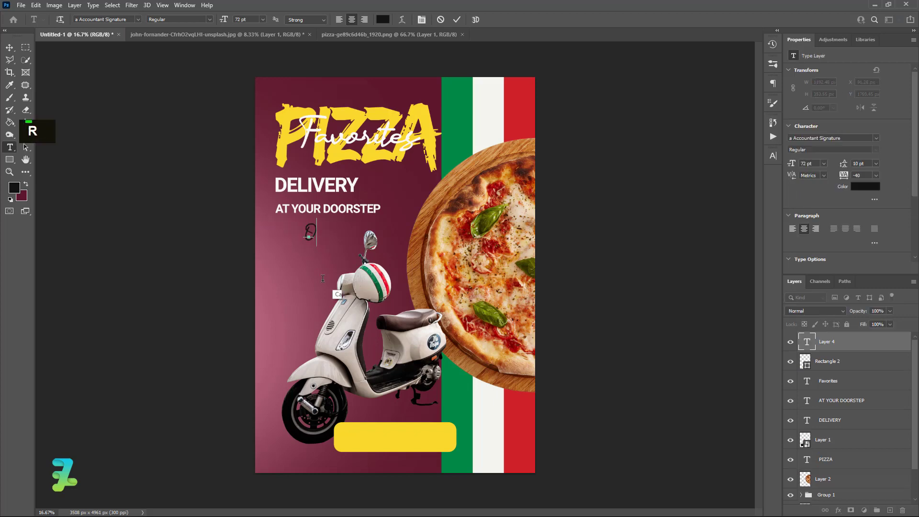
{"action": "type", "text": "rder Now"}
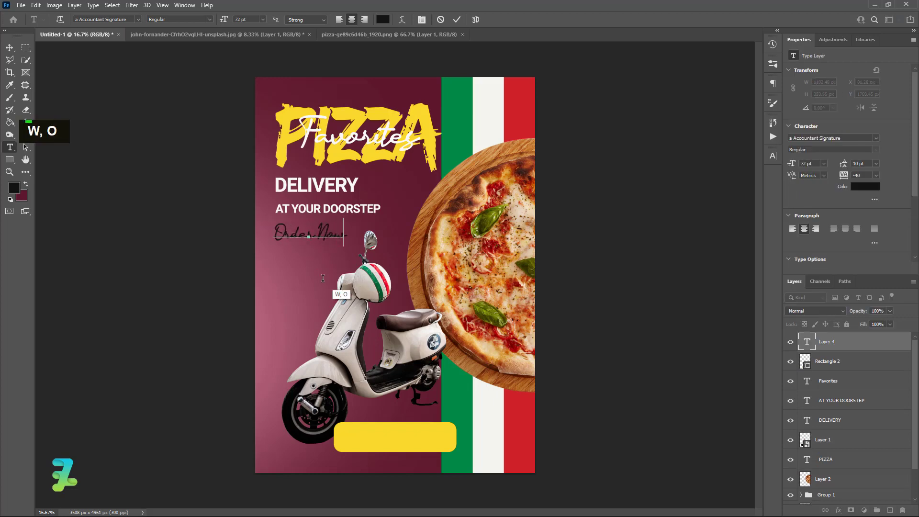
Step: Change the whole "Order Now" text to the Roboto font in the Black style
{"action": "key", "text": "ctrl+a"}
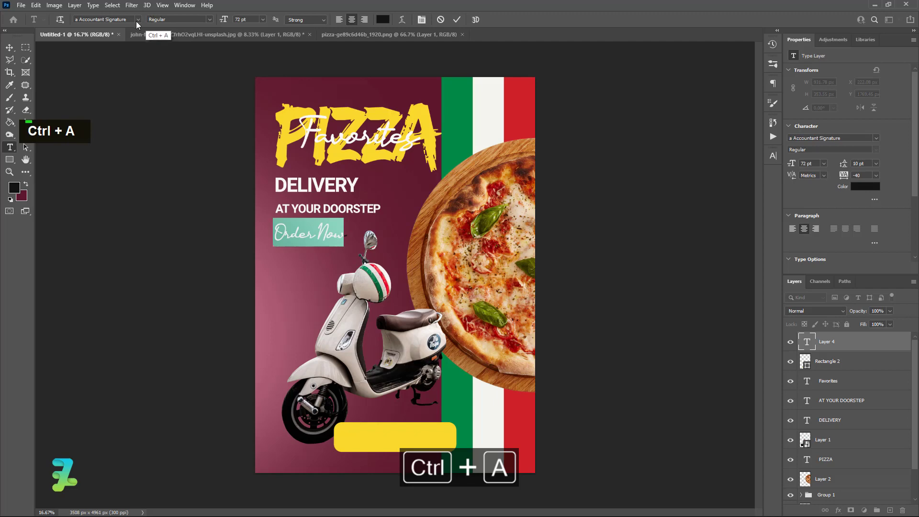
{"action": "left_click", "coordinate": [136, 20]}
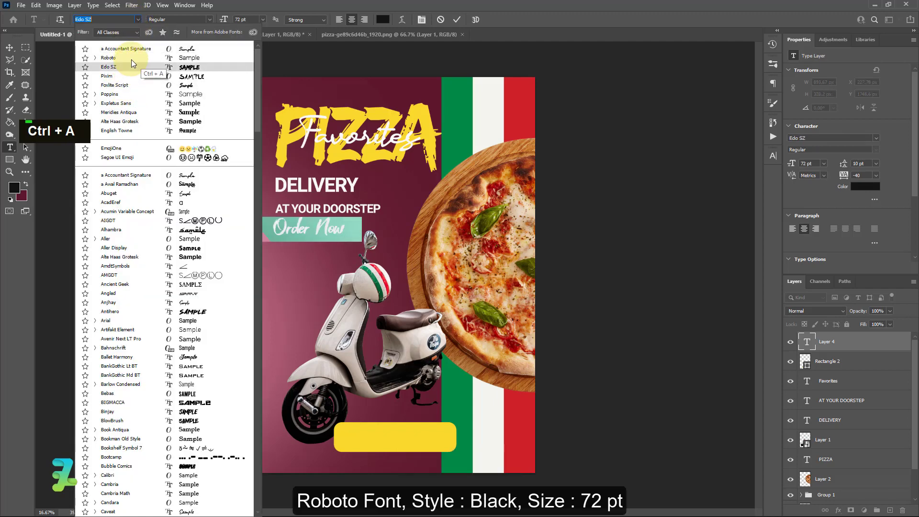
{"action": "left_click", "coordinate": [131, 58]}
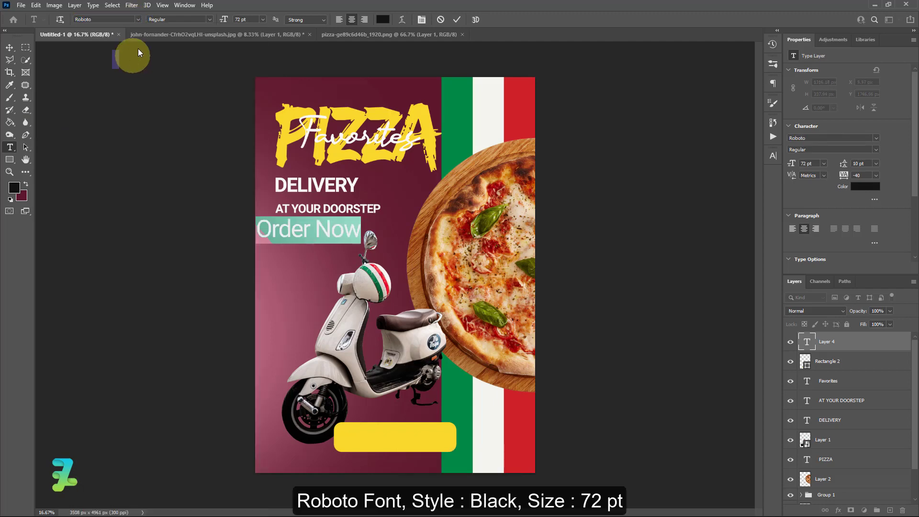
{"action": "left_click", "coordinate": [206, 19]}
{"action": "left_click", "coordinate": [168, 107]}
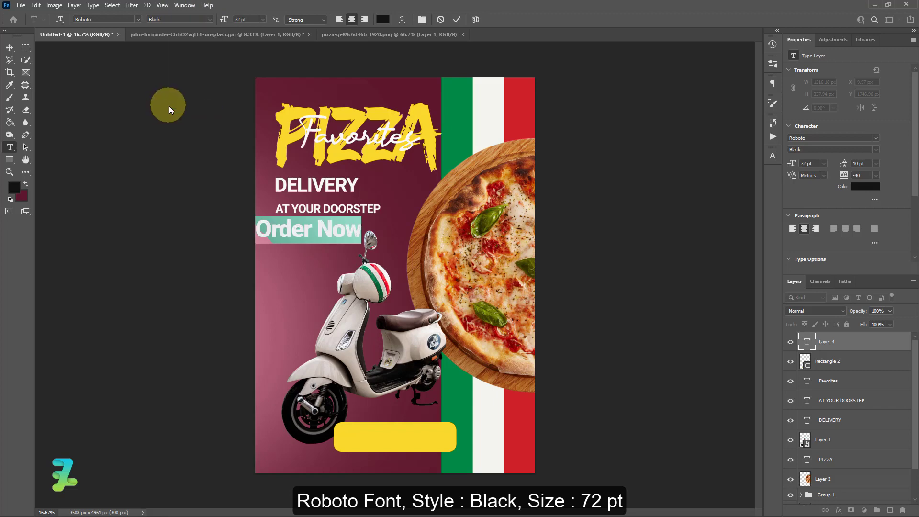
Step: Retype the text in capitals as ORDER NOW and set its size to 48 pt
{"action": "key", "text": "Caps_Lock"}
{"action": "type", "text": "ORDER "}
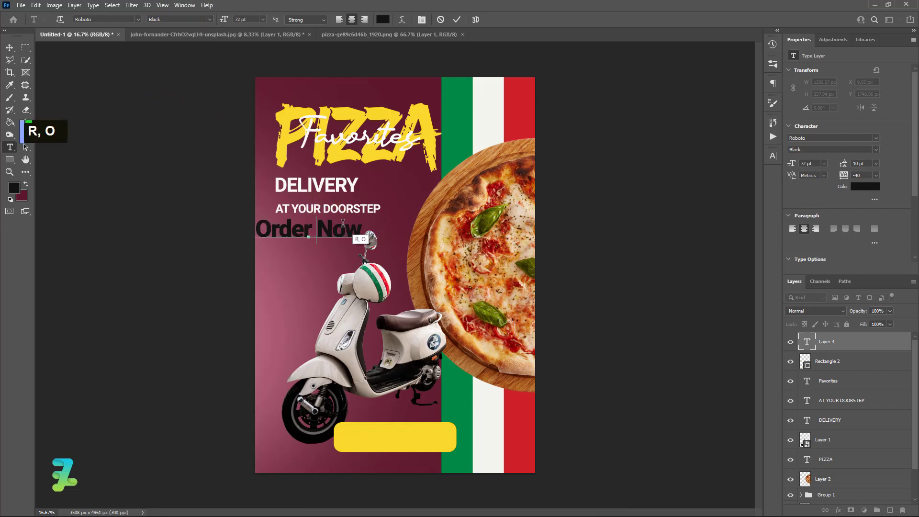
{"action": "type", "text": "NOW"}
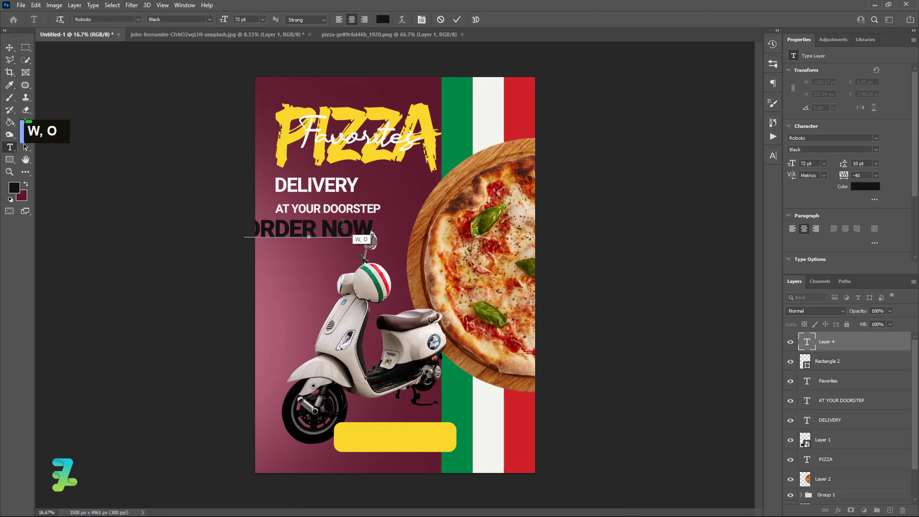
{"action": "key", "text": "ctrl+a"}
{"action": "left_click", "coordinate": [263, 20]}
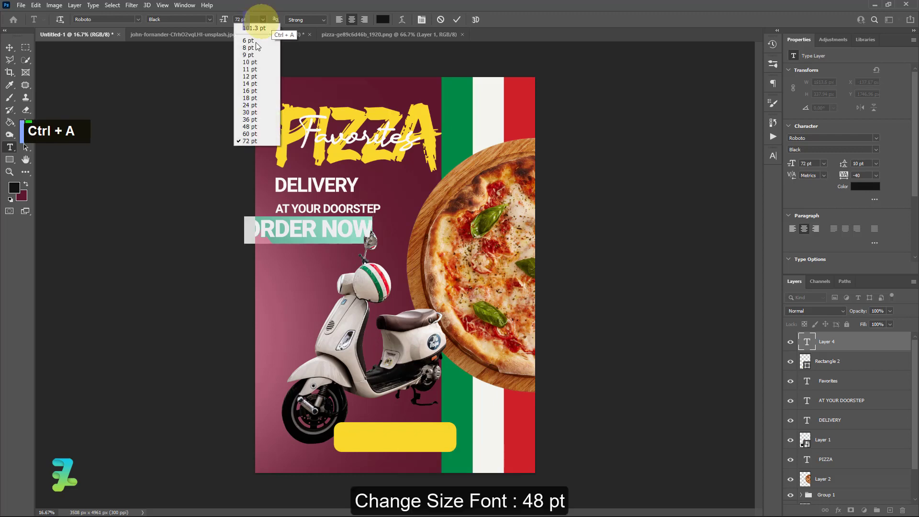
{"action": "left_click", "coordinate": [249, 127]}
Step: Move the ORDER NOW text onto the yellow rounded rectangle
{"action": "left_click", "coordinate": [10, 48]}
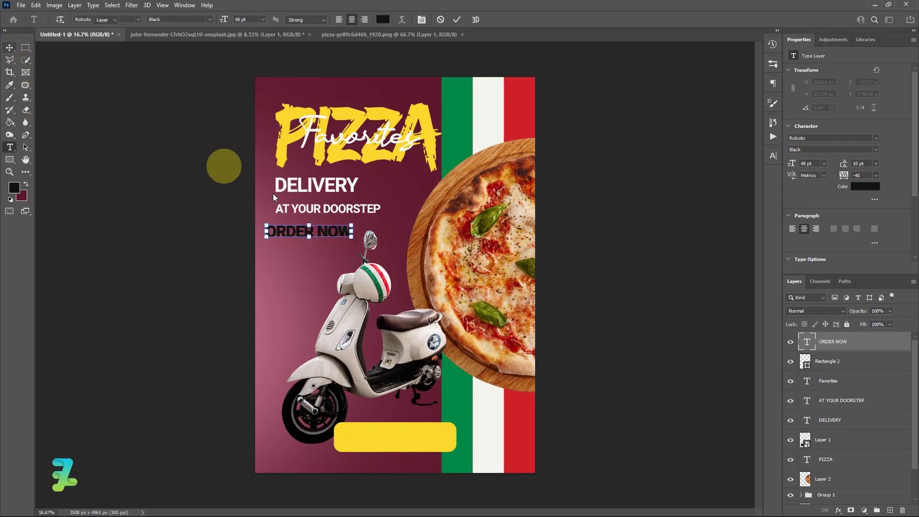
{"action": "left_click", "coordinate": [334, 233]}
{"action": "left_click_drag", "start_coordinate": [336, 245], "coordinate": [419, 439]}
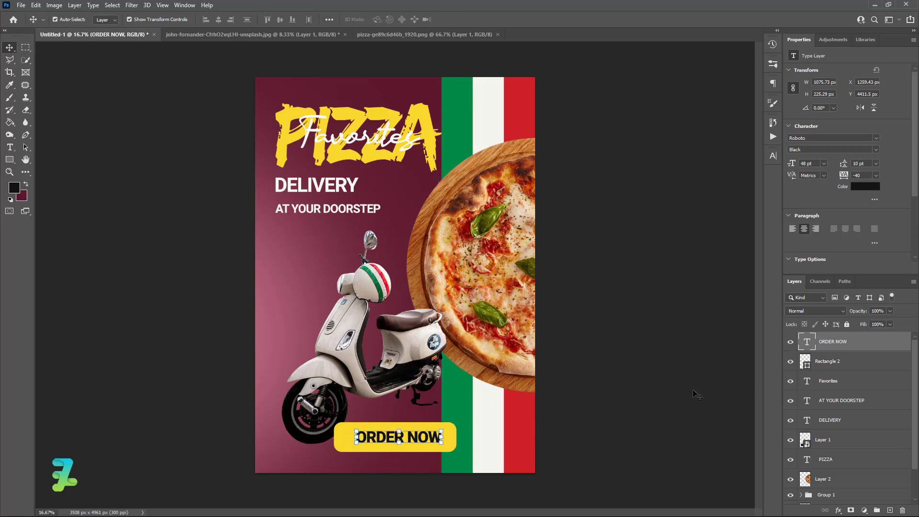
Step: Centre the ORDER NOW text horizontally and vertically within the yellow rectangle's outline and clear the selection
{"action": "left_click", "coordinate": [806, 362], "text": "ctrl"}
{"action": "left_click", "coordinate": [807, 363], "text": "ctrl"}
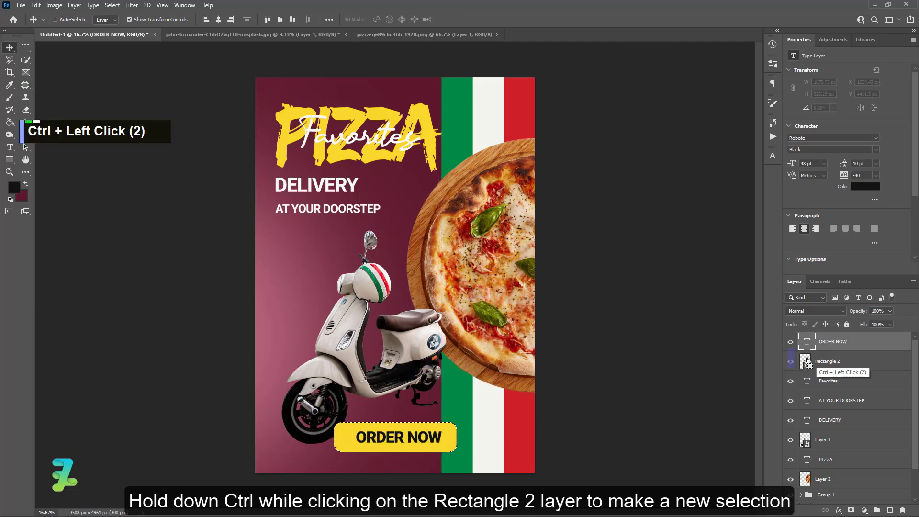
{"action": "left_click", "coordinate": [219, 20]}
{"action": "left_click", "coordinate": [281, 20]}
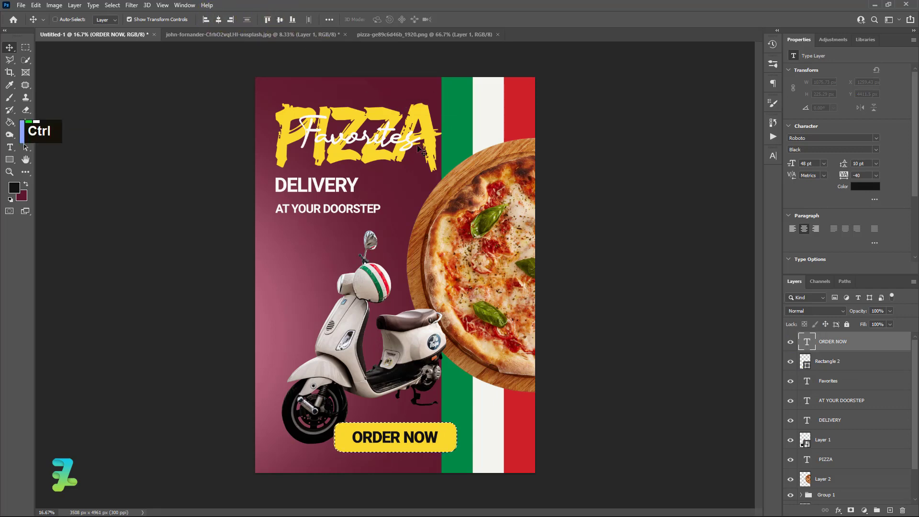
{"action": "key", "text": "ctrl+d"}
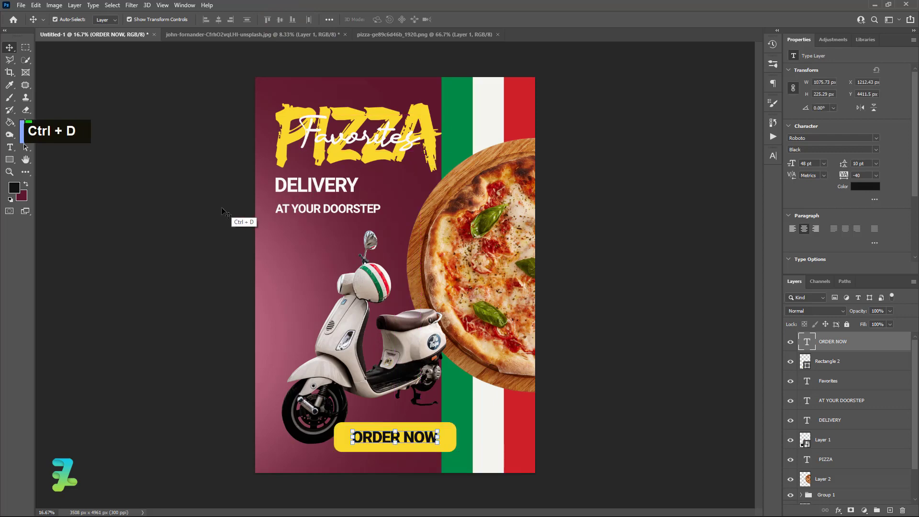
{"action": "left_click", "coordinate": [211, 308]}
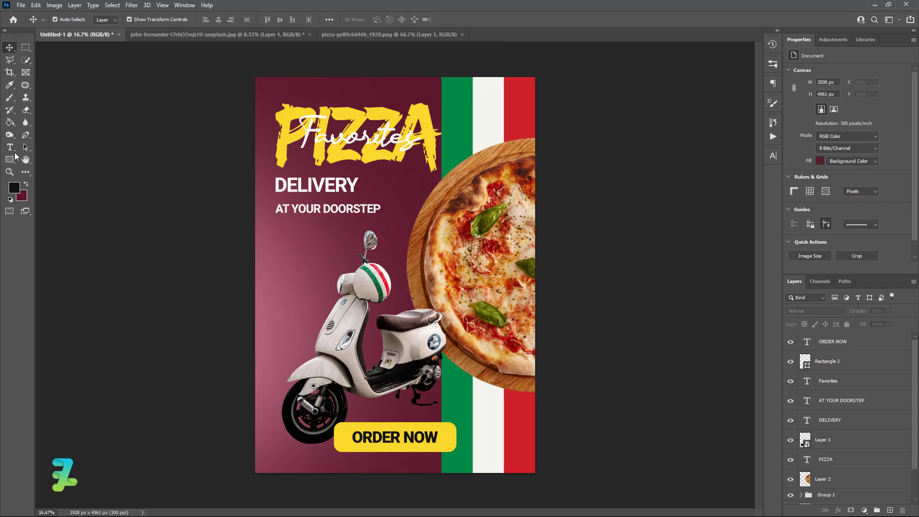
Step: Add a text layer reading "40%" between the AT YOUR DOORSTEP tagline and the scooter
{"action": "left_click", "coordinate": [13, 152]}
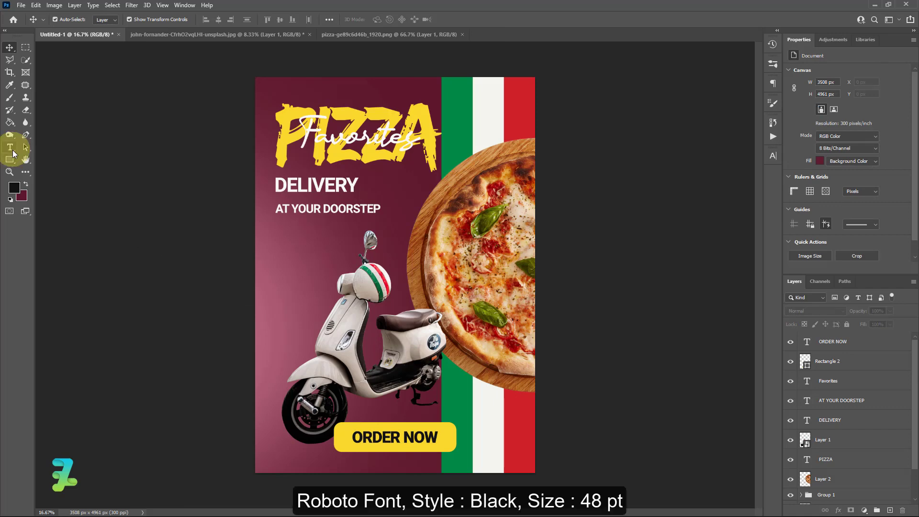
{"action": "left_click", "coordinate": [287, 252]}
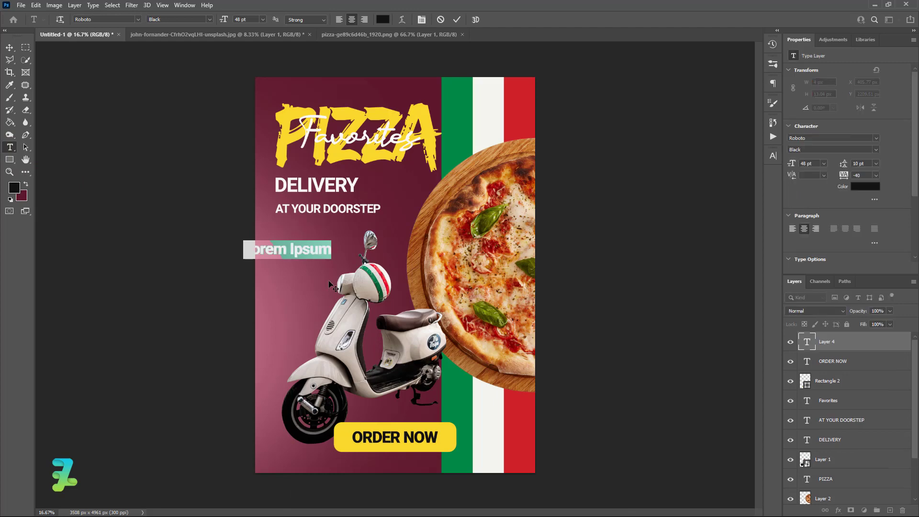
{"action": "key", "text": "Caps_Lock"}
{"action": "type", "text": "40"}
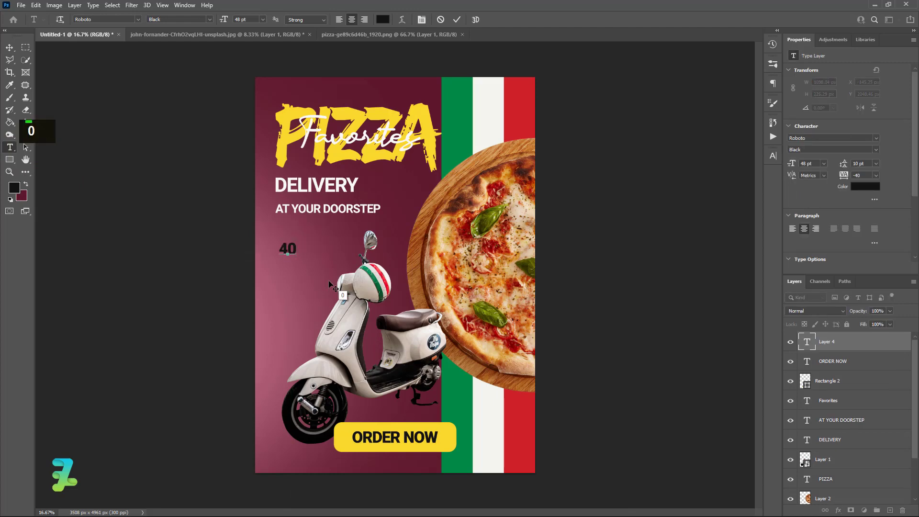
{"action": "key", "text": "shift+grave"}
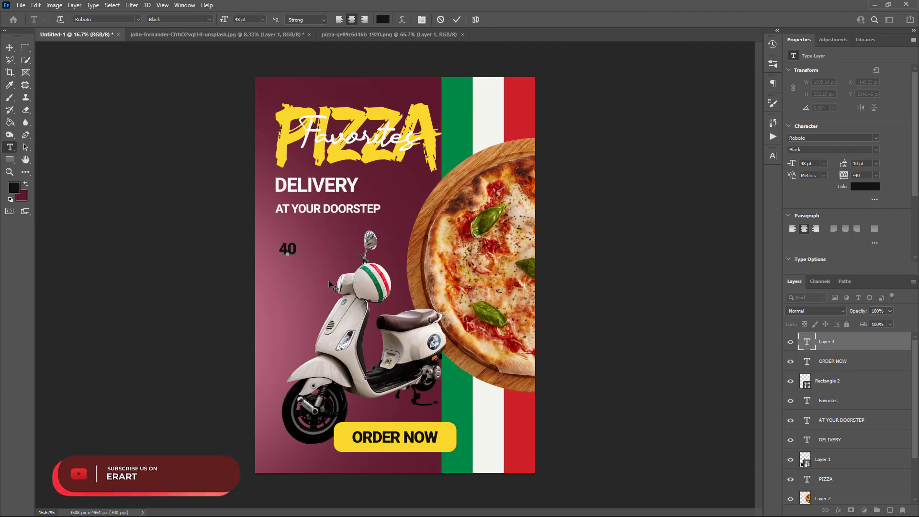
{"action": "type", "text": "%"}
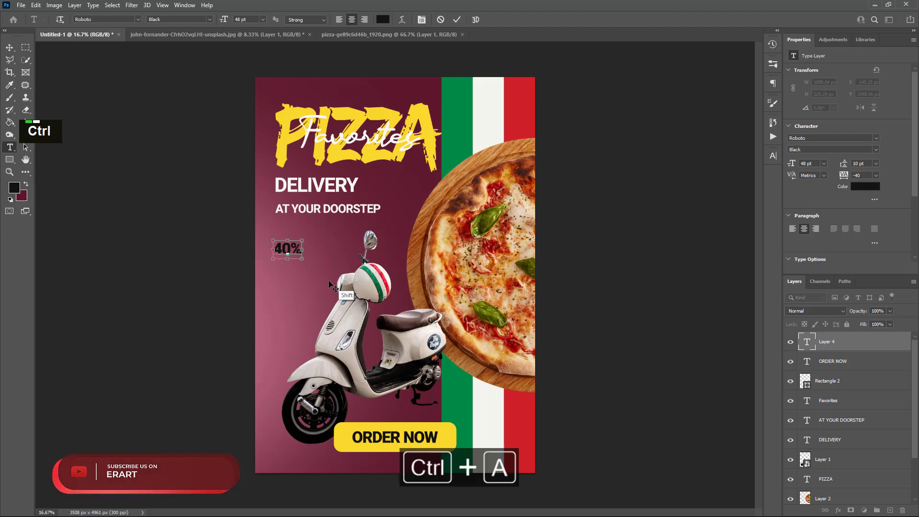
Step: Recolour the 40% text to #fad925 and shift it slightly to line up beneath the AT YOUR DOORSTEP tagline
{"action": "key", "text": "ctrl+a"}
{"action": "left_click", "coordinate": [14, 187]}
{"action": "type", "text": "fad925"}
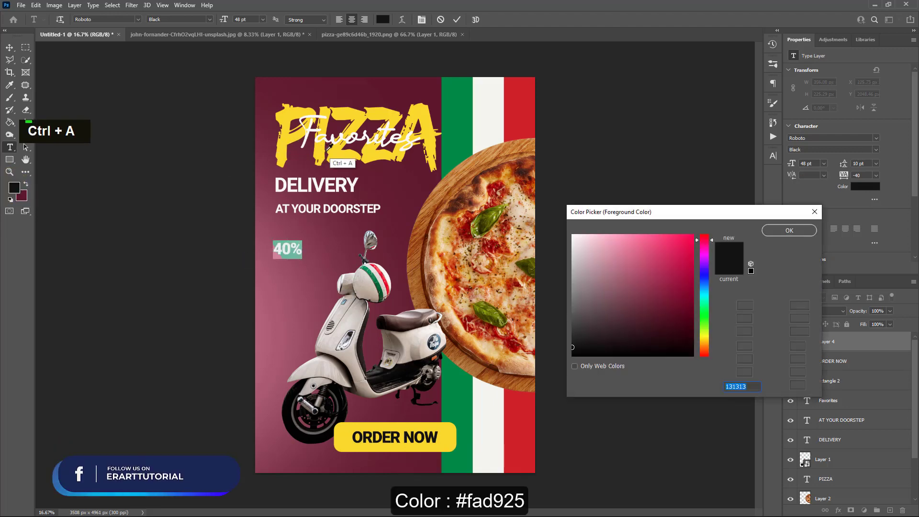
{"action": "left_click", "coordinate": [768, 229]}
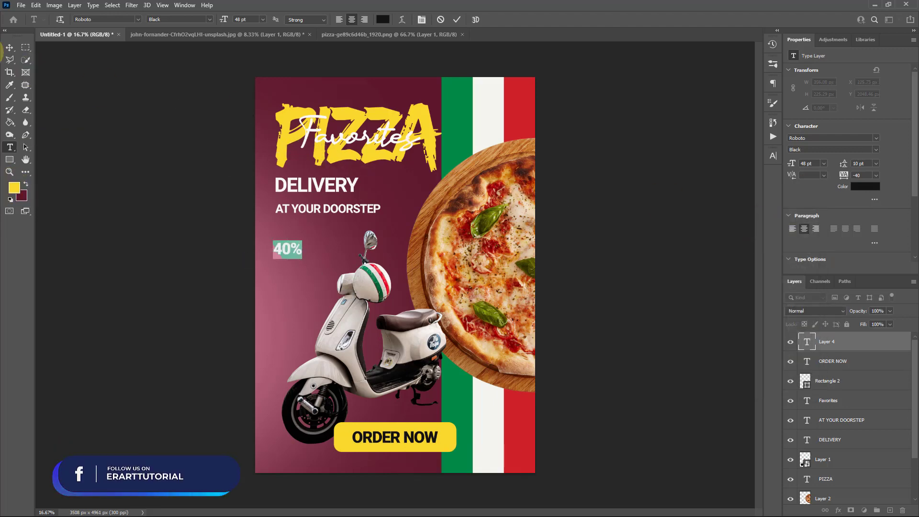
{"action": "left_click", "coordinate": [9, 47]}
{"action": "left_click", "coordinate": [205, 183]}
{"action": "left_click_drag", "start_coordinate": [287, 248], "coordinate": [295, 249]}
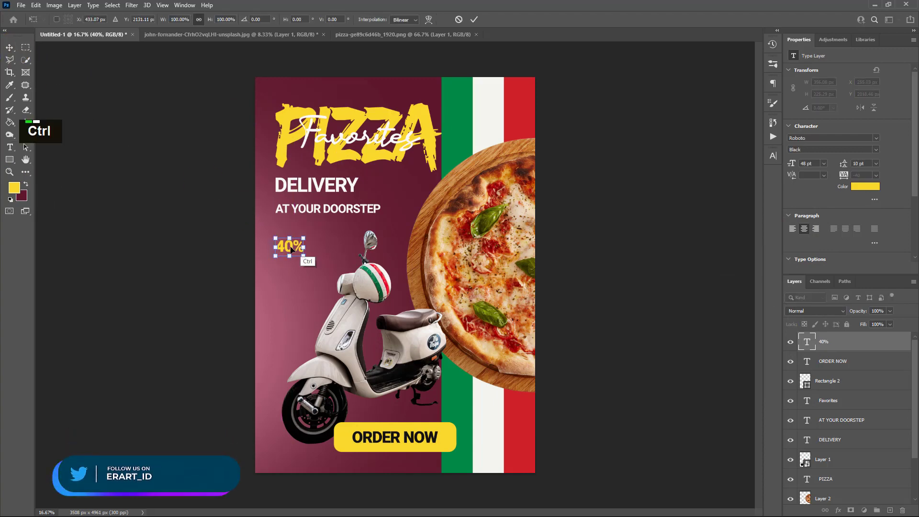
Step: Duplicate the 40% text layer, place the copy directly beneath it, and retype the copy as OFF
{"action": "key", "text": "ctrl+j"}
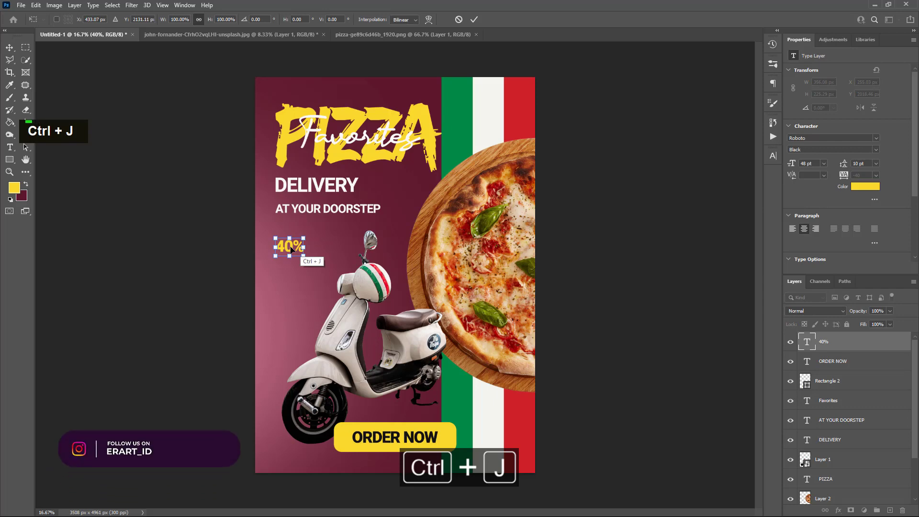
{"action": "key", "text": "ctrl+j"}
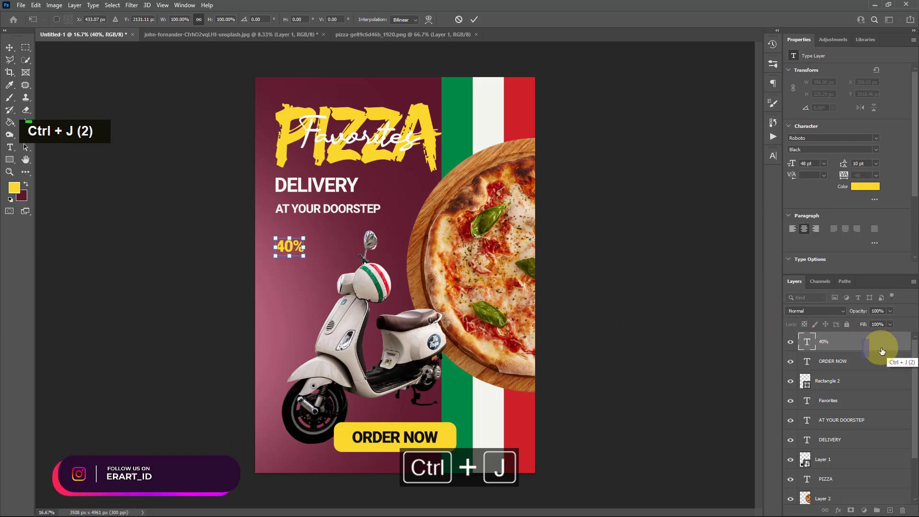
{"action": "key", "text": "ctrl+j"}
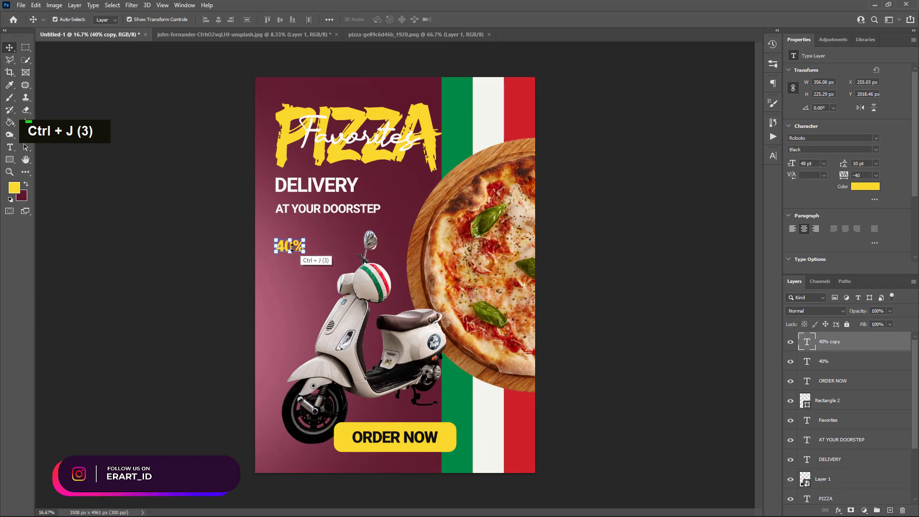
{"action": "left_click_drag", "start_coordinate": [292, 247], "coordinate": [284, 262]}
{"action": "double_click", "coordinate": [282, 260]}
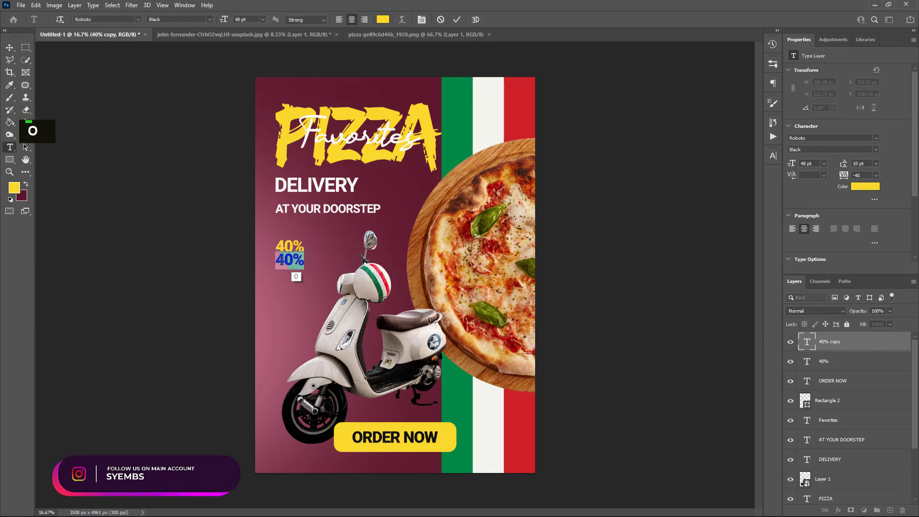
{"action": "type", "text": "of"}
{"action": "key", "text": "BackSpace"}
{"action": "key", "text": "BackSpace"}
{"action": "type", "text": "OFF"}
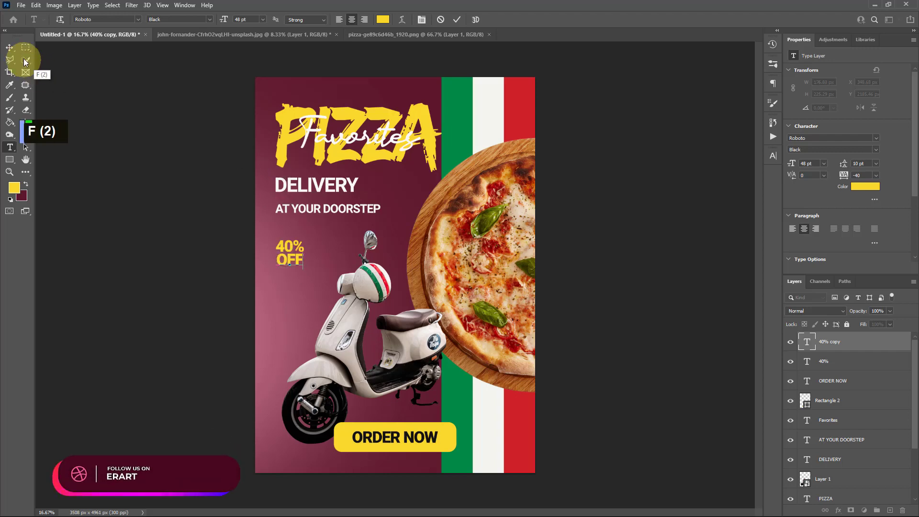
Step: Align the OFF text beneath 40% and adjust its position to leave a small gap between the two lines
{"action": "key", "text": "ctrl+equal"}
{"action": "key", "text": "ctrl+equal"}
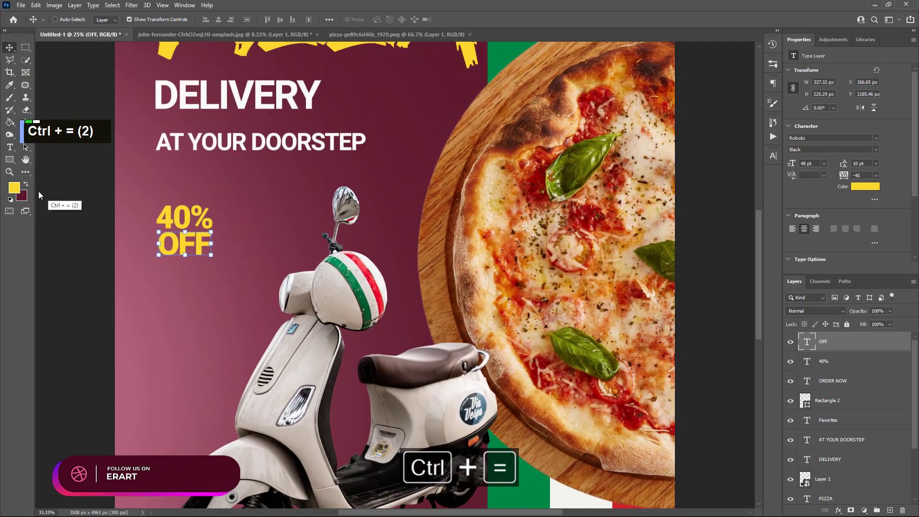
{"action": "left_click_drag", "start_coordinate": [185, 248], "coordinate": [181, 250]}
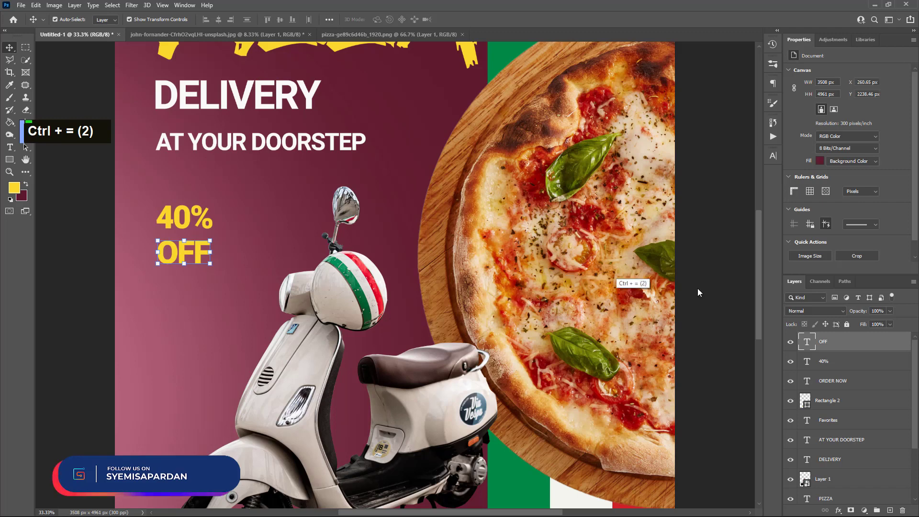
{"action": "key", "text": "Up"}
{"action": "key", "text": "Up"}
{"action": "key", "text": "Up"}
{"action": "key", "text": "Up"}
{"action": "key", "text": "Up"}
{"action": "key", "text": "Up"}
{"action": "key", "text": "Up"}
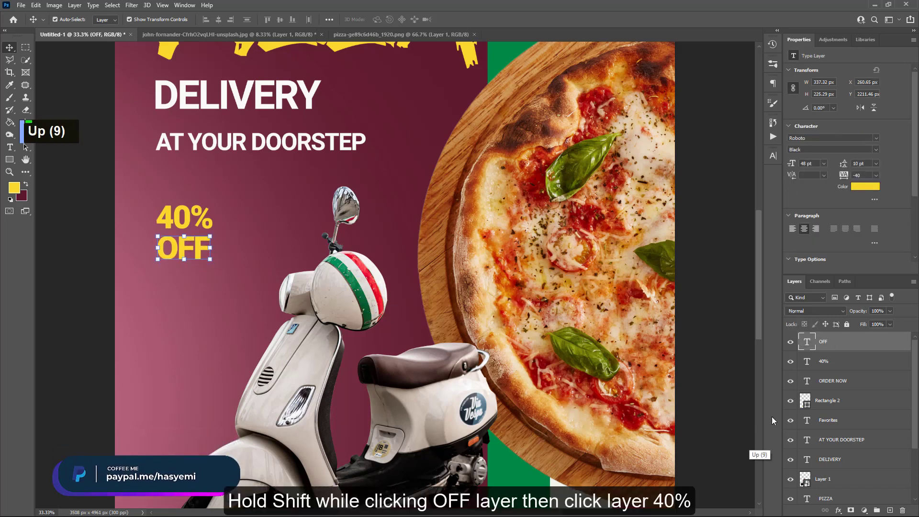
Step: Group the 40% and OFF layers, then scale the group to about 168% and rotate it about -12.9 degrees
{"action": "left_click", "coordinate": [824, 362], "text": "shift"}
{"action": "key", "text": "ctrl+g"}
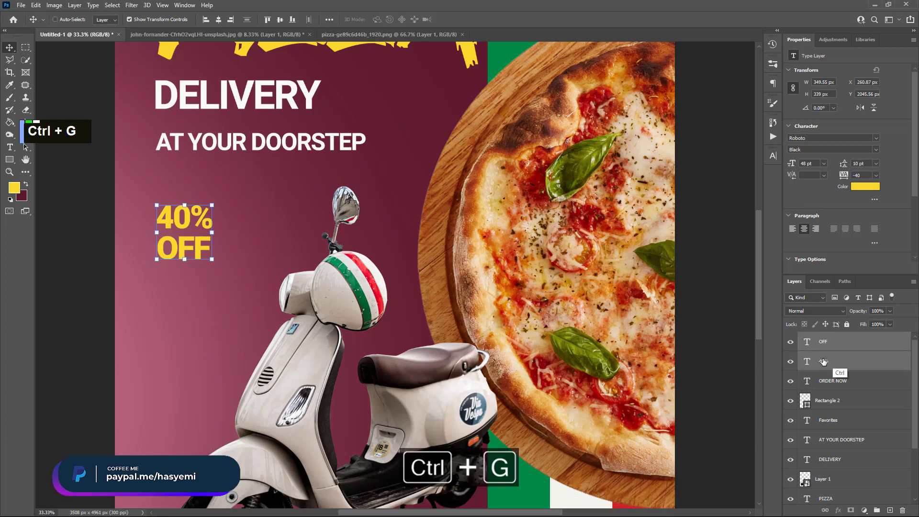
{"action": "left_click_drag", "start_coordinate": [212, 259], "coordinate": [262, 289]}
{"action": "left_click_drag", "start_coordinate": [226, 264], "coordinate": [244, 262]}
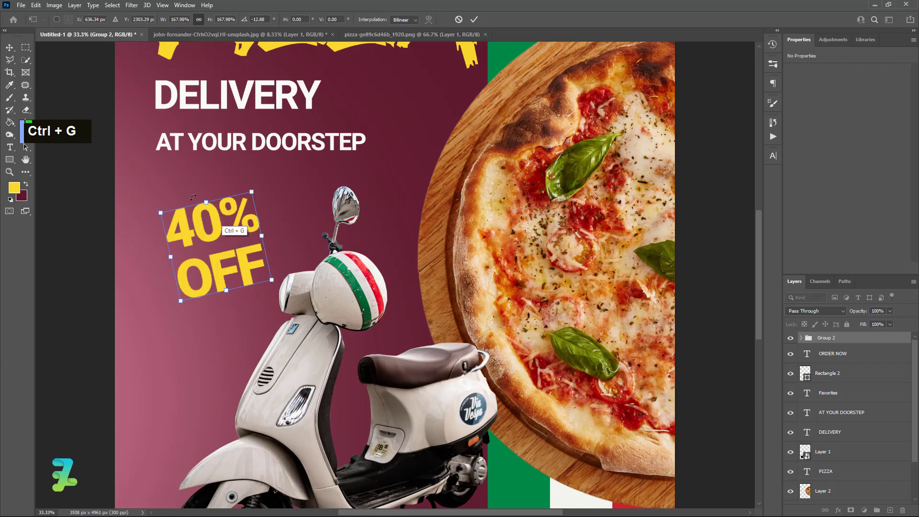
{"action": "left_click", "coordinate": [15, 50]}
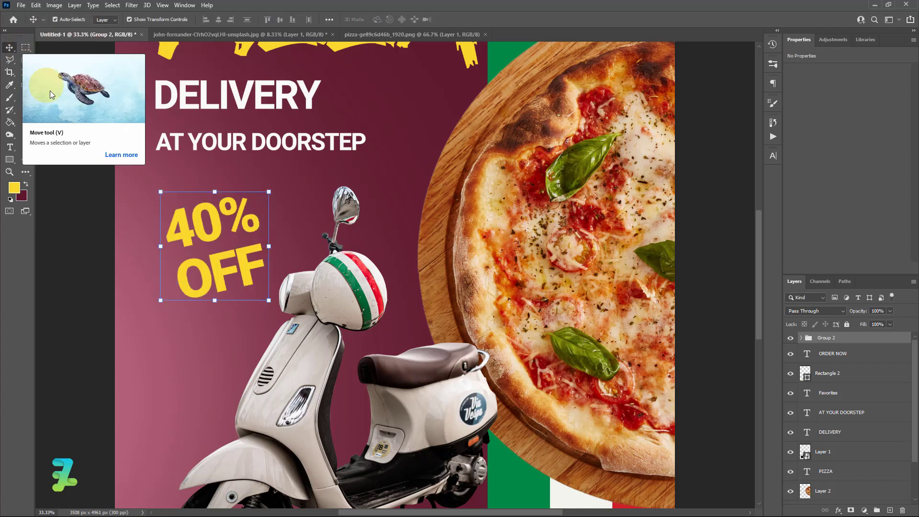
{"action": "left_click", "coordinate": [75, 214]}
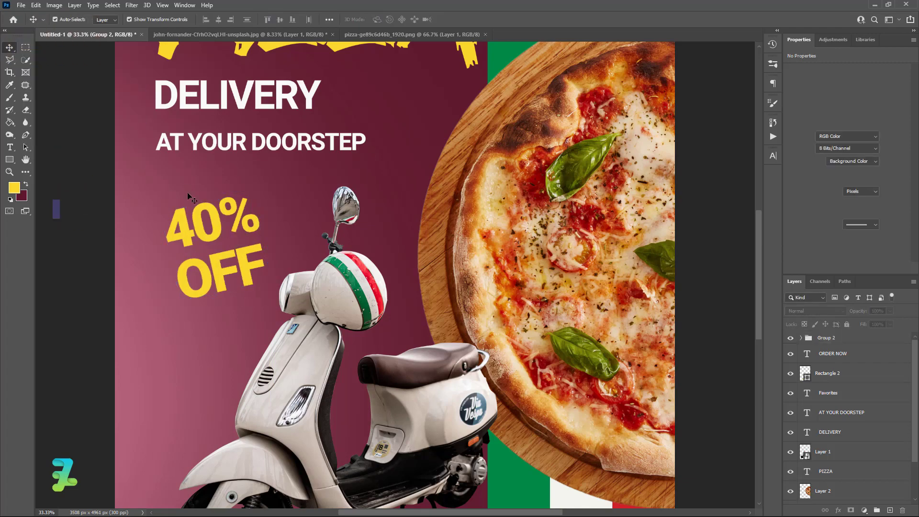
Step: Review the whole poster layout with the enlarged, tilted 40% OFF text
{"action": "scroll", "coordinate": [224, 181], "scroll_direction": "down", "scroll_amount": 14}
{"action": "key", "text": "ctrl+minus"}
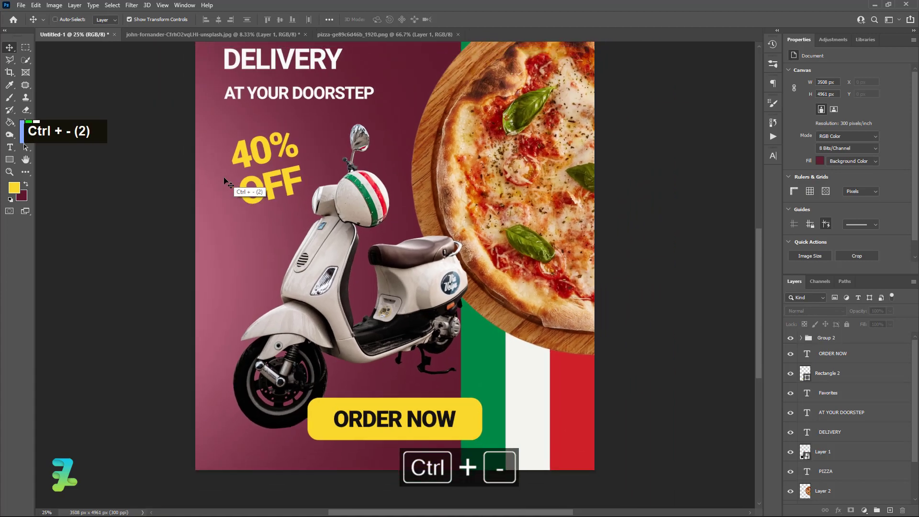
{"action": "key", "text": "ctrl+minus"}
{"action": "key", "text": "ctrl+equal"}
{"action": "key", "text": "ctrl+minus"}
{"action": "key", "text": "ctrl+equal"}
{"action": "key", "text": "ctrl+minus"}
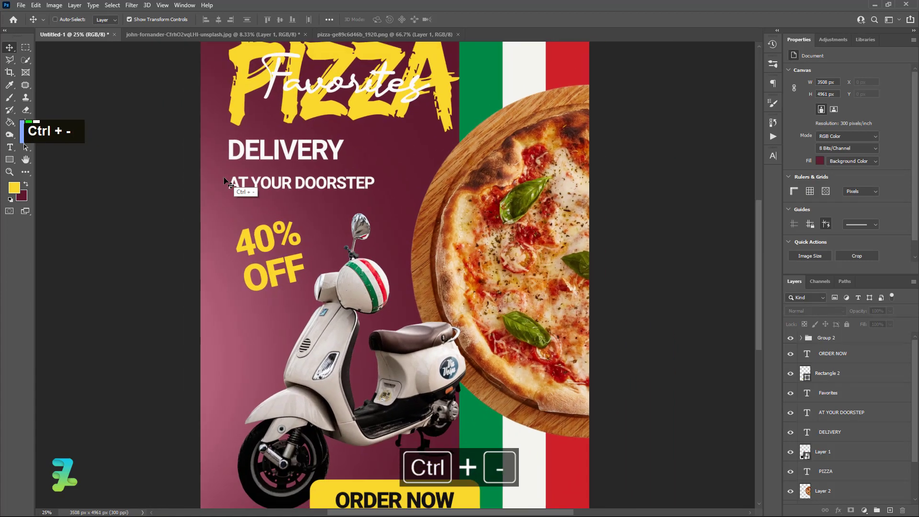
{"action": "scroll", "coordinate": [276, 242], "scroll_direction": "down", "scroll_amount": 3}
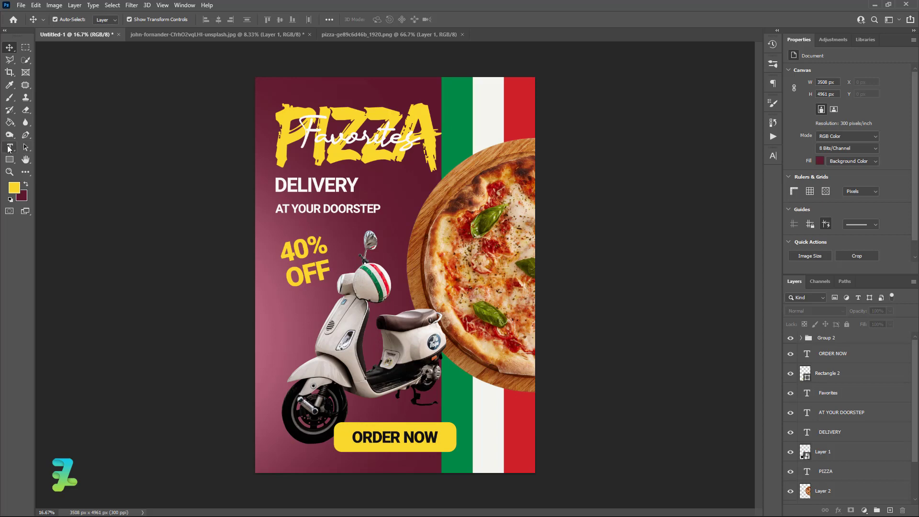
{"action": "left_click", "coordinate": [10, 148]}
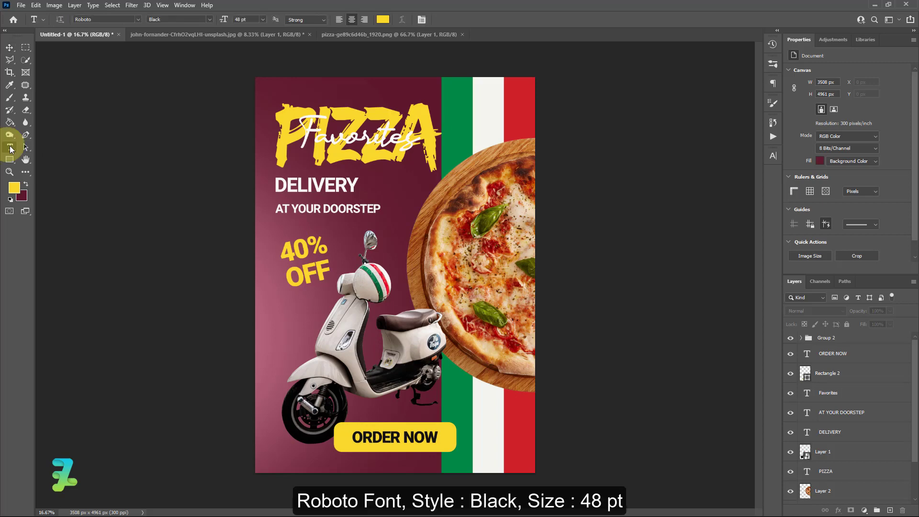
{"action": "left_click", "coordinate": [349, 463]}
{"action": "left_click", "coordinate": [15, 190]}
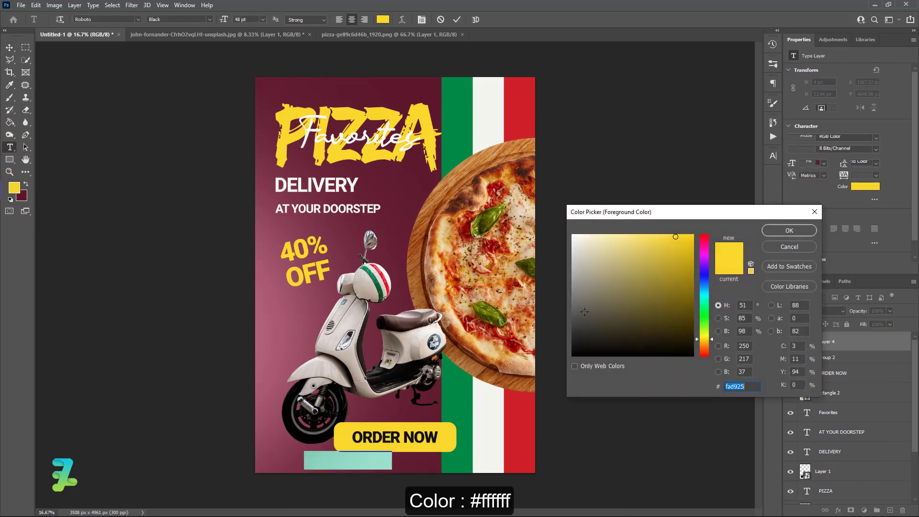
{"action": "left_click_drag", "start_coordinate": [585, 287], "coordinate": [549, 182]}
{"action": "left_click", "coordinate": [768, 230]}
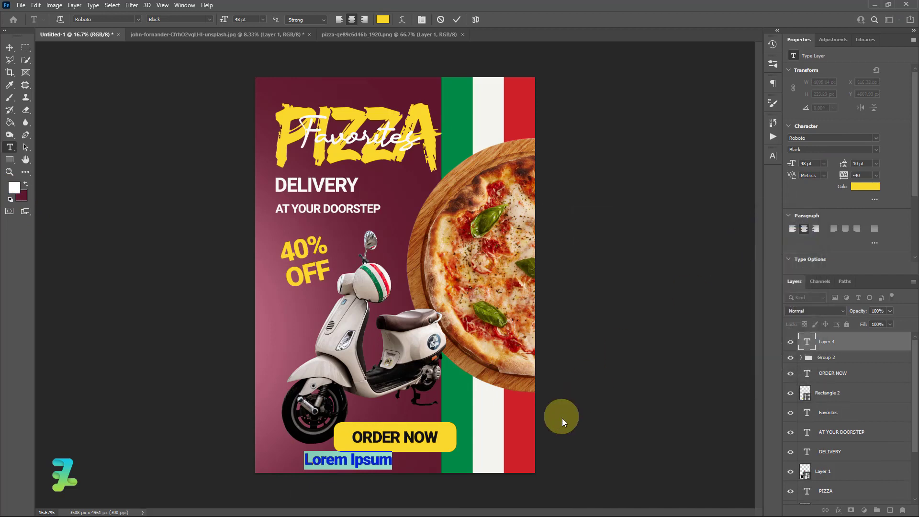
{"action": "type", "text": "w"}
{"action": "key", "text": "BackSpace"}
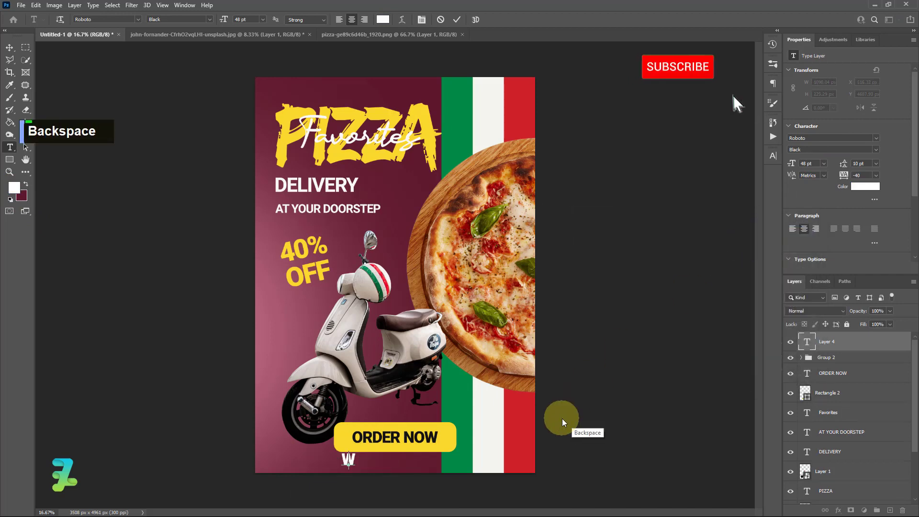
{"action": "type", "text": "www.pizza"}
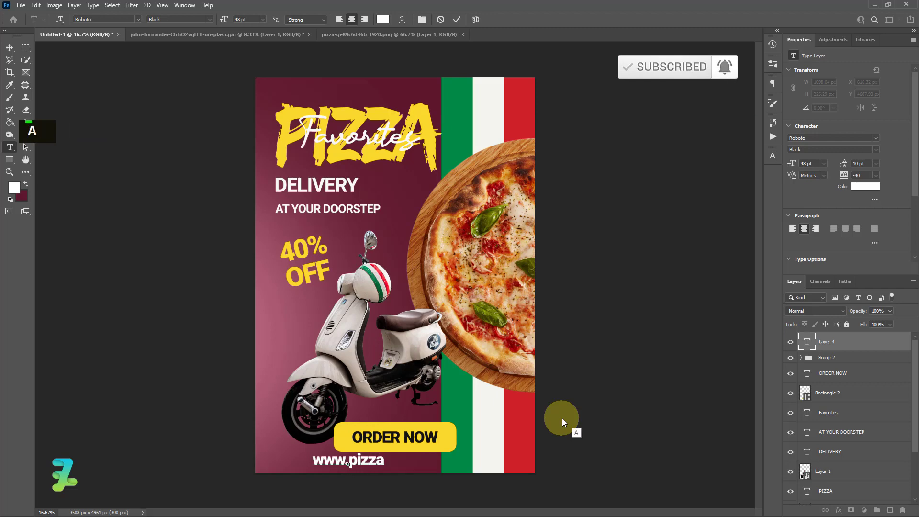
{"action": "type", "text": "tutorial.com"}
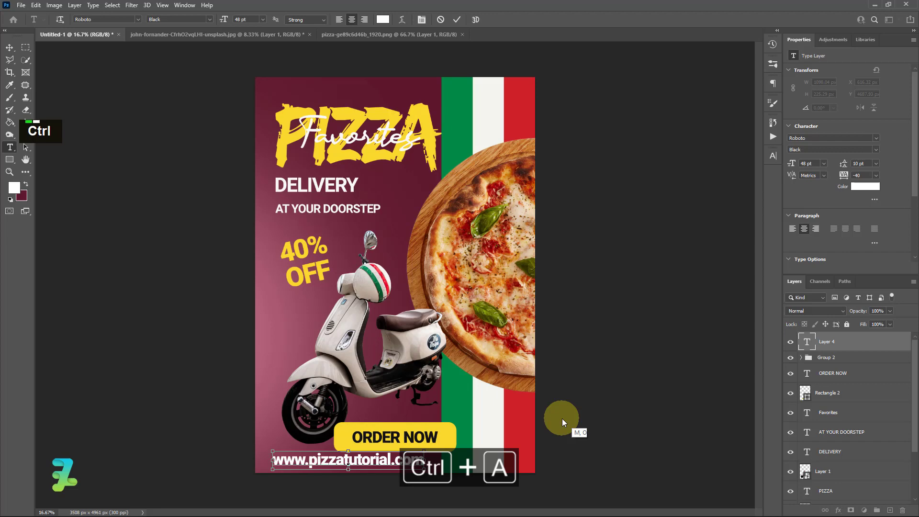
Step: Set the website text's font style to Medium, its size to 24 pt and its tracking to 40
{"action": "key", "text": "ctrl+a"}
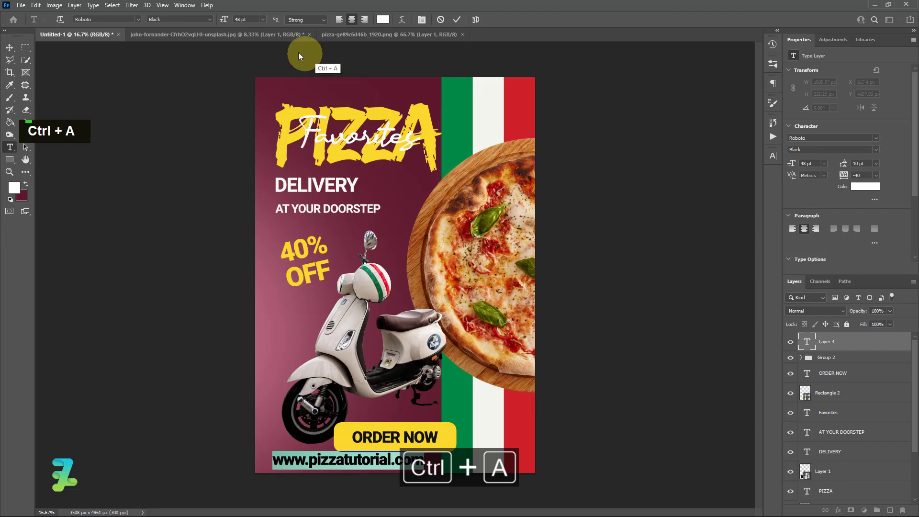
{"action": "left_click", "coordinate": [205, 20]}
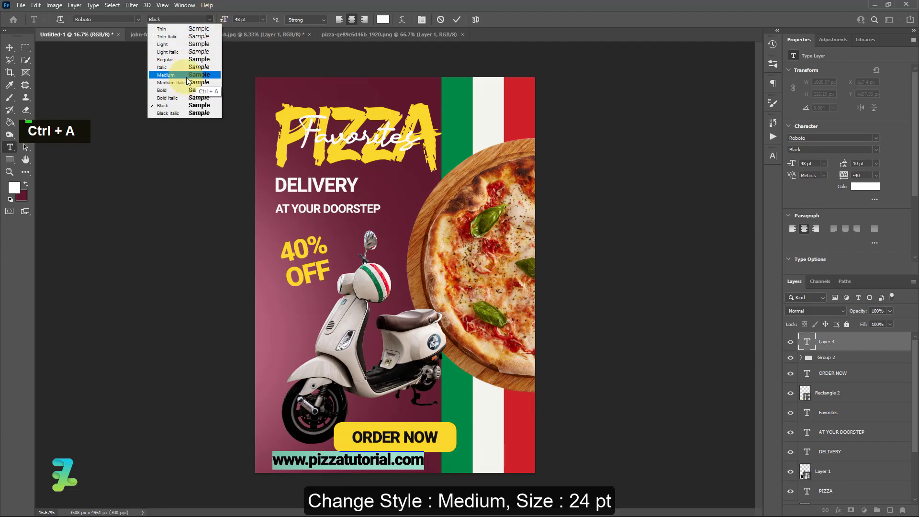
{"action": "left_click", "coordinate": [166, 75]}
{"action": "left_click", "coordinate": [263, 19]}
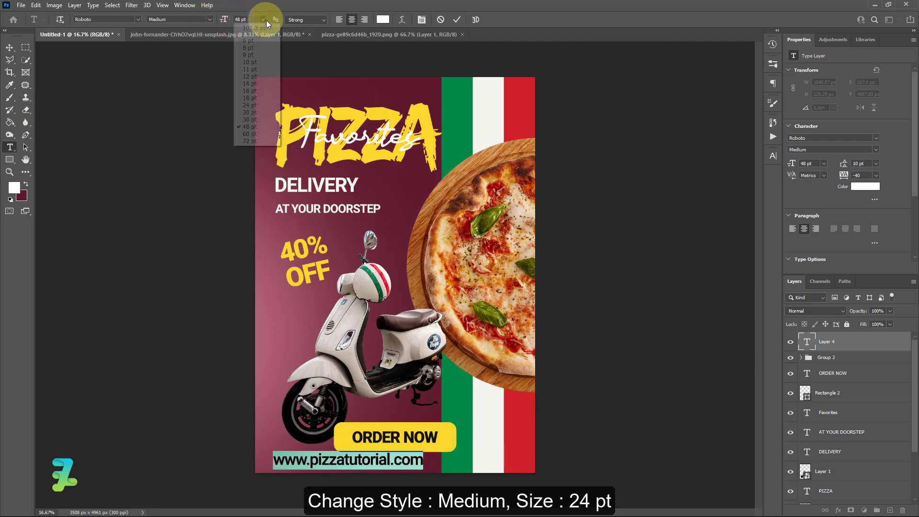
{"action": "left_click", "coordinate": [248, 105]}
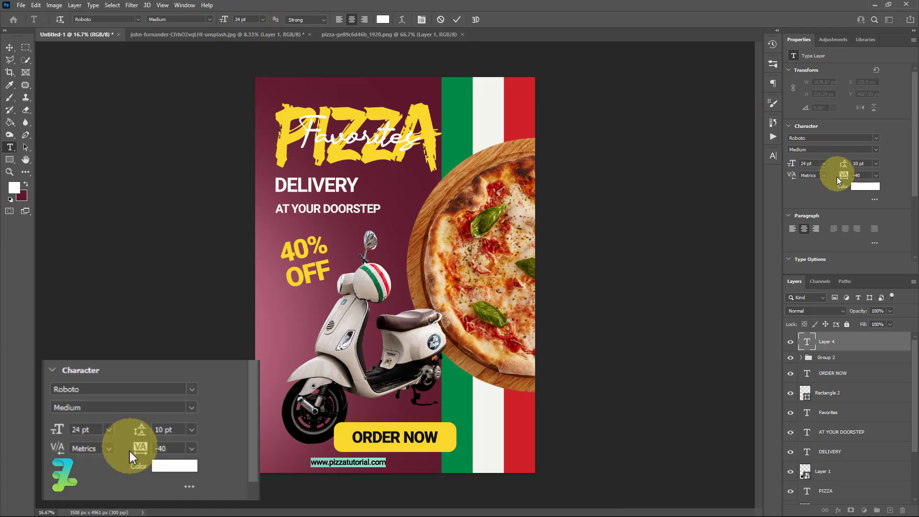
{"action": "left_click_drag", "start_coordinate": [837, 176], "coordinate": [846, 177]}
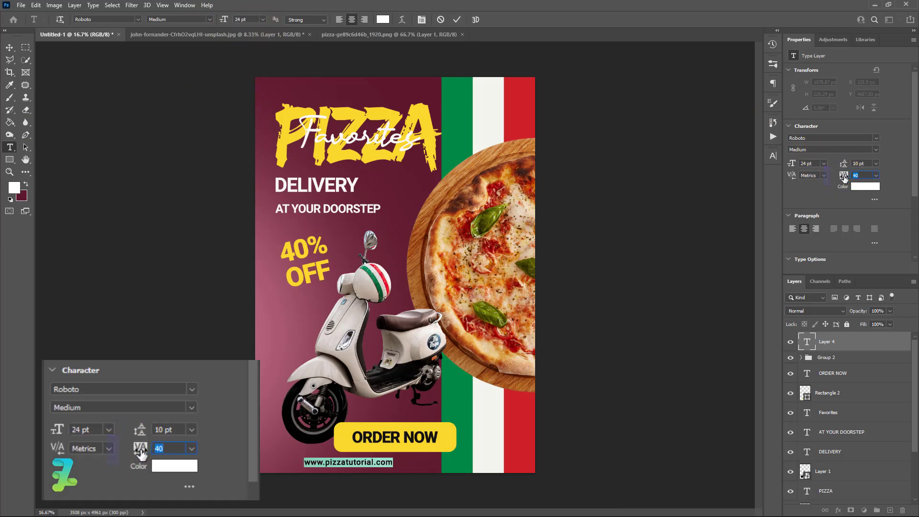
{"action": "left_click", "coordinate": [815, 180]}
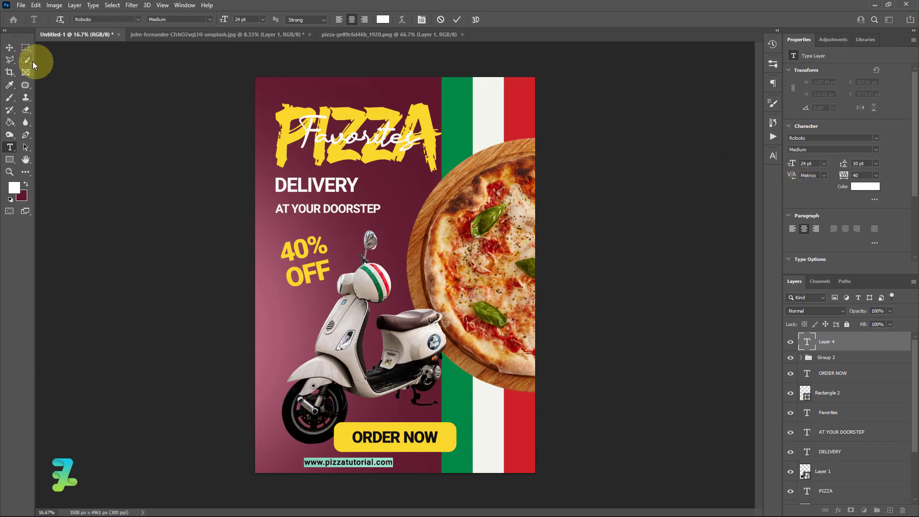
Step: Move the website text under the ORDER NOW button, centre it horizontally on the canvas and clear the selection
{"action": "left_click", "coordinate": [9, 47]}
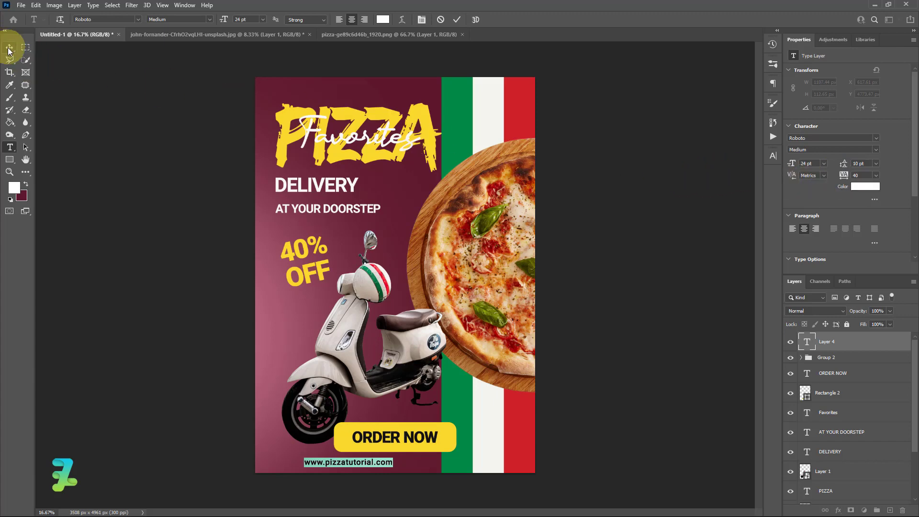
{"action": "left_click", "coordinate": [233, 395]}
{"action": "left_click_drag", "start_coordinate": [377, 462], "coordinate": [434, 461]}
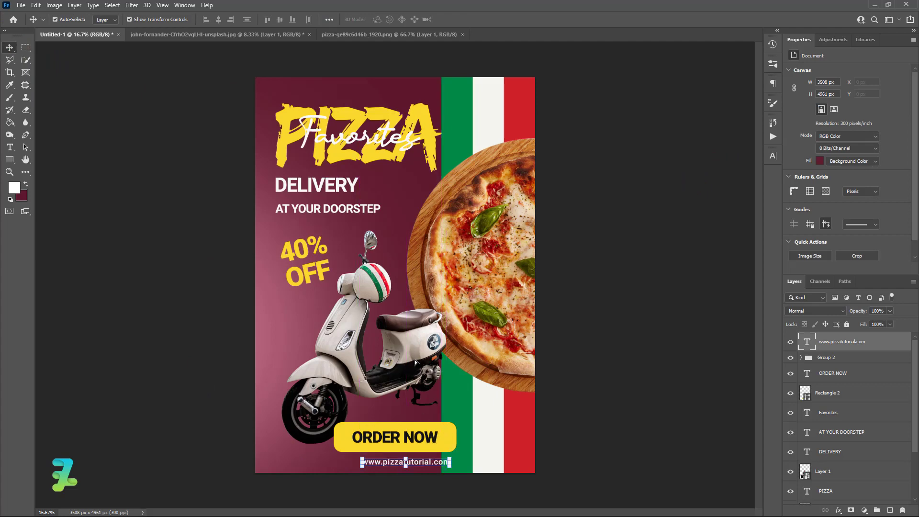
{"action": "key", "text": "ctrl+a"}
{"action": "key", "text": "ctrl+a"}
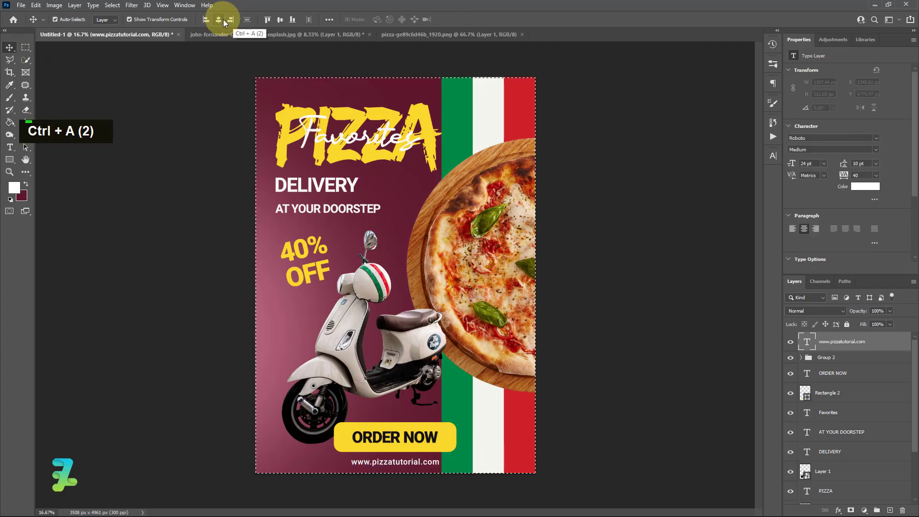
{"action": "key", "text": "ctrl+d"}
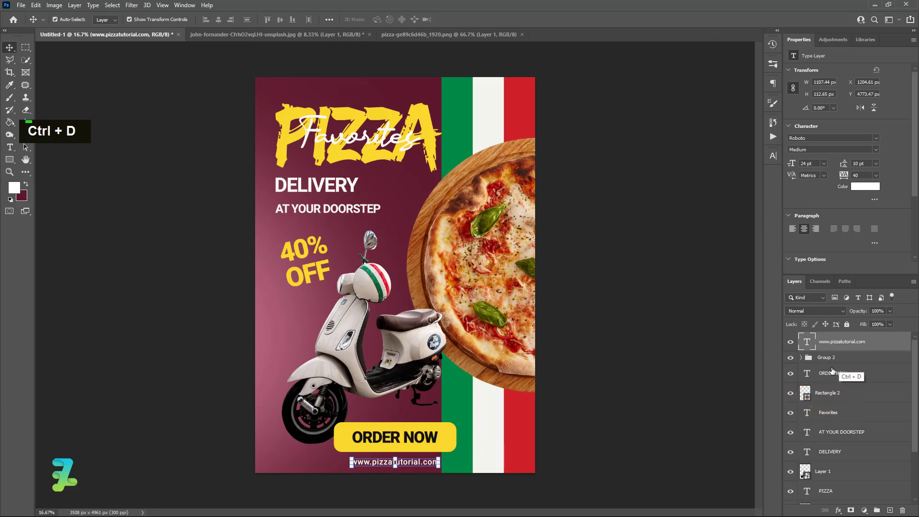
Step: Group the ORDER NOW text with its yellow Rectangle 2 button and move the group straight up about 97 px
{"action": "left_click", "coordinate": [831, 358]}
{"action": "left_click", "coordinate": [832, 373]}
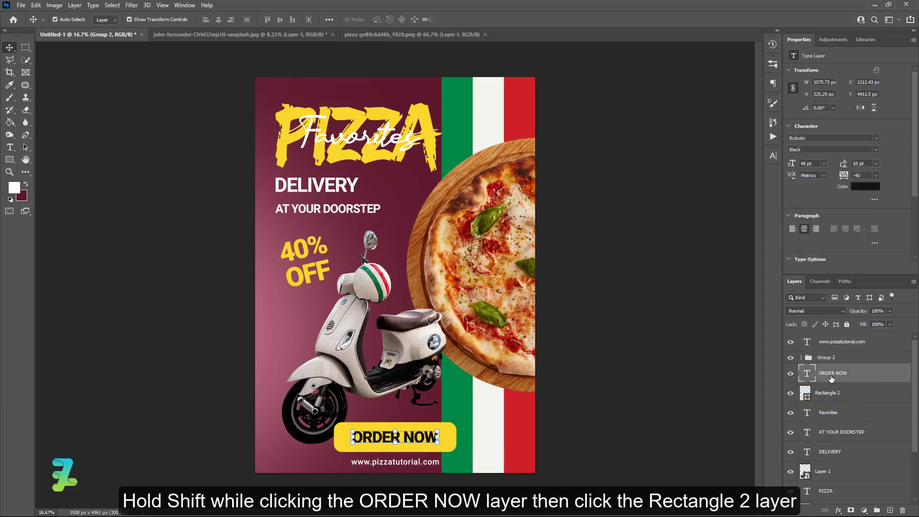
{"action": "left_click", "coordinate": [832, 392], "text": "shift"}
{"action": "key", "text": "ctrl+g"}
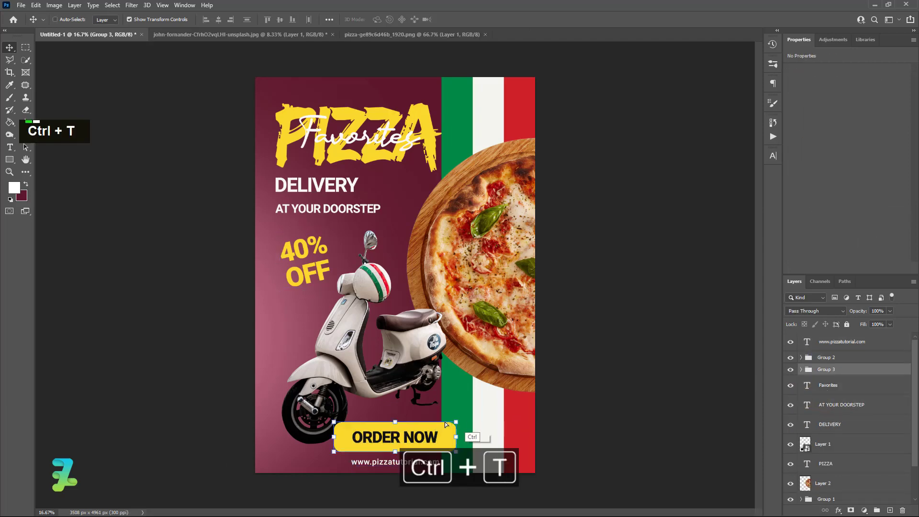
{"action": "key", "text": "ctrl+t"}
{"action": "left_click_drag", "start_coordinate": [442, 437], "coordinate": [442, 430]}
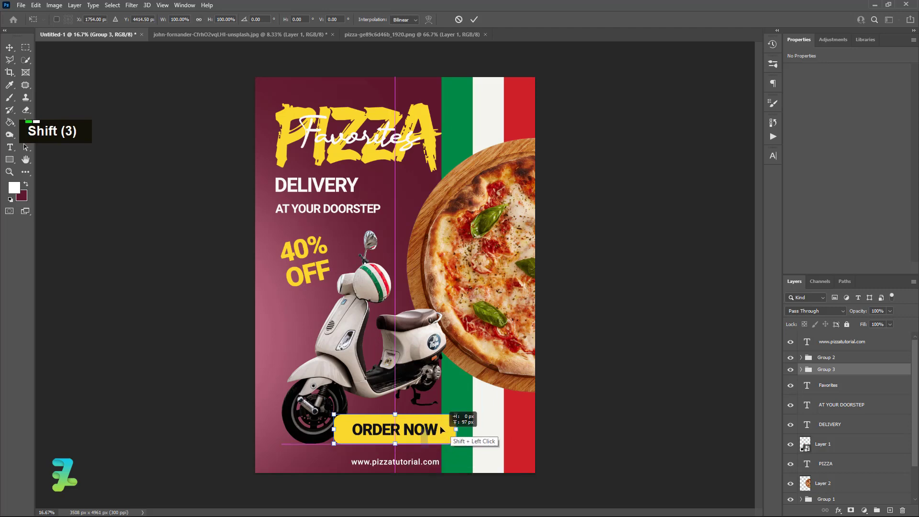
{"action": "left_click", "coordinate": [602, 429]}
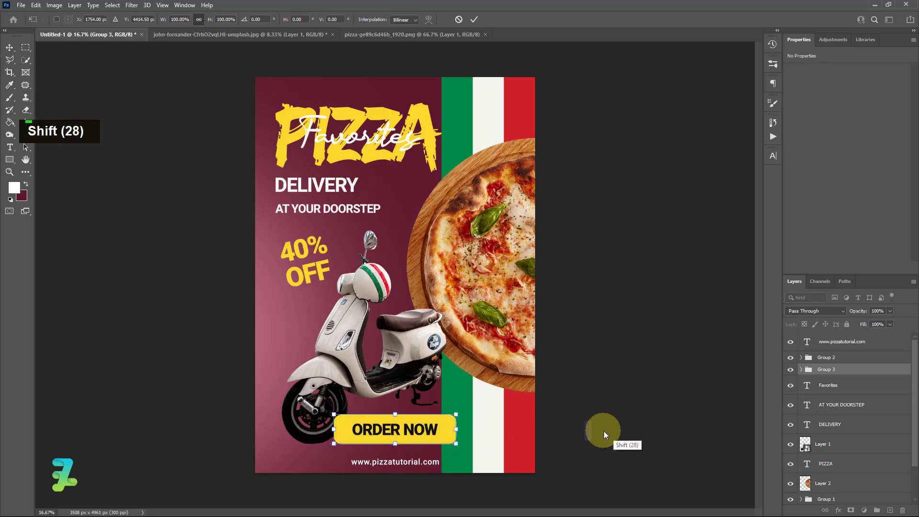
Step: Move the website text up about 31 px towards the ORDER NOW button, centre it horizontally on the canvas and deselect everything
{"action": "left_click", "coordinate": [421, 464]}
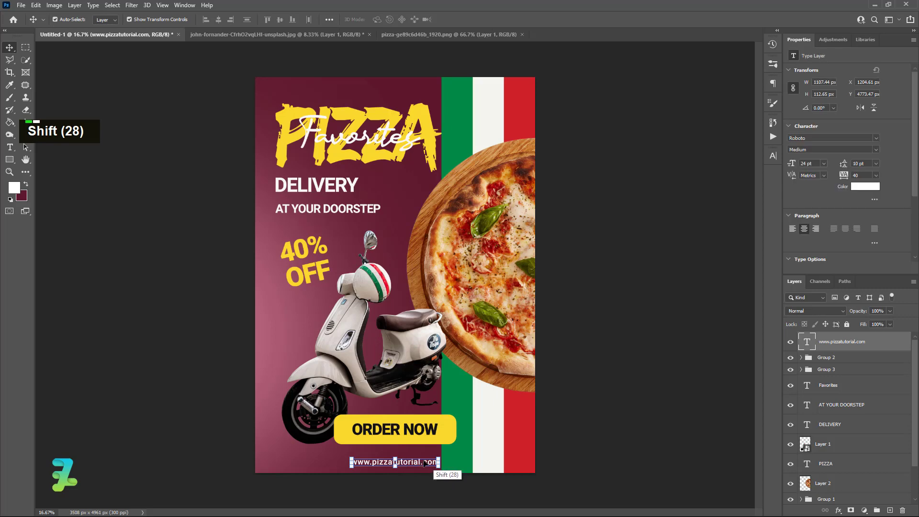
{"action": "mouse_move", "coordinate": [421, 464]}
{"action": "left_mouse_down"}
{"action": "mouse_move", "coordinate": [424, 452]}
{"action": "mouse_move", "coordinate": [426, 459]}
{"action": "left_mouse_up"}
{"action": "key", "text": "ctrl+a"}
{"action": "left_click", "coordinate": [217, 21]}
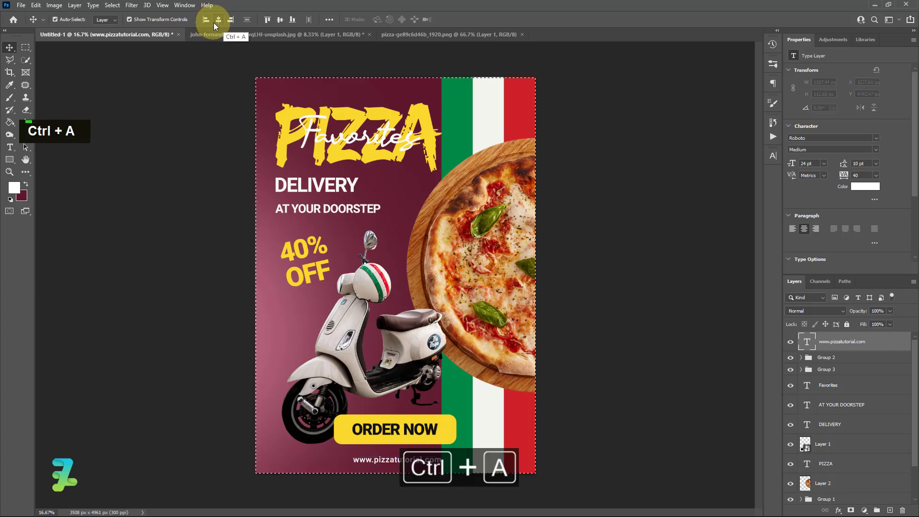
{"action": "key", "text": "ctrl+d"}
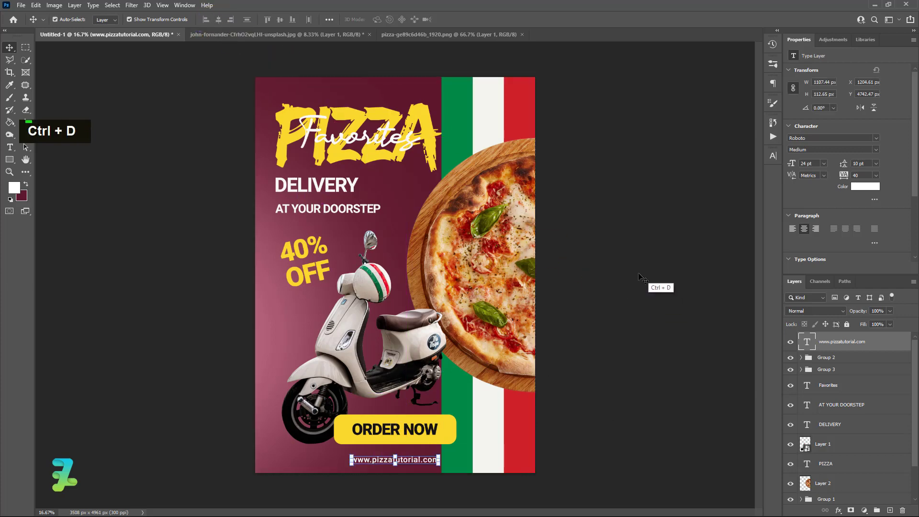
{"action": "left_click", "coordinate": [645, 278]}
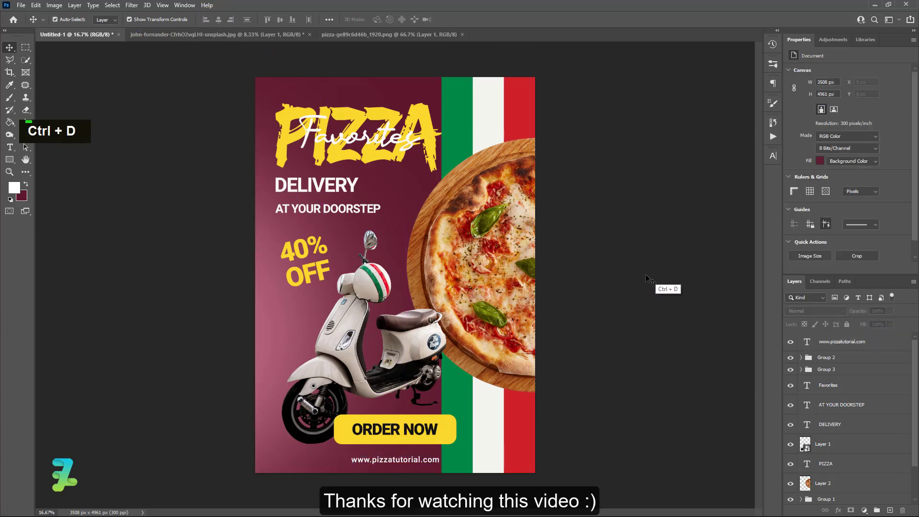